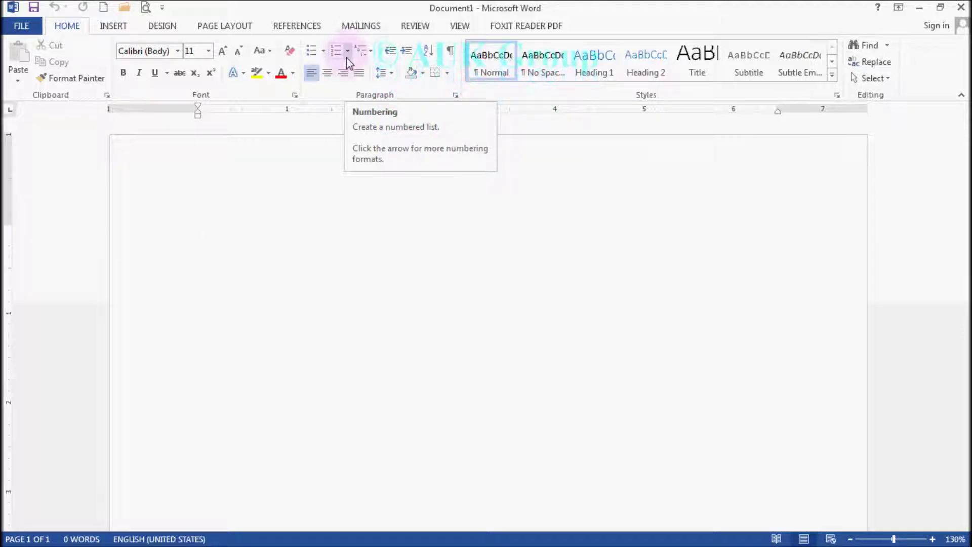
From the Numbering dropdown library, choose Define New Number Format.
click(348, 55)
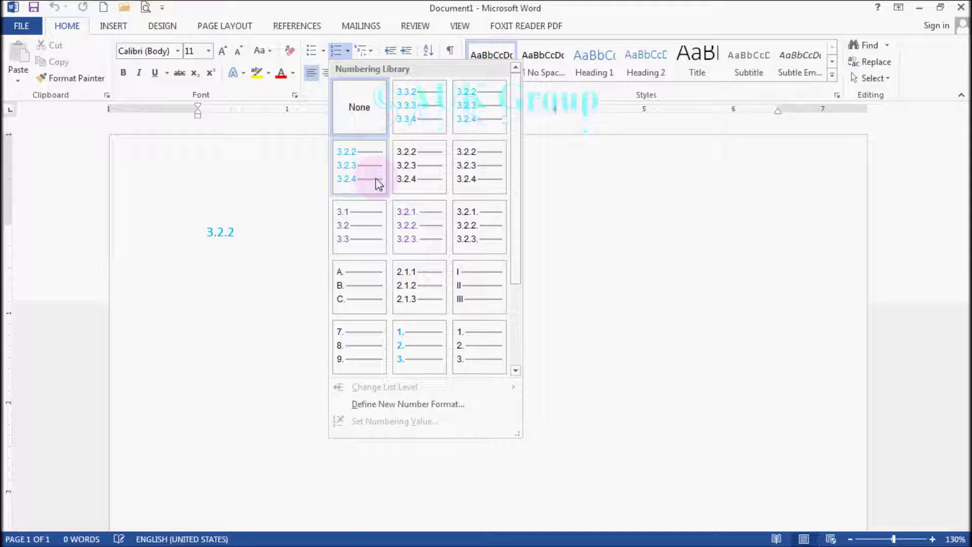
scroll(376, 178, down, 2)
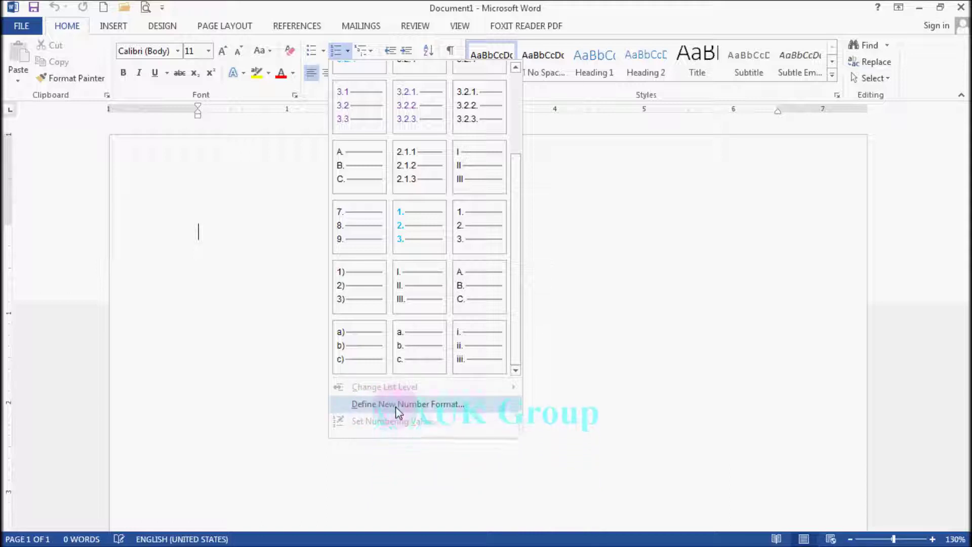
click(426, 405)
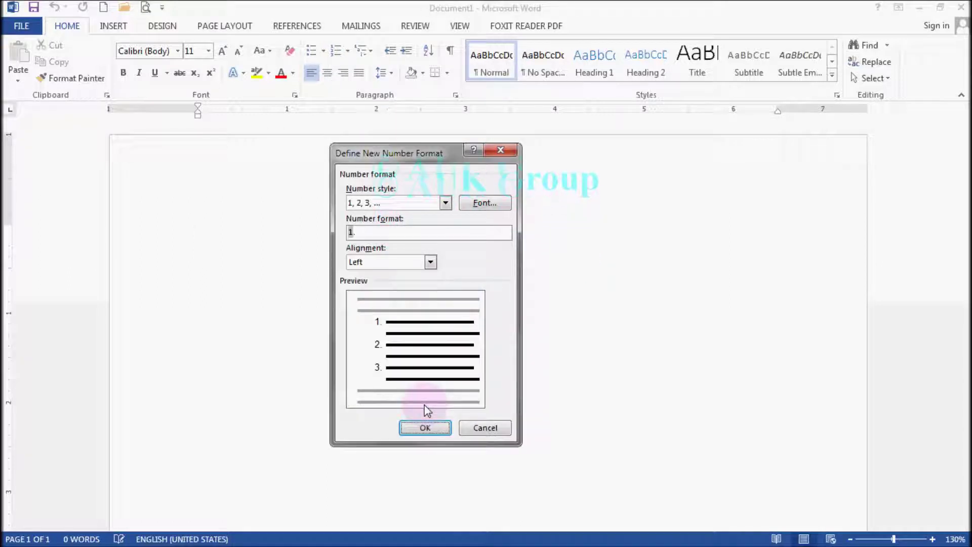
drag(397, 152, 449, 138)
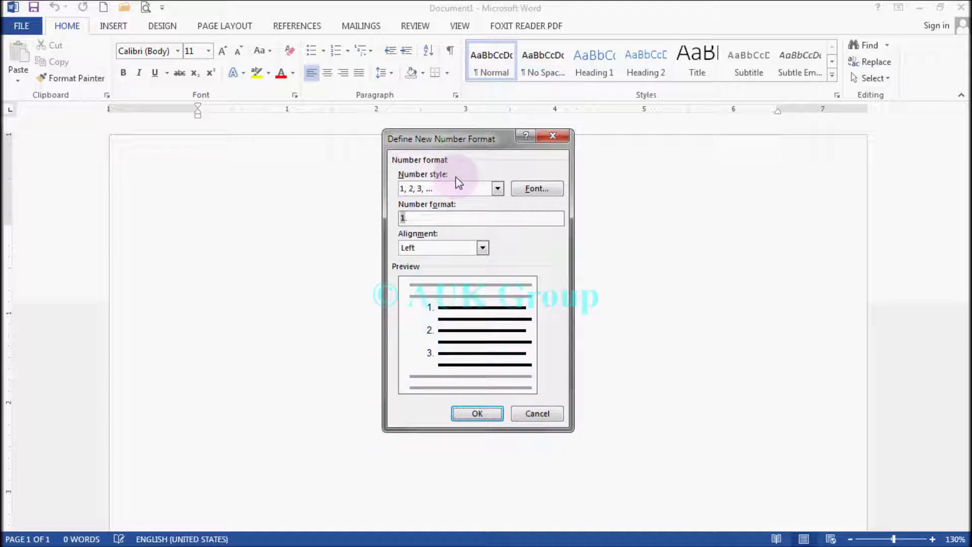
click(499, 189)
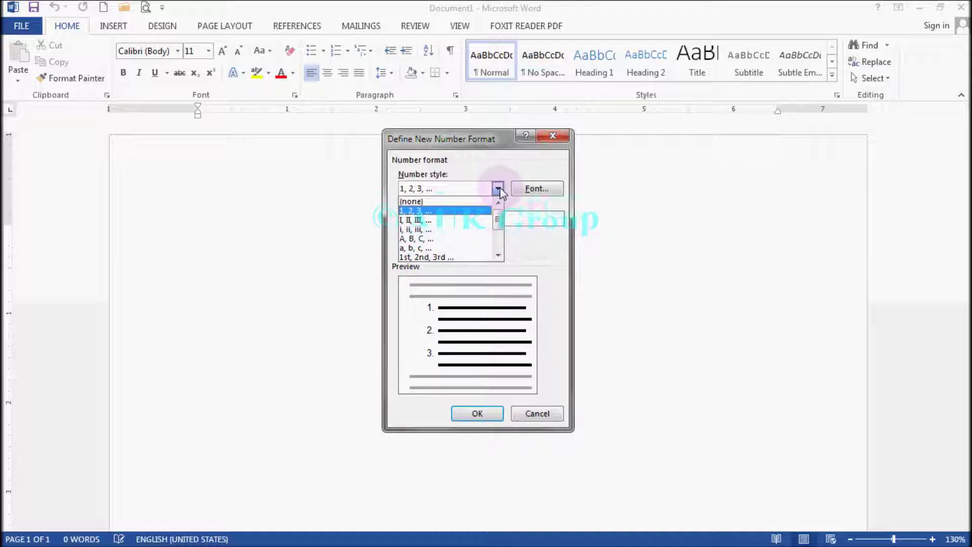
scroll(484, 226, down, 2)
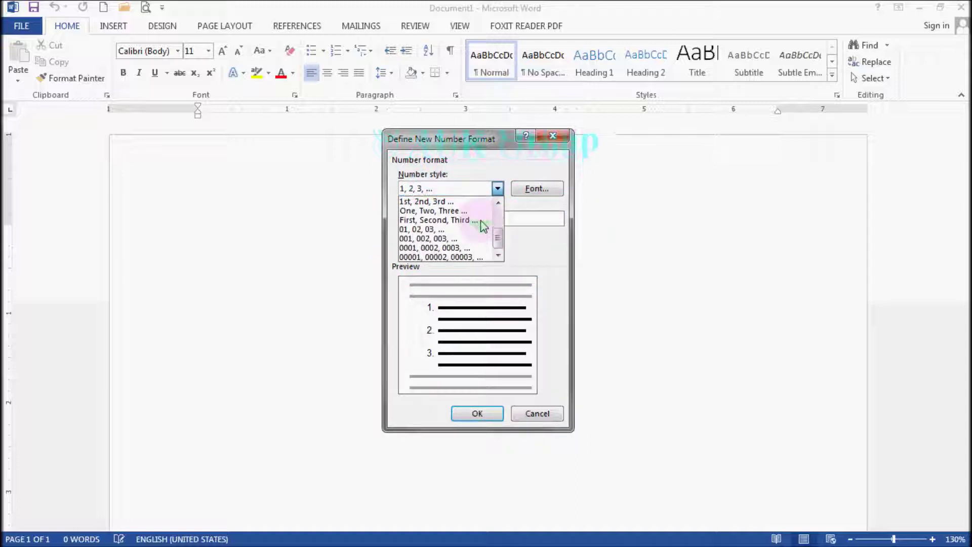
scroll(484, 225, up, 3)
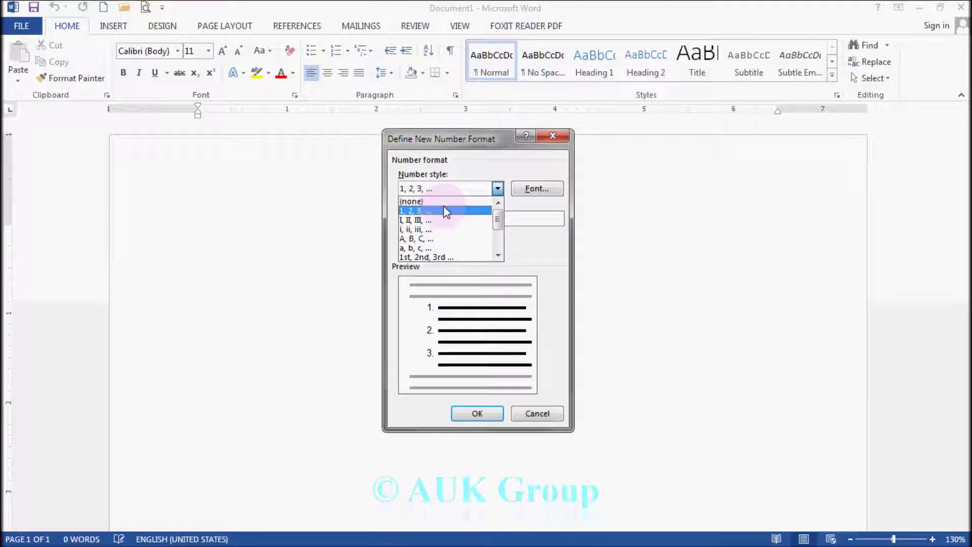
click(445, 212)
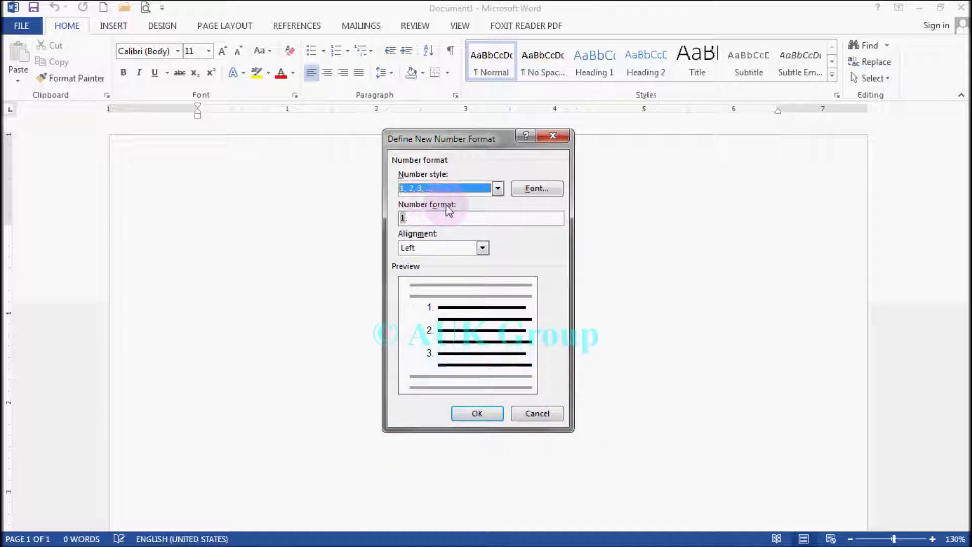
click(411, 219)
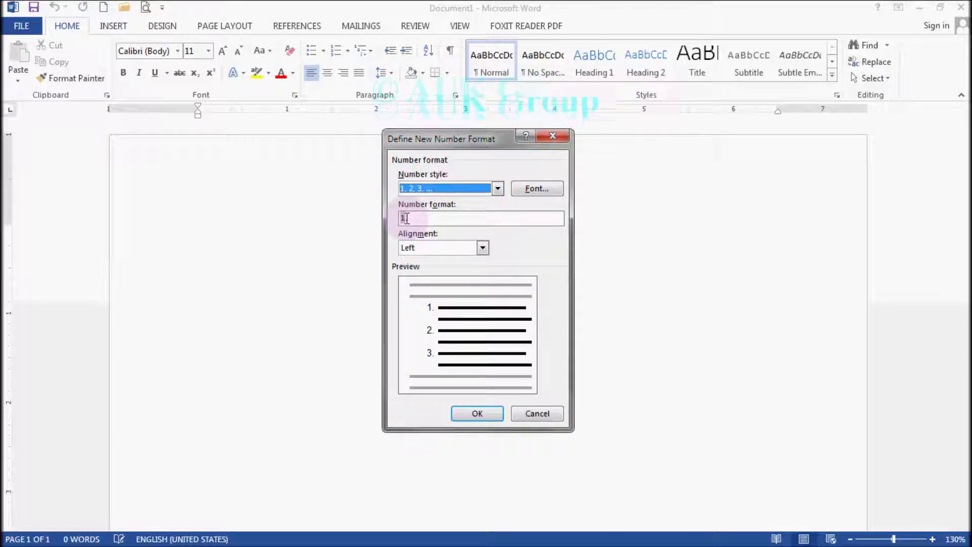
click(408, 217)
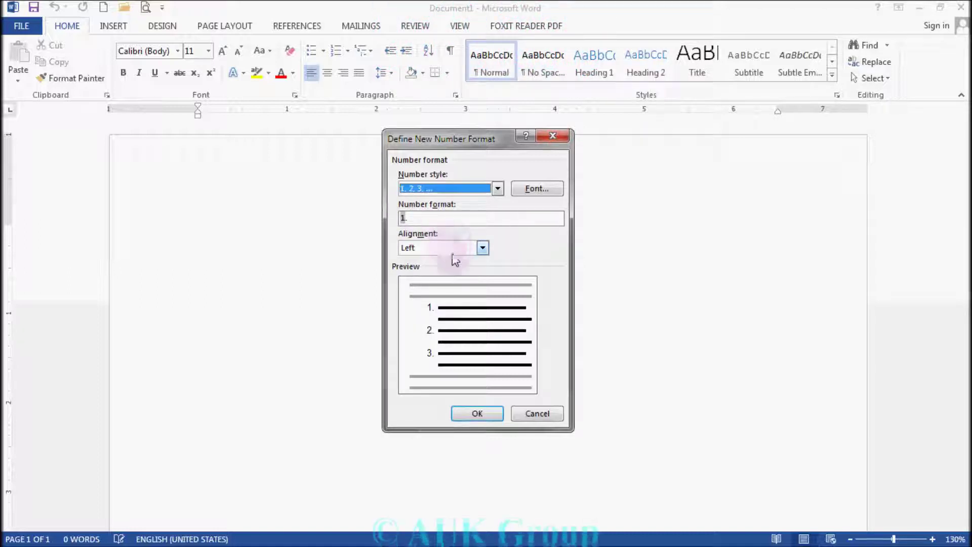
click(483, 247)
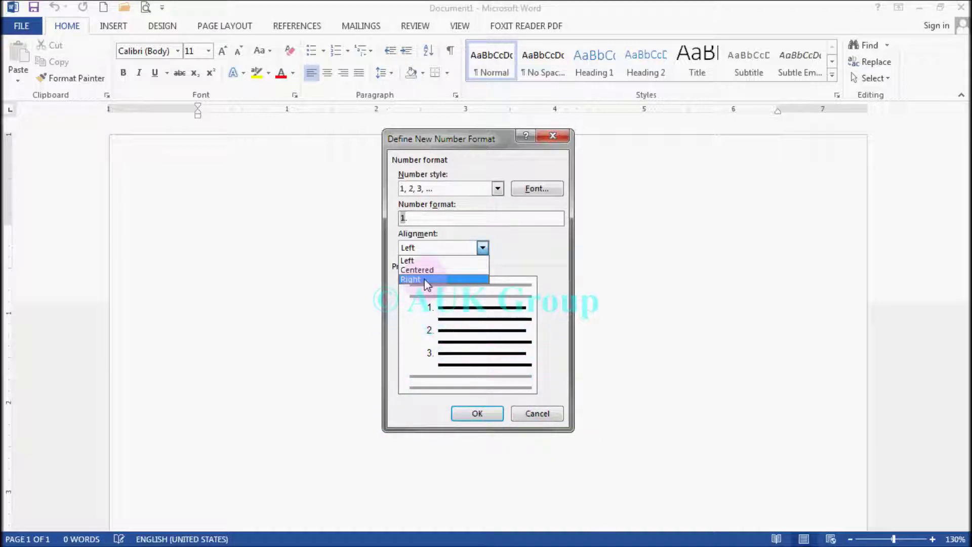
click(427, 279)
click(463, 247)
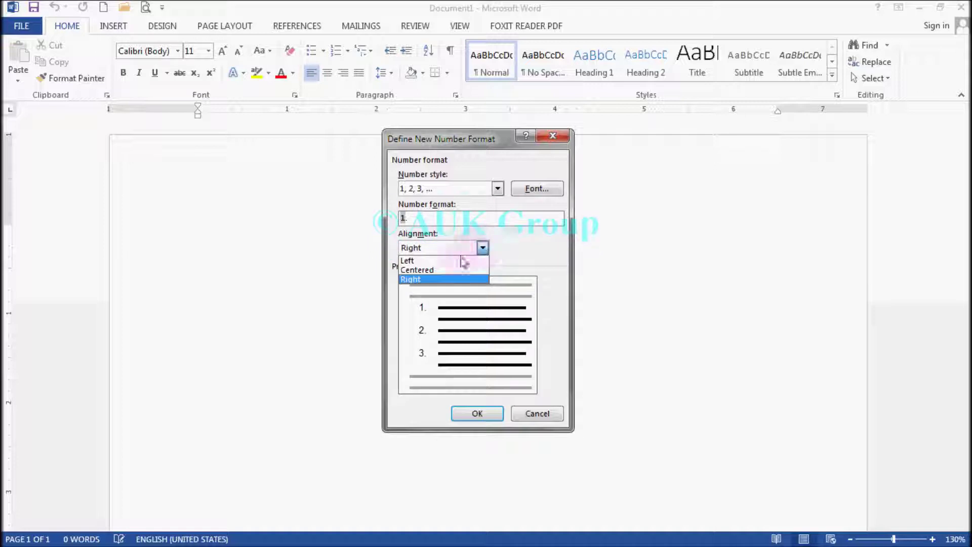
click(434, 270)
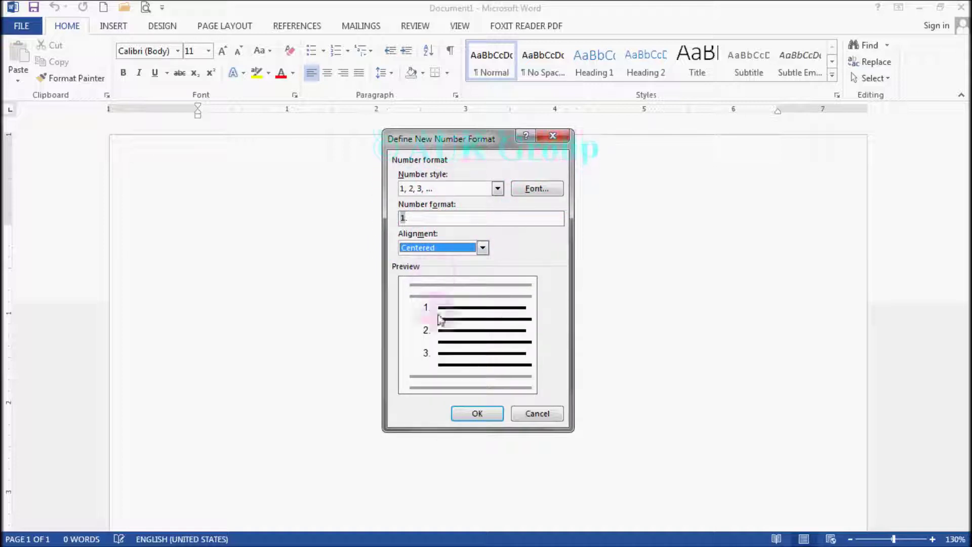
click(484, 248)
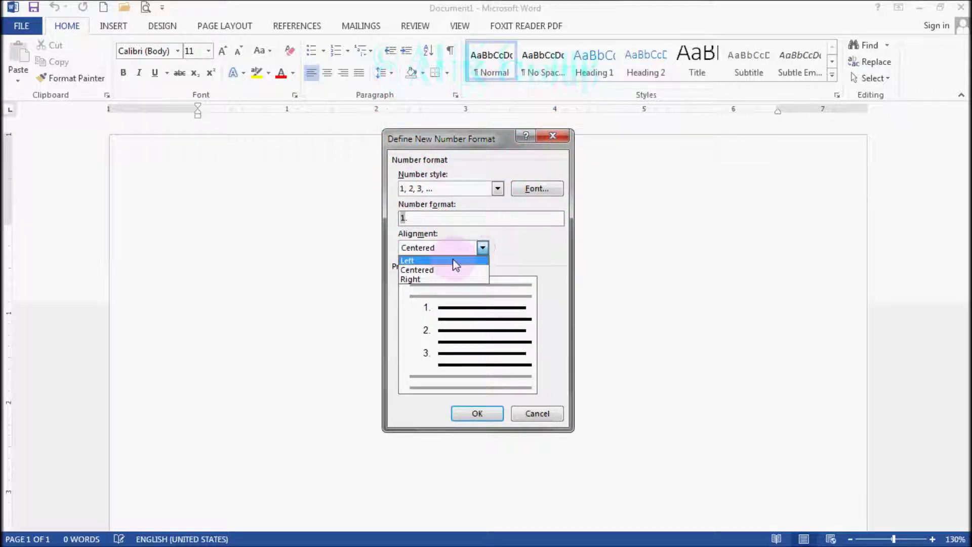
click(453, 259)
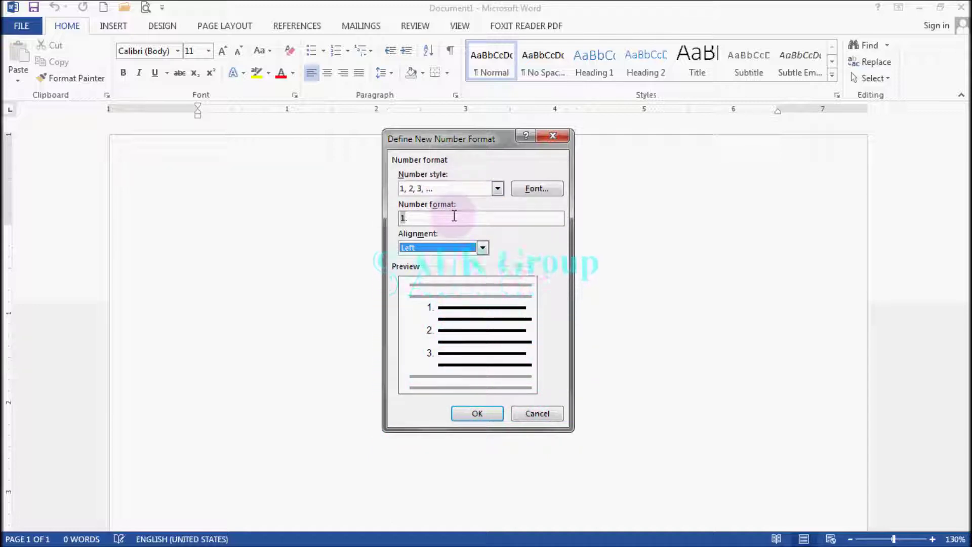
In the number format's Font dialog, set the numbers to Bold at size 16.
click(535, 190)
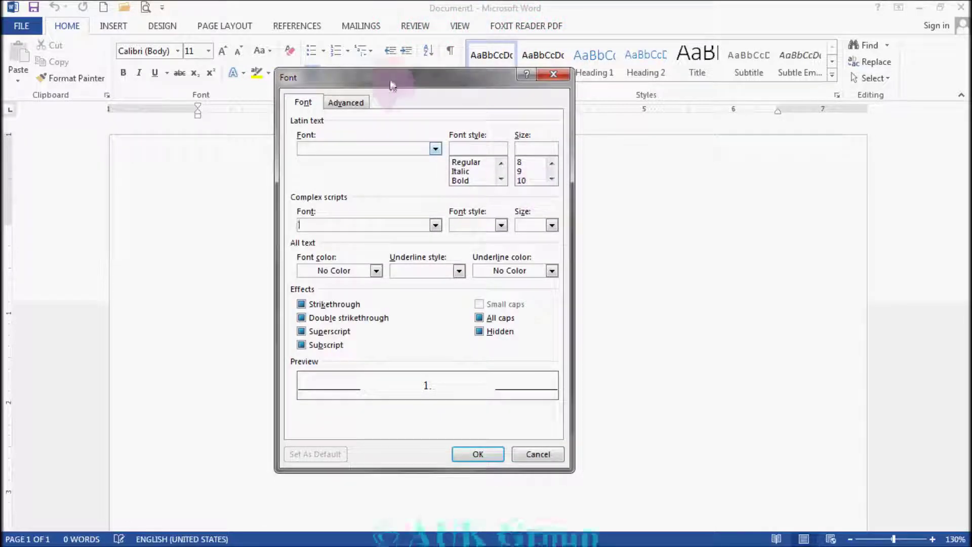
drag(391, 82, 477, 84)
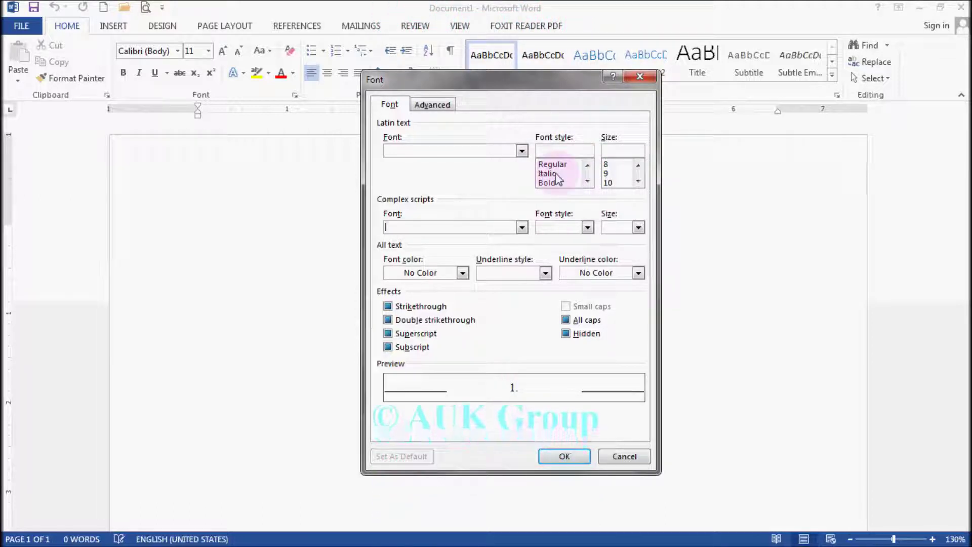
click(588, 181)
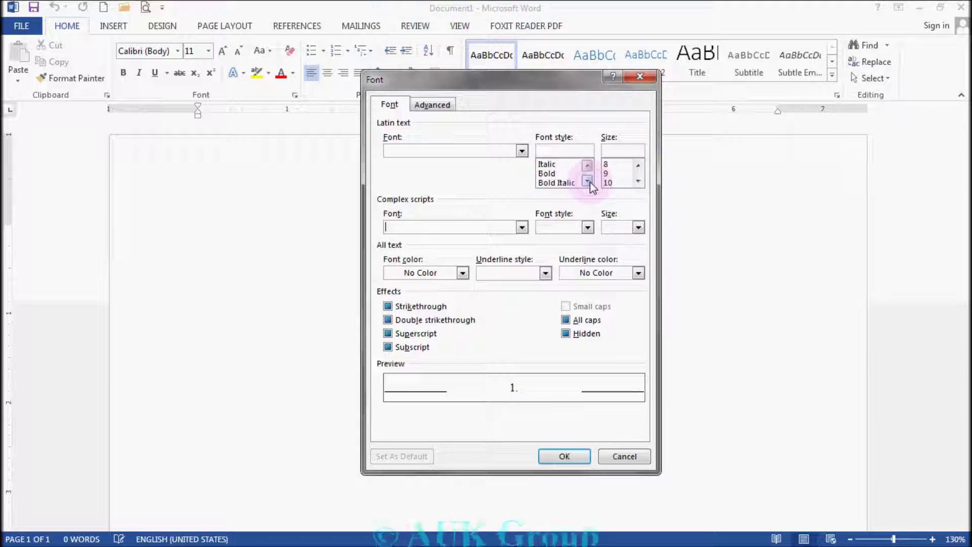
click(553, 174)
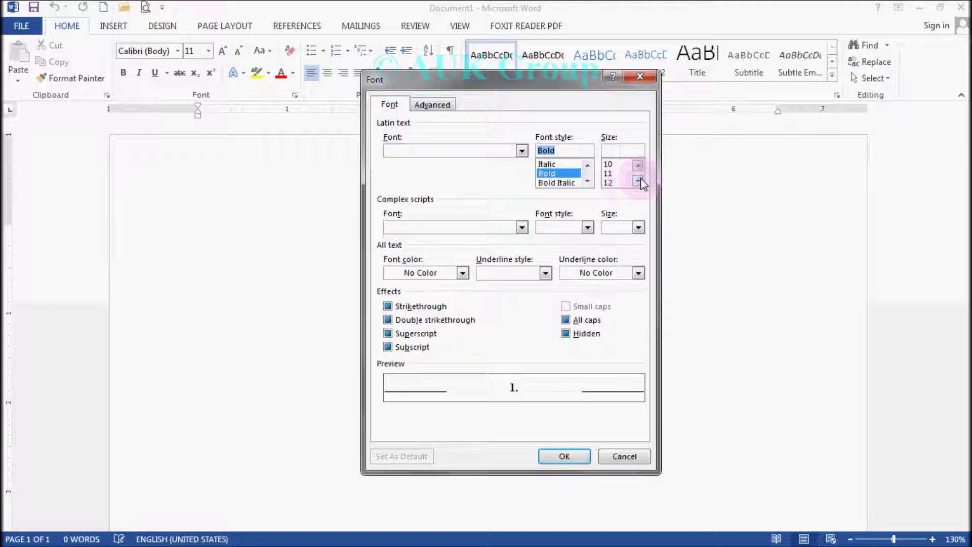
click(610, 183)
click(640, 182)
click(613, 183)
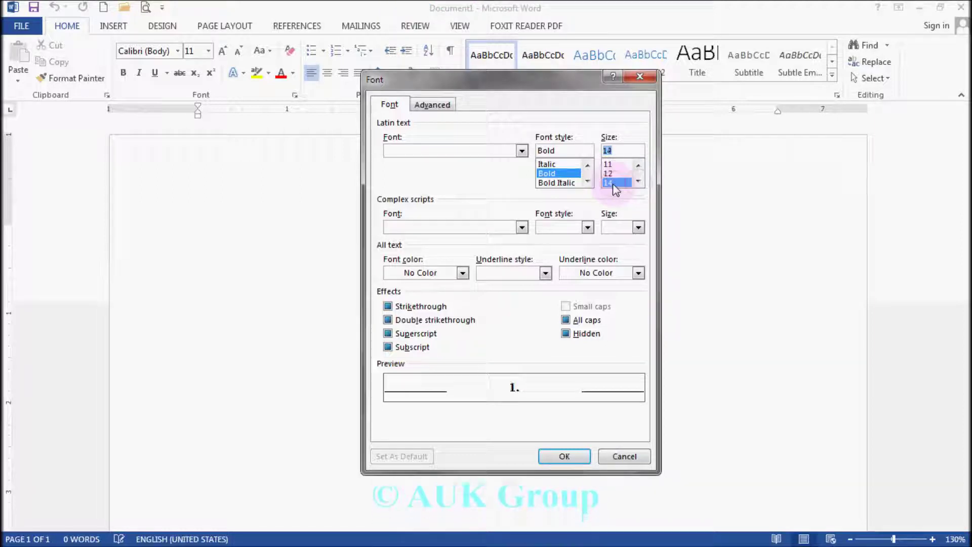
click(638, 181)
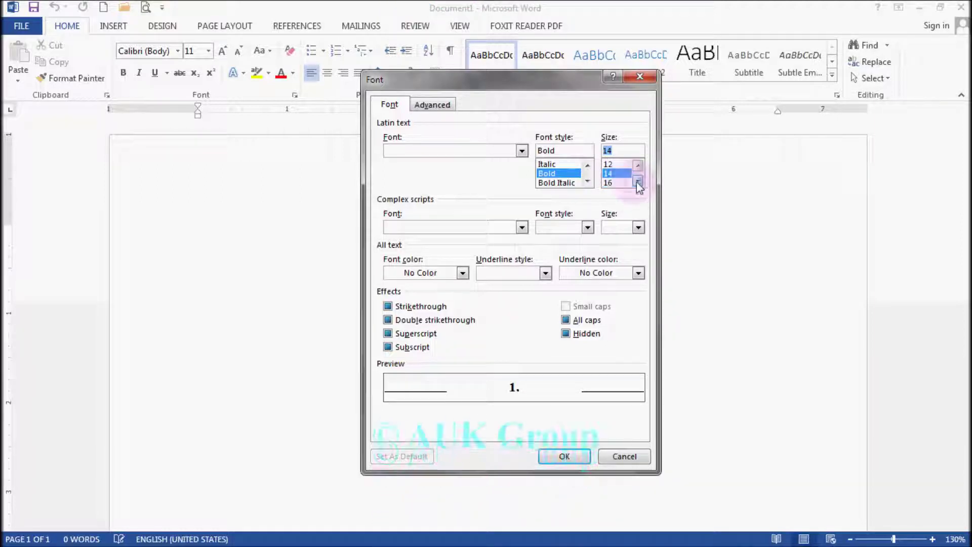
click(609, 184)
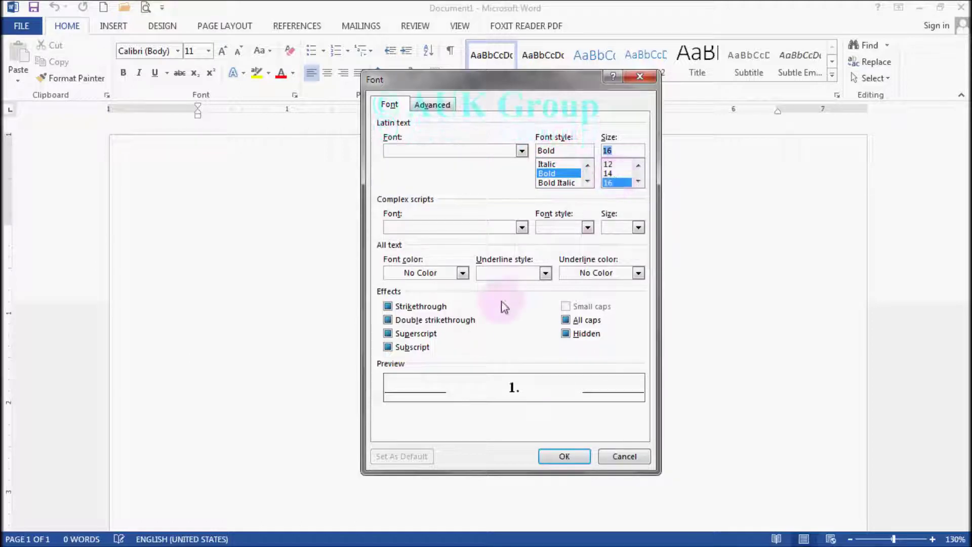
click(462, 273)
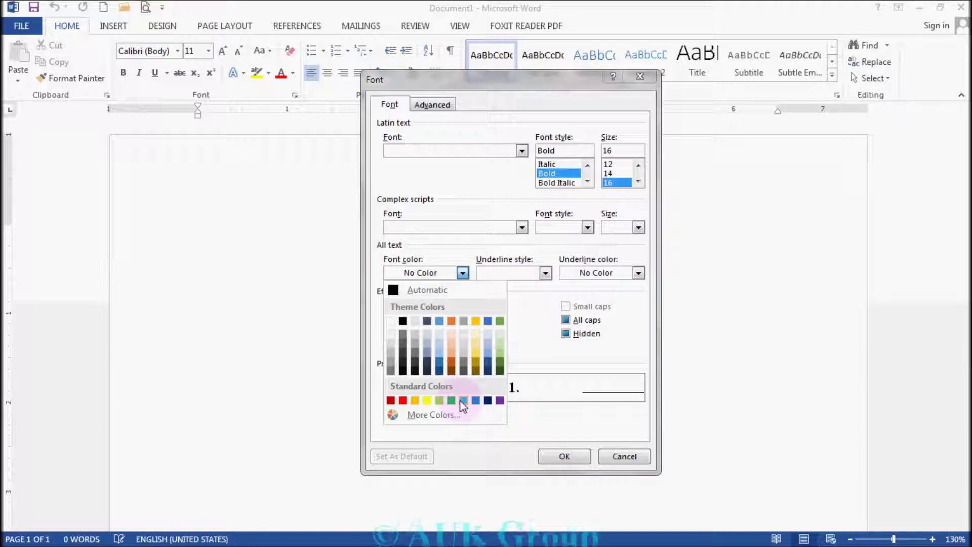
Colour the list numbers light blue.
click(434, 416)
drag(253, 157, 389, 131)
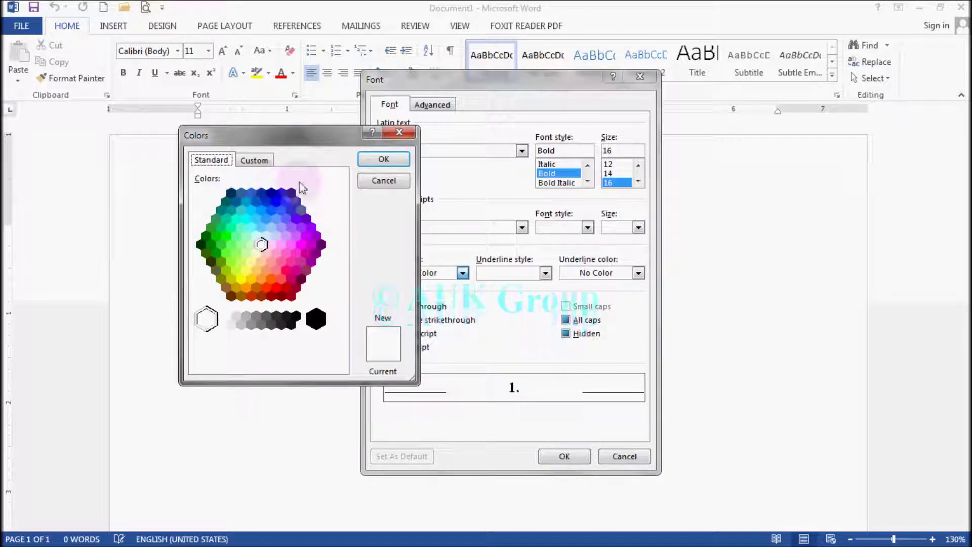
click(264, 161)
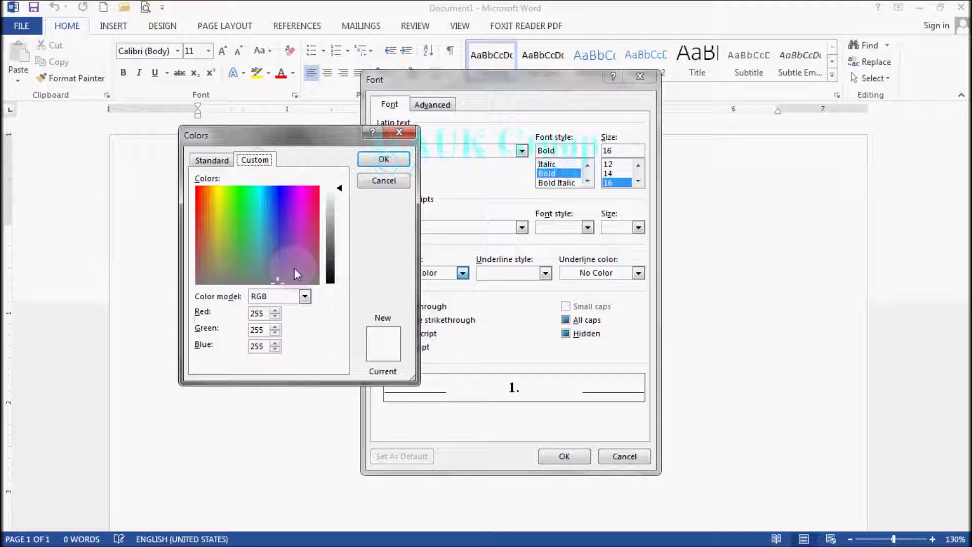
click(384, 159)
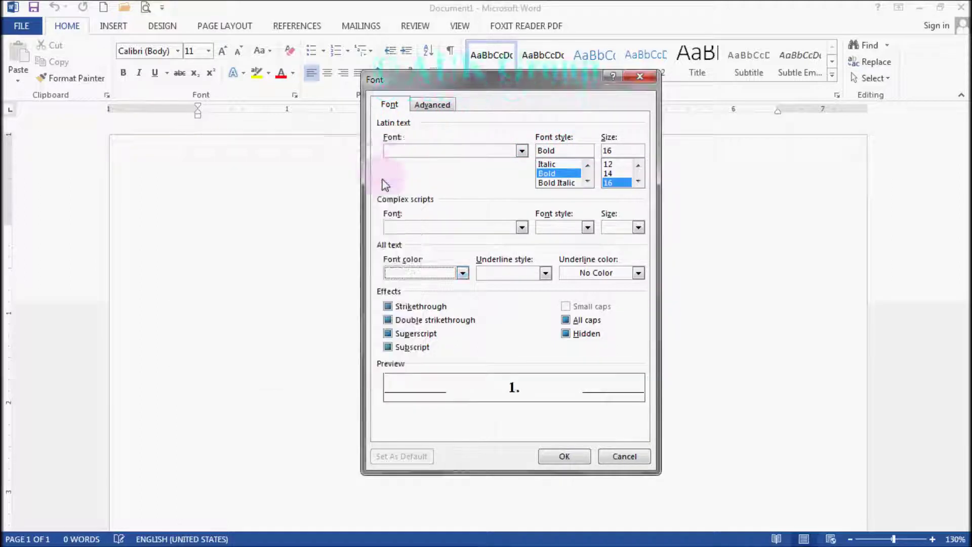
click(463, 274)
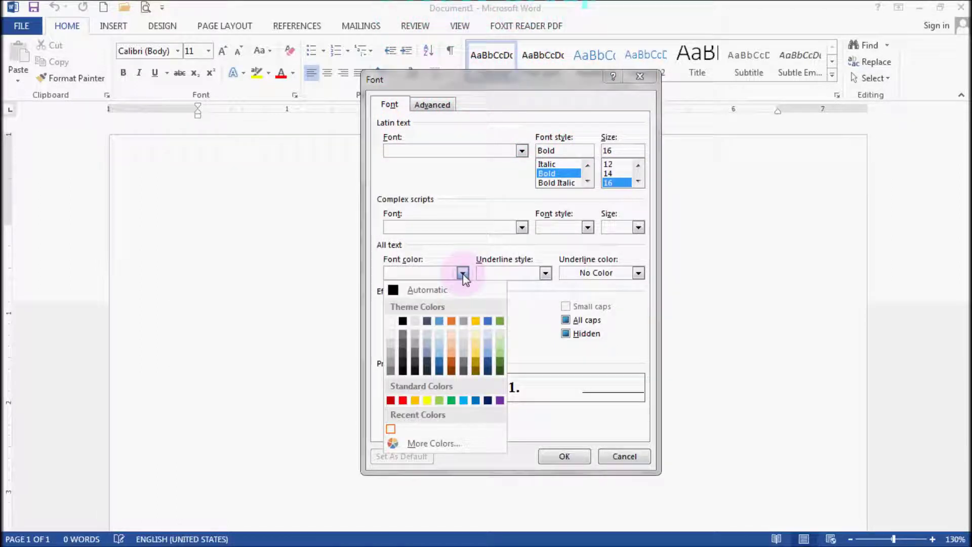
click(463, 400)
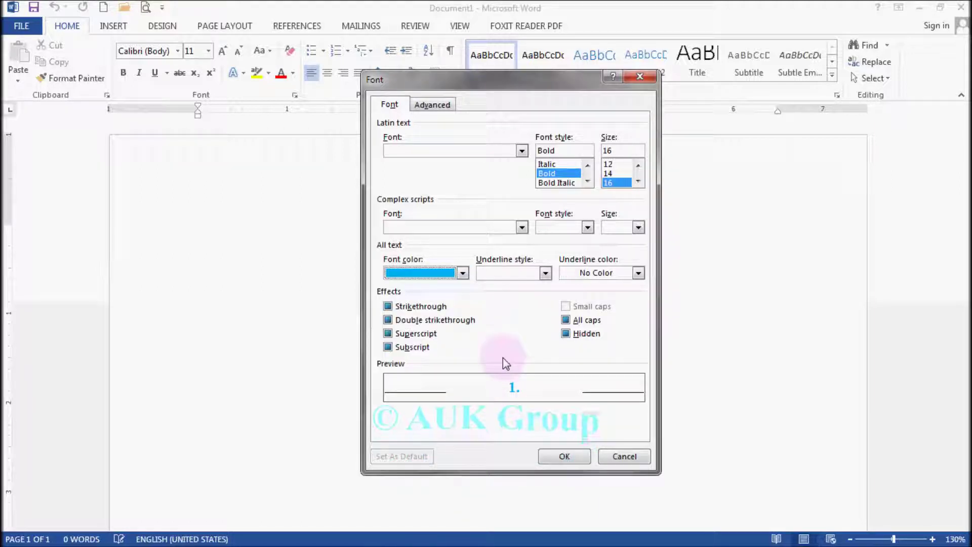
Give the list numbers a red dash-dot-dot underline.
click(546, 274)
scroll(536, 335, down, 3)
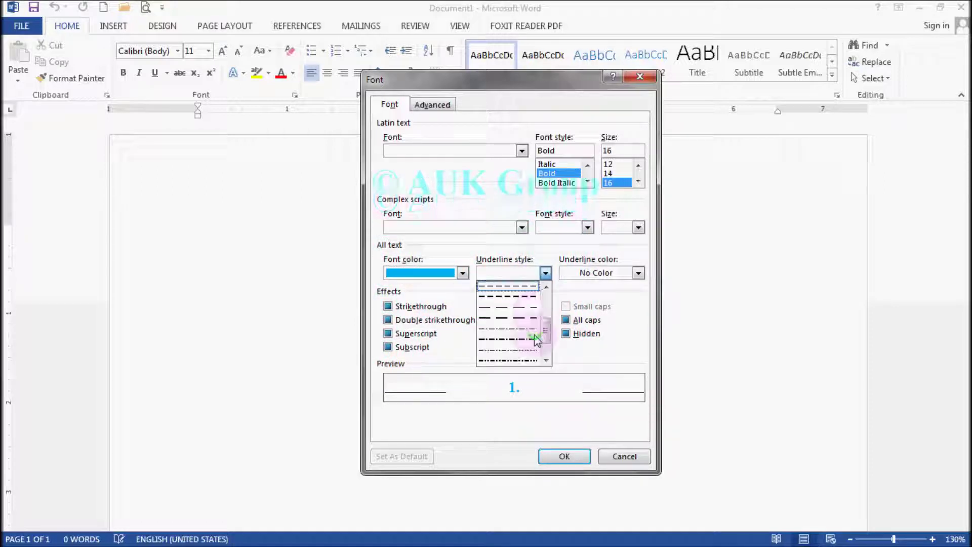
click(511, 349)
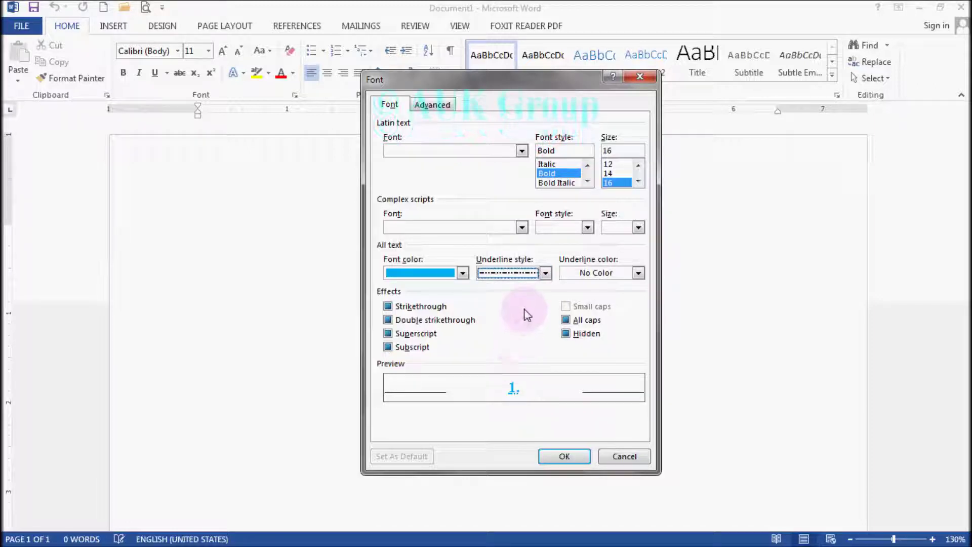
click(638, 274)
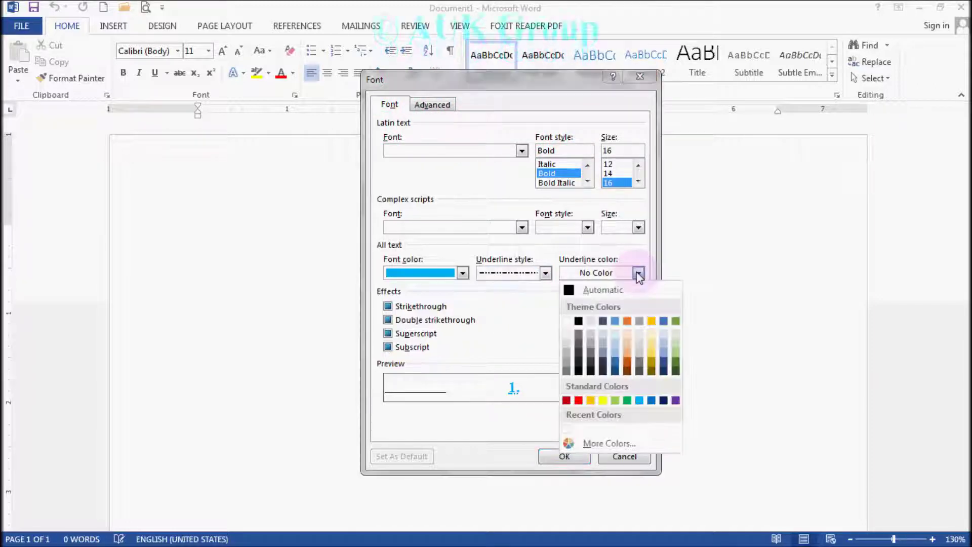
click(578, 400)
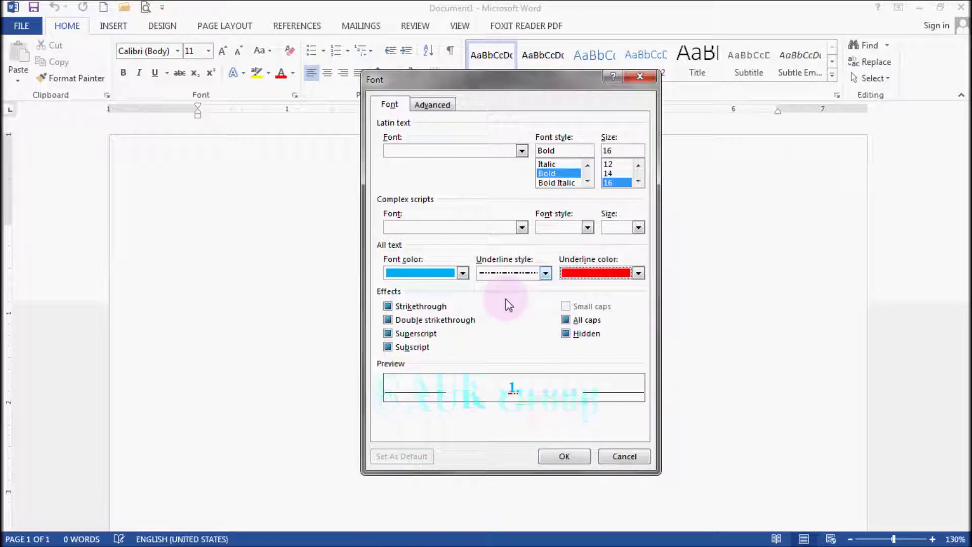
click(434, 107)
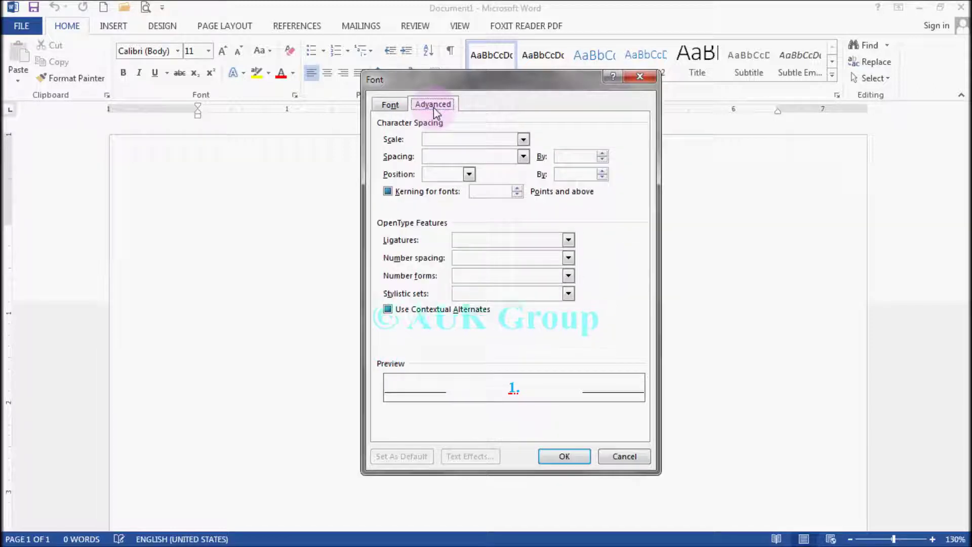
Set the list number's character scale to 150%.
click(515, 144)
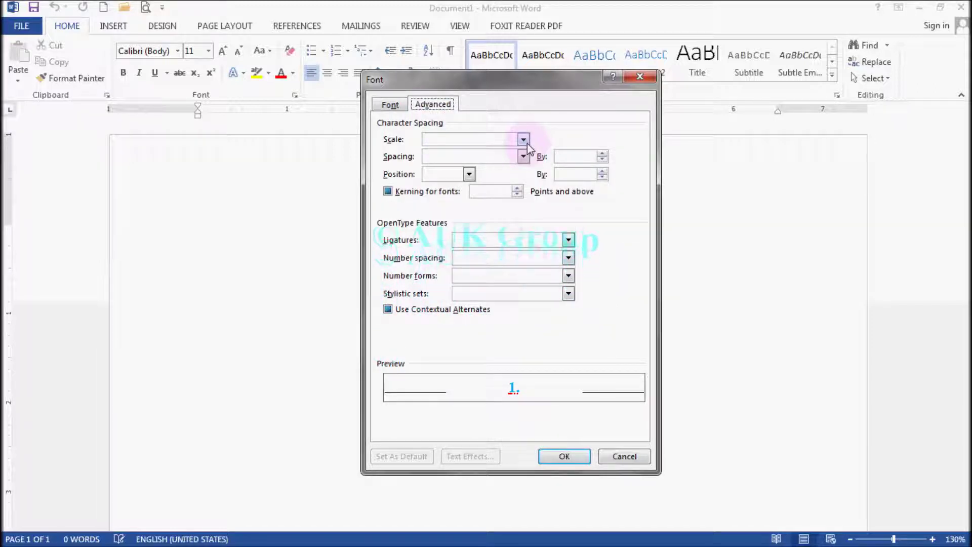
click(524, 140)
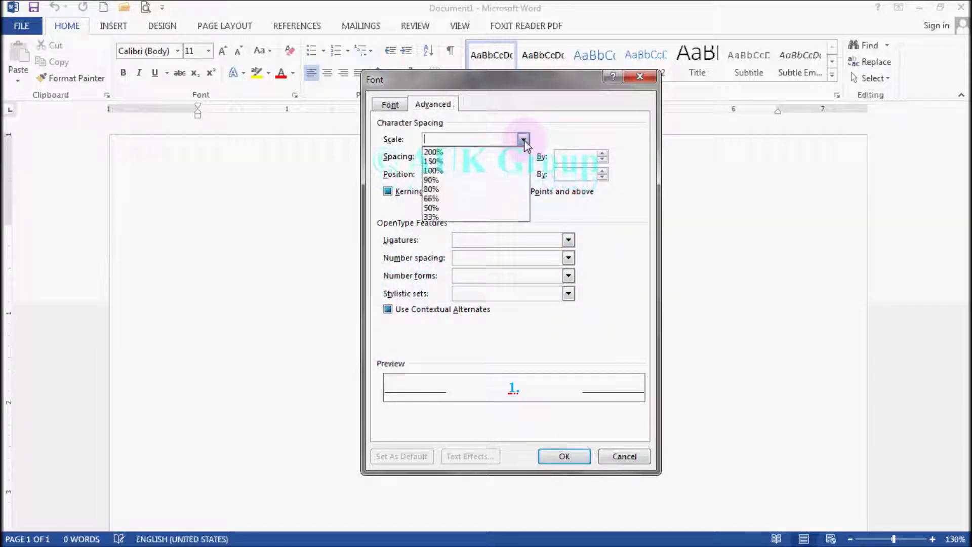
click(455, 160)
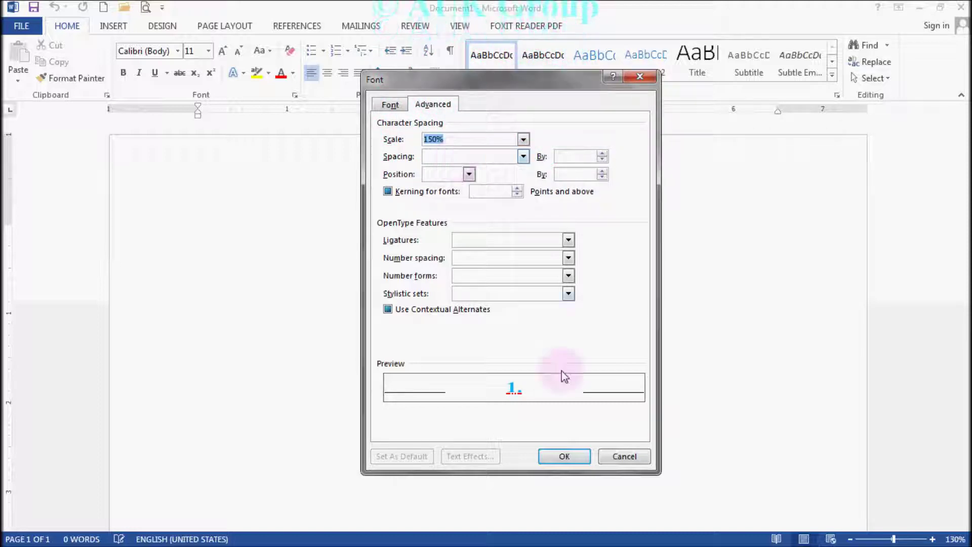
Condense the number's character spacing by 10 pt and apply the font settings.
click(524, 157)
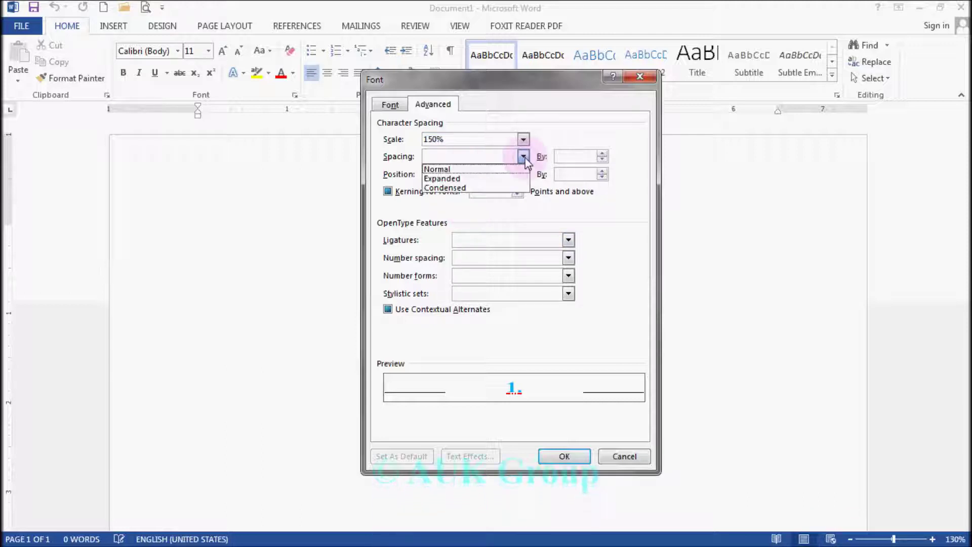
click(497, 178)
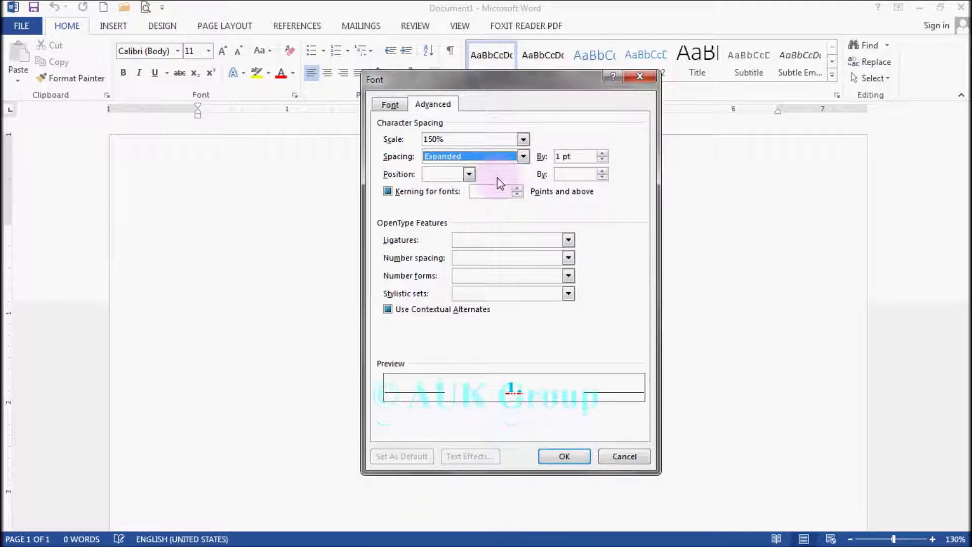
click(524, 158)
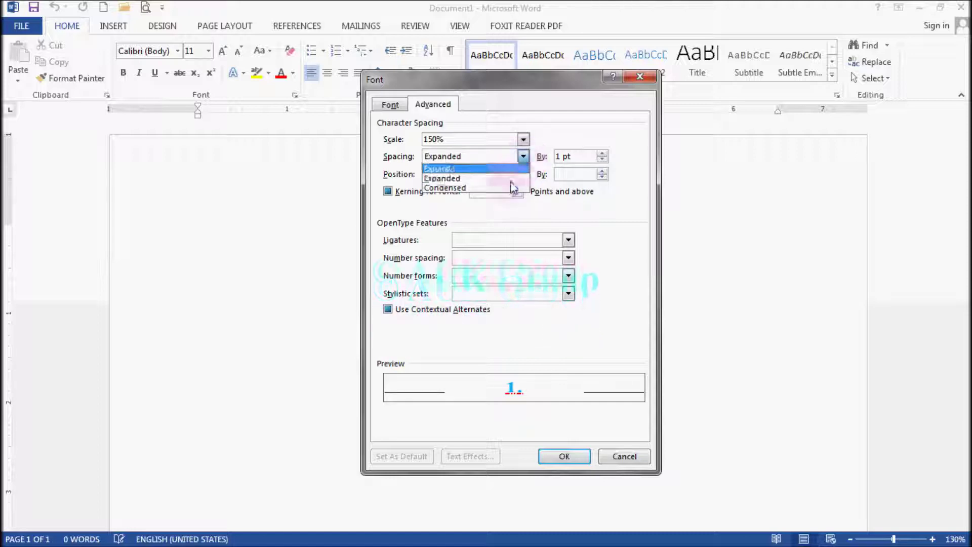
click(514, 187)
click(602, 160)
click(602, 159)
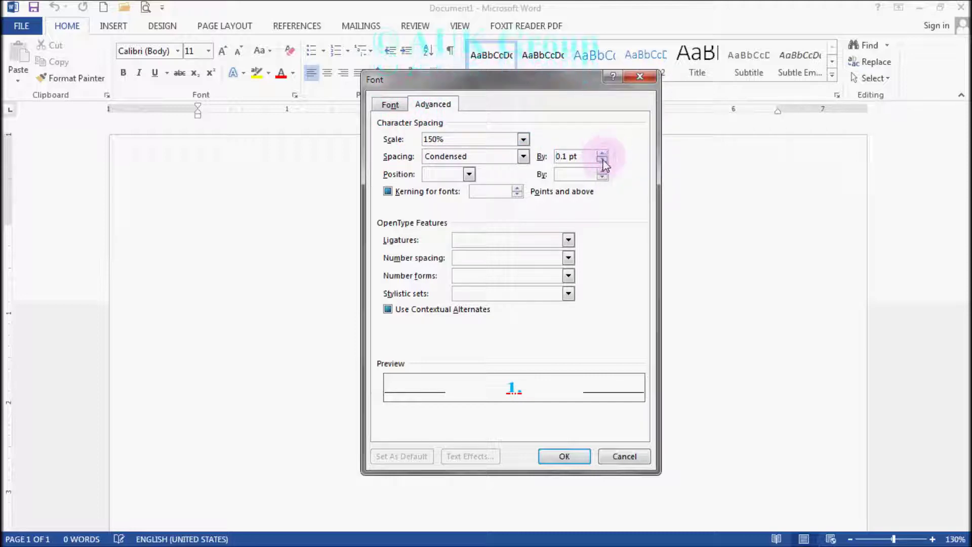
click(603, 160)
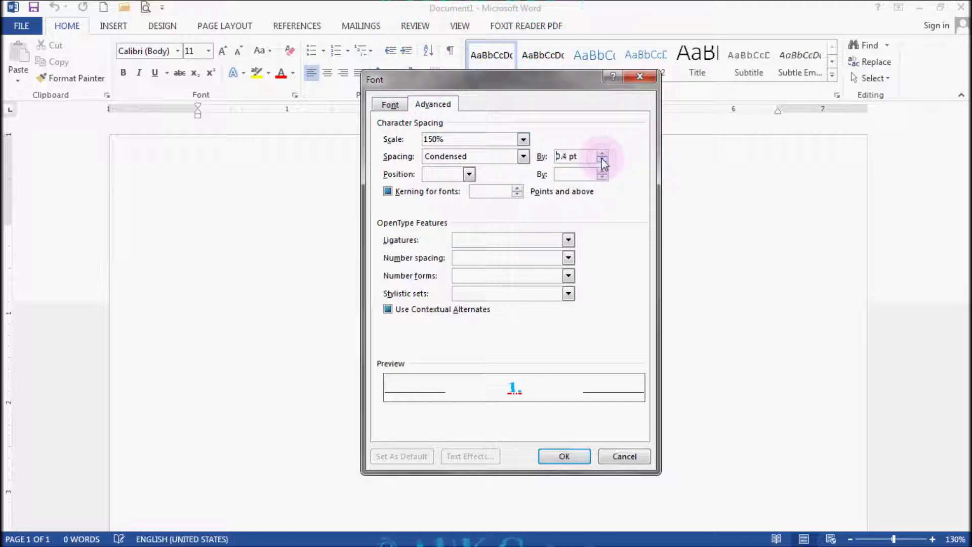
click(602, 160)
click(602, 160)
click(602, 160)
click(603, 160)
click(603, 160)
click(602, 160)
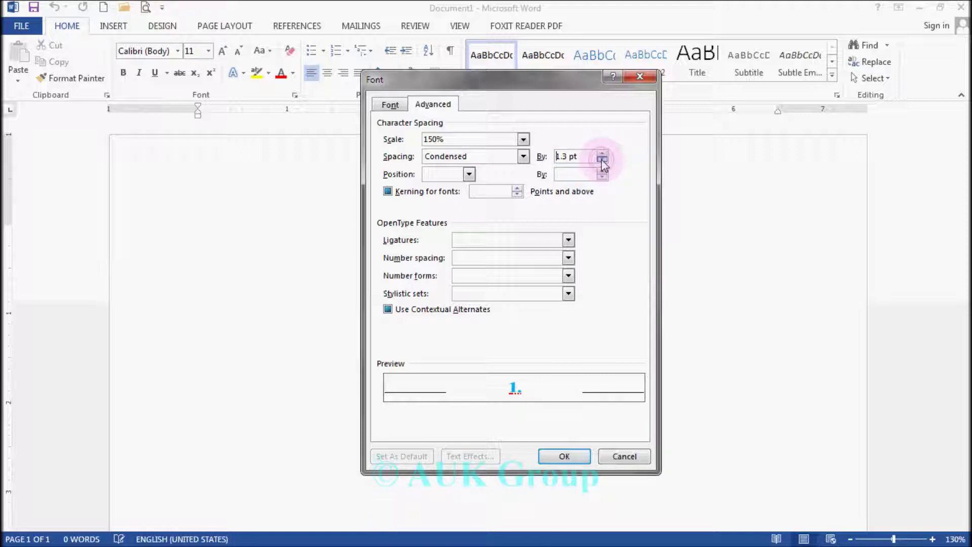
click(602, 160)
click(603, 160)
click(603, 160)
click(603, 160)
click(602, 160)
click(603, 160)
click(603, 160)
click(602, 160)
click(603, 160)
click(602, 160)
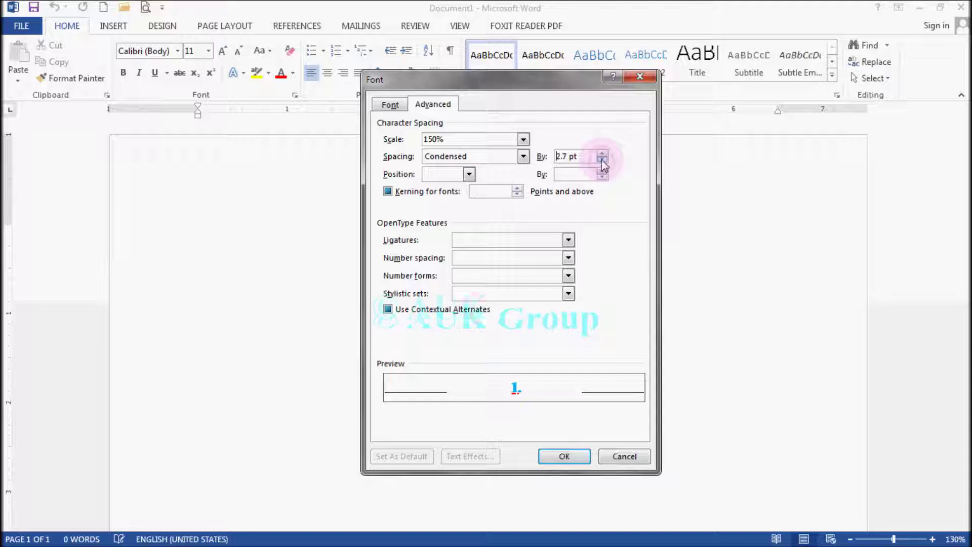
click(548, 159)
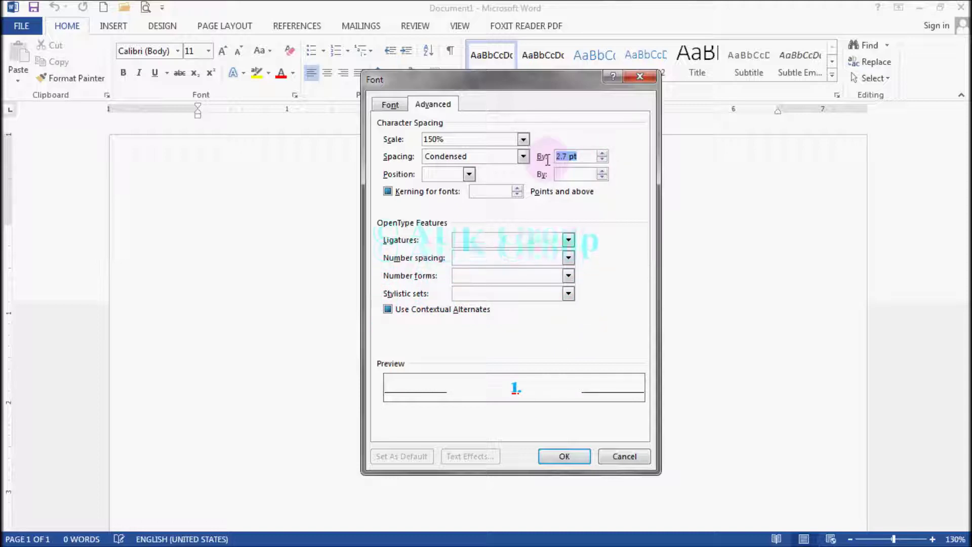
text(10)
key(Return)
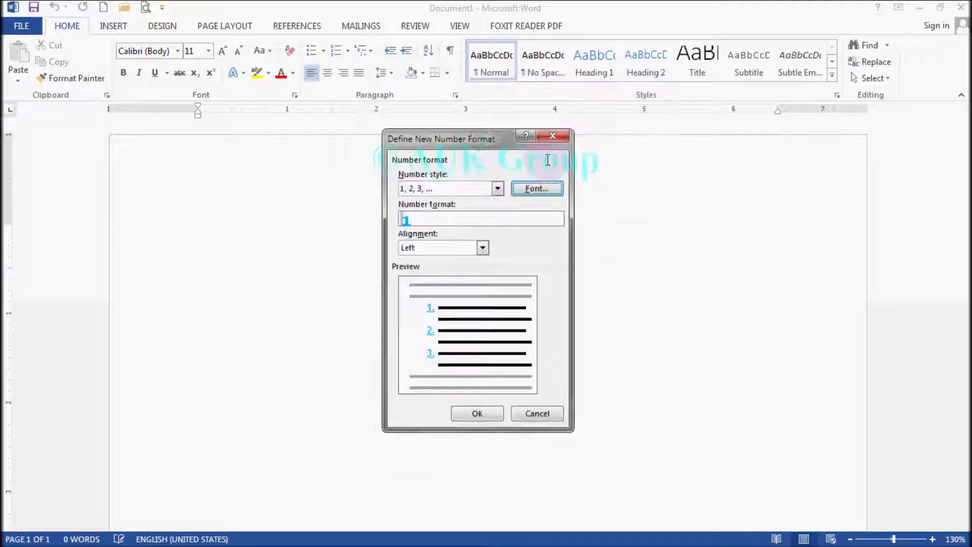
click(537, 190)
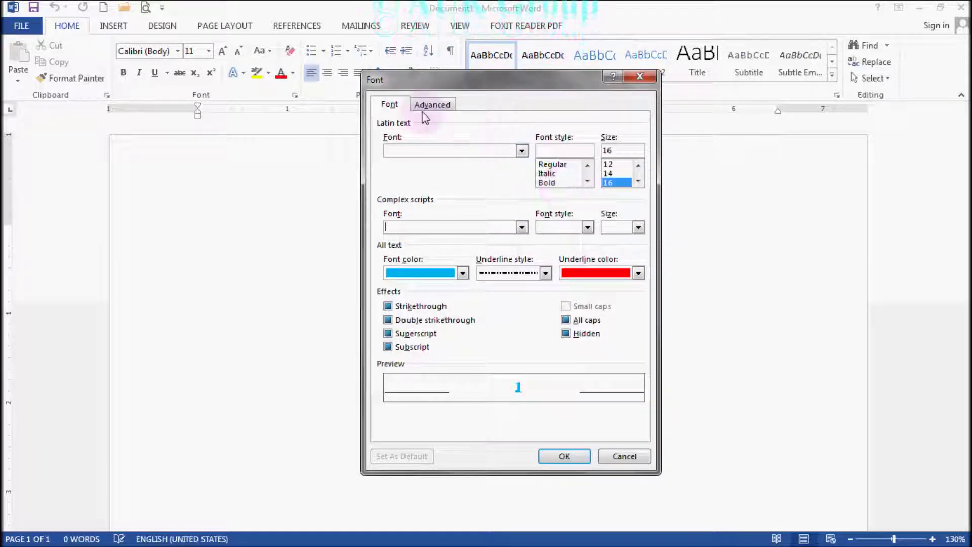
On the Advanced tab, change the condensed spacing amount from 10 pt to 3.
click(433, 105)
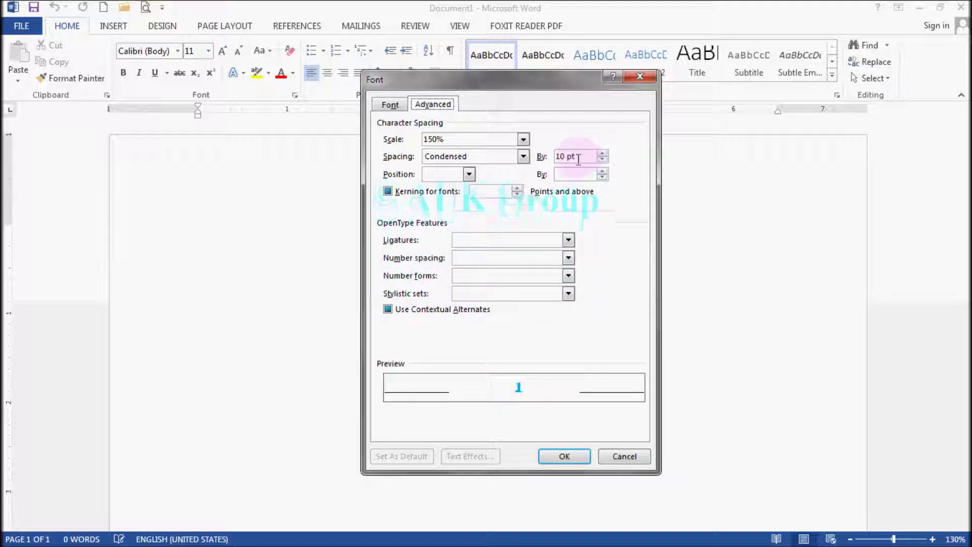
drag(579, 160, 545, 156)
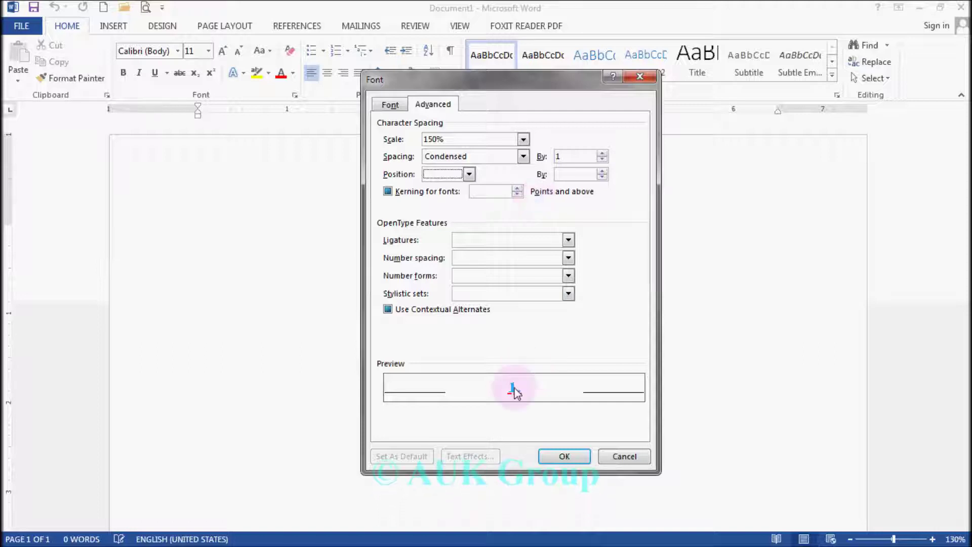
click(602, 159)
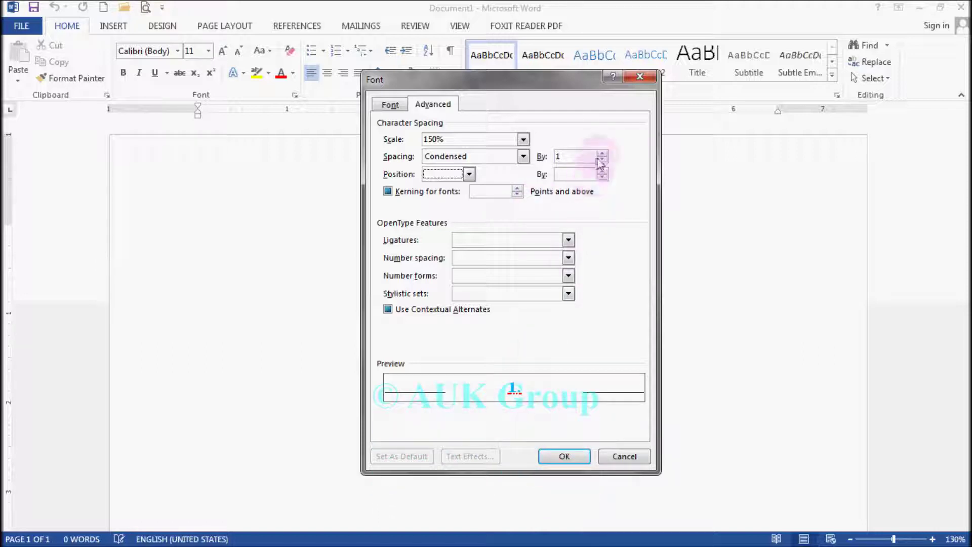
click(602, 159)
click(603, 159)
click(602, 159)
click(602, 159)
click(602, 159)
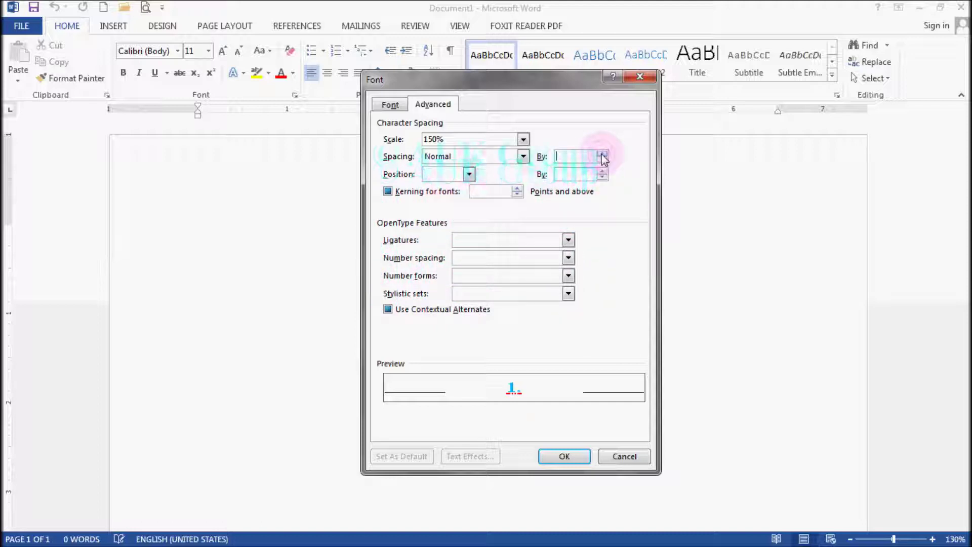
click(602, 160)
click(602, 159)
click(602, 160)
click(602, 160)
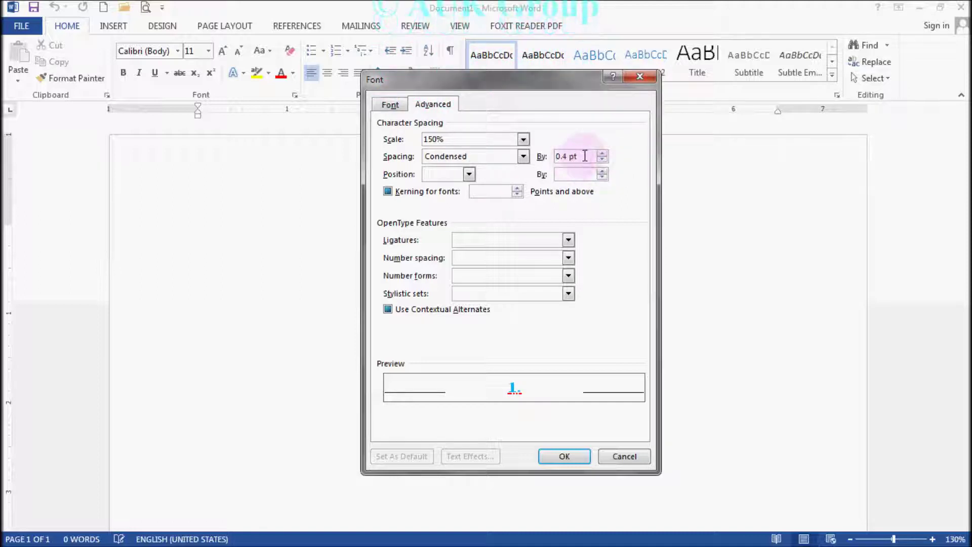
drag(582, 156, 552, 156)
text(3)
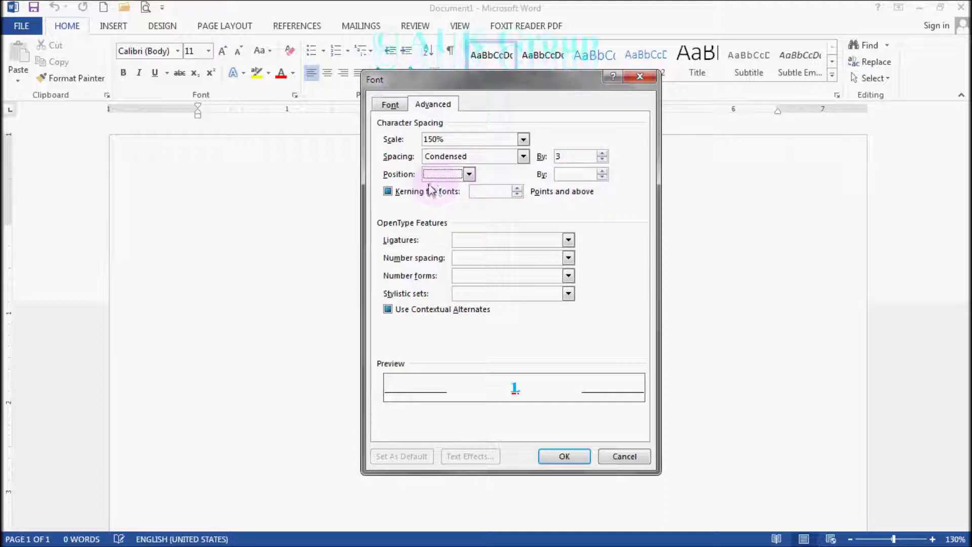
Bring the number's Position back from lowered to Normal and set Spacing to Normal.
click(470, 174)
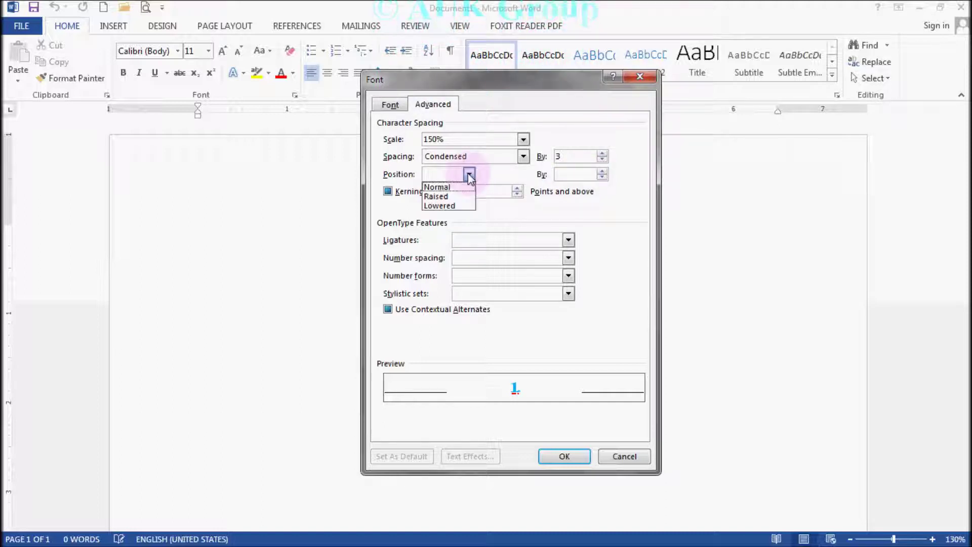
click(449, 210)
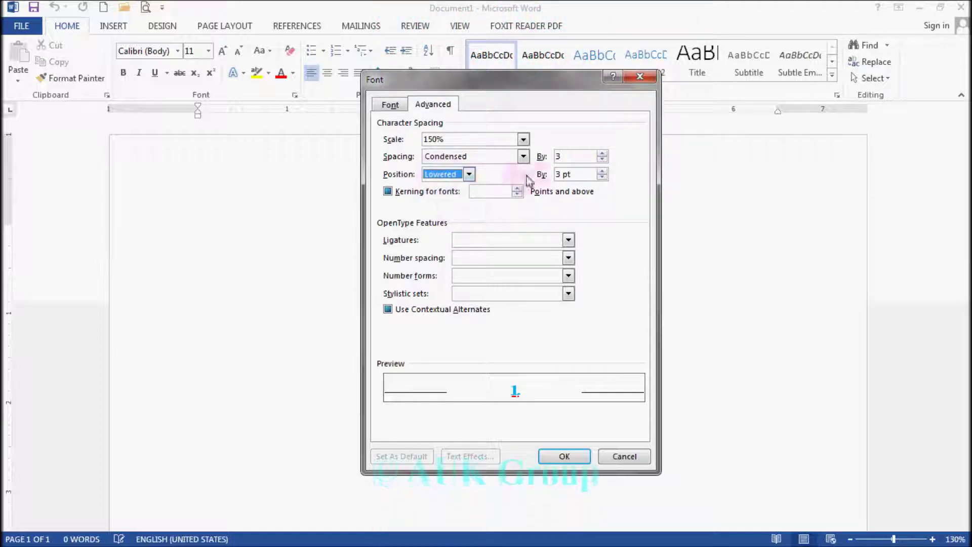
click(602, 177)
click(602, 177)
click(602, 177)
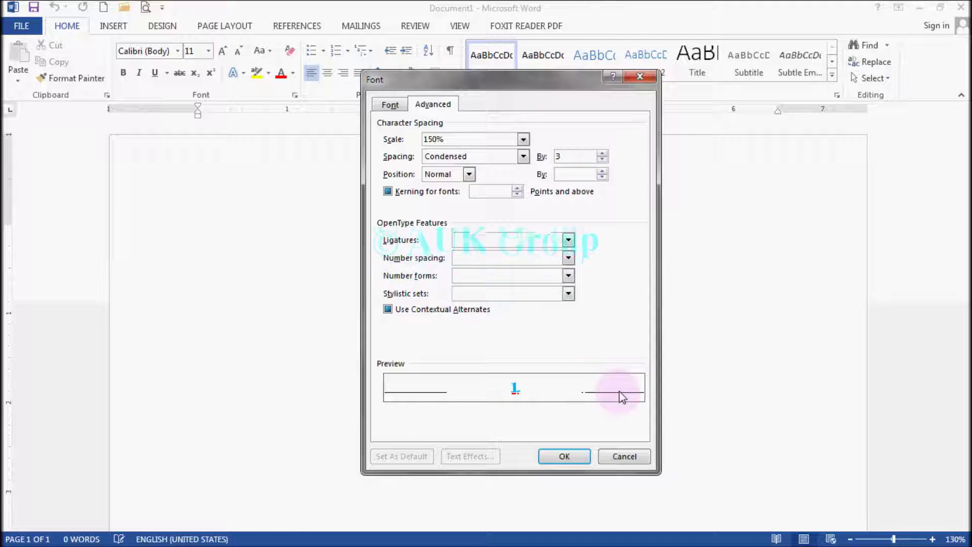
click(515, 395)
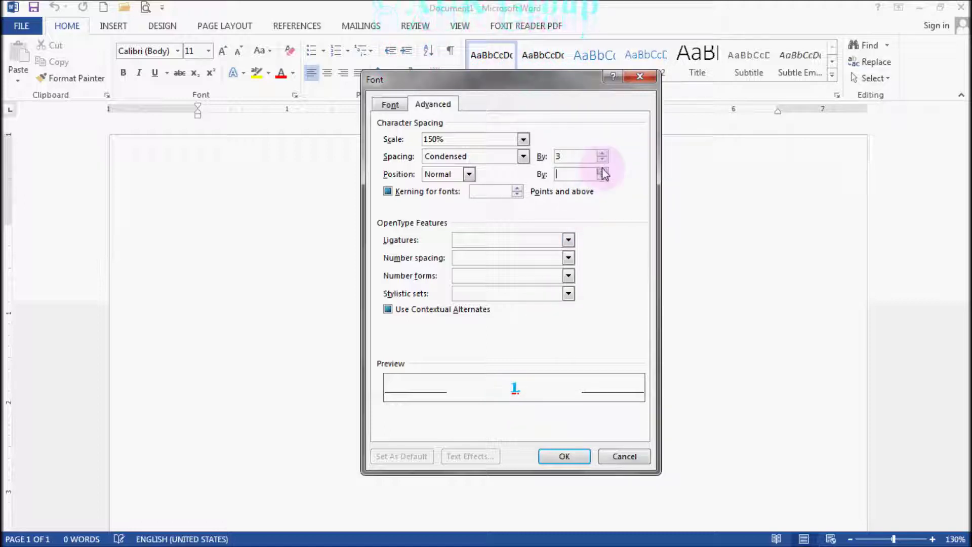
click(602, 177)
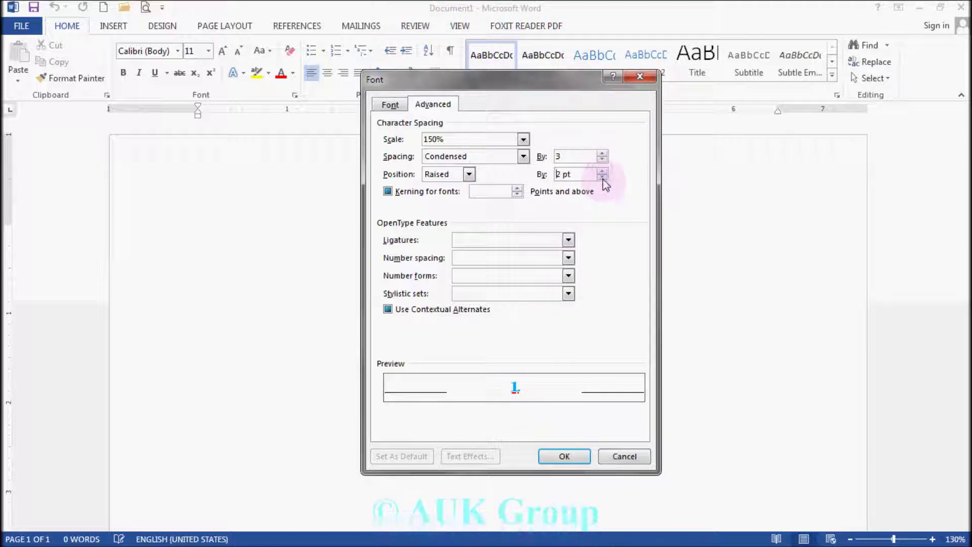
click(603, 178)
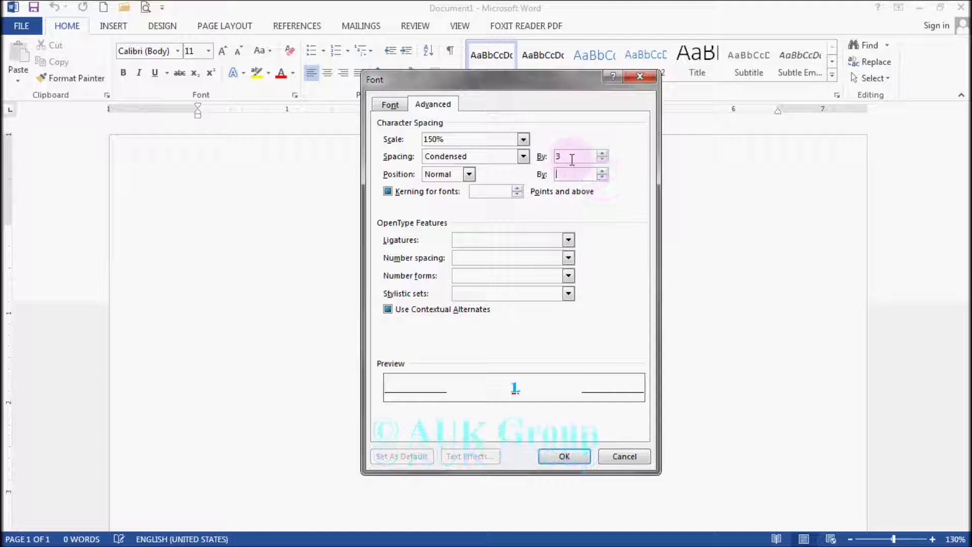
click(522, 156)
click(500, 171)
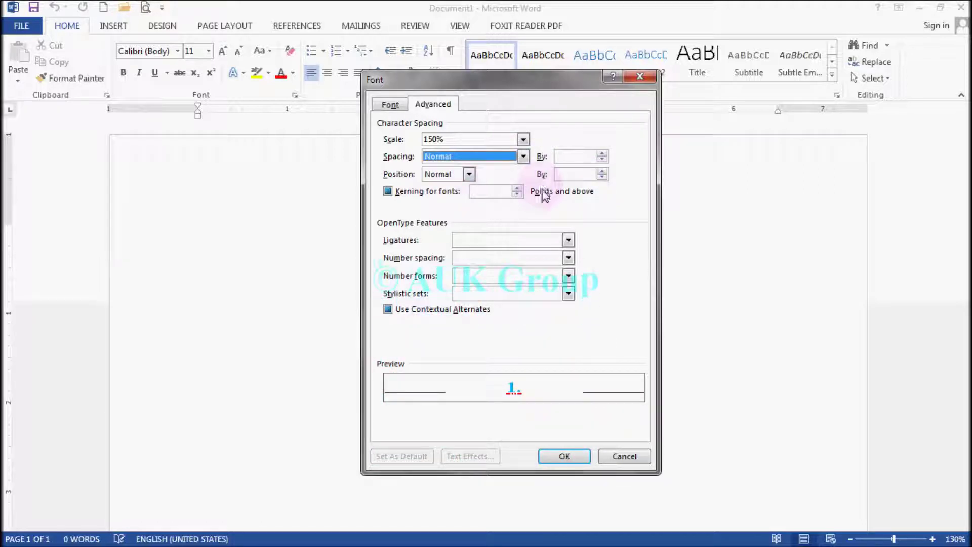
Set the number's Scale to 100% and Ligatures to None.
click(524, 139)
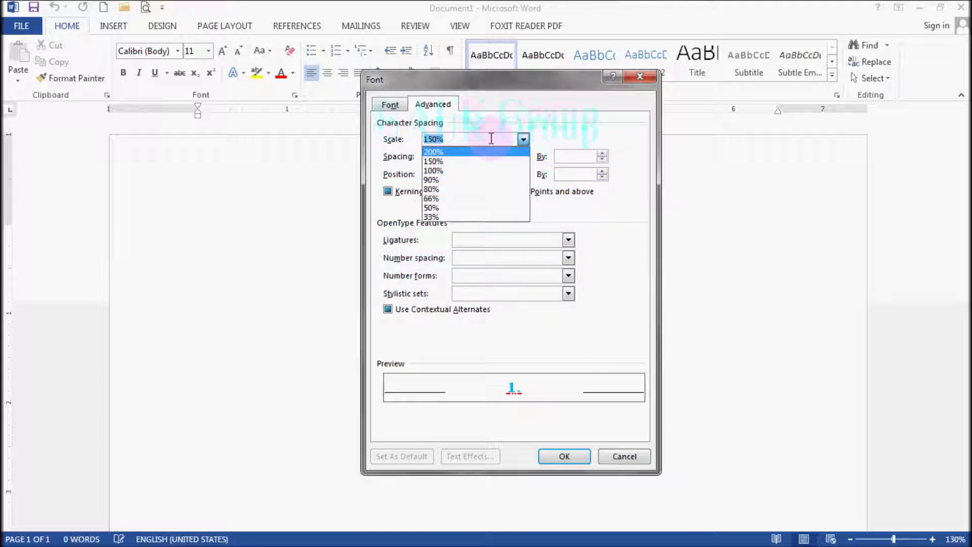
click(479, 172)
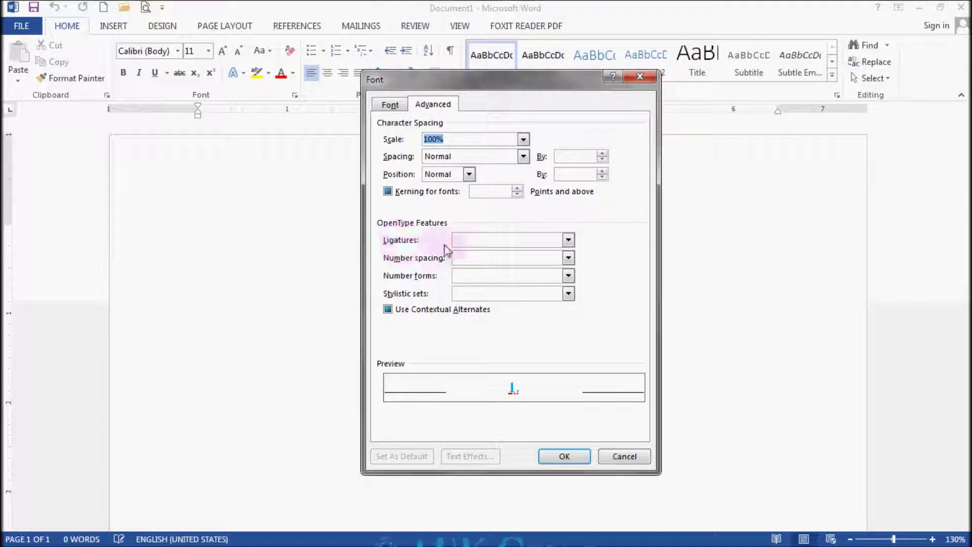
click(568, 241)
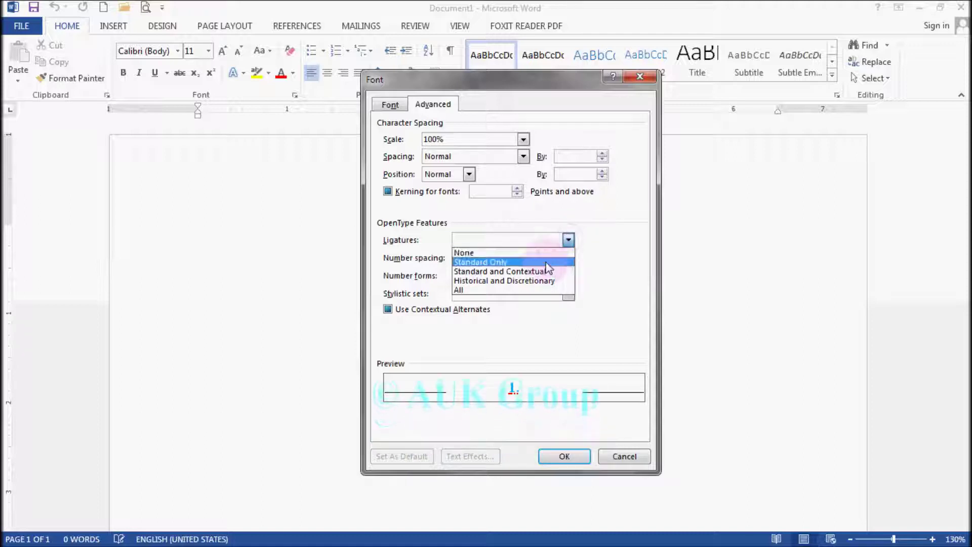
click(546, 262)
click(568, 240)
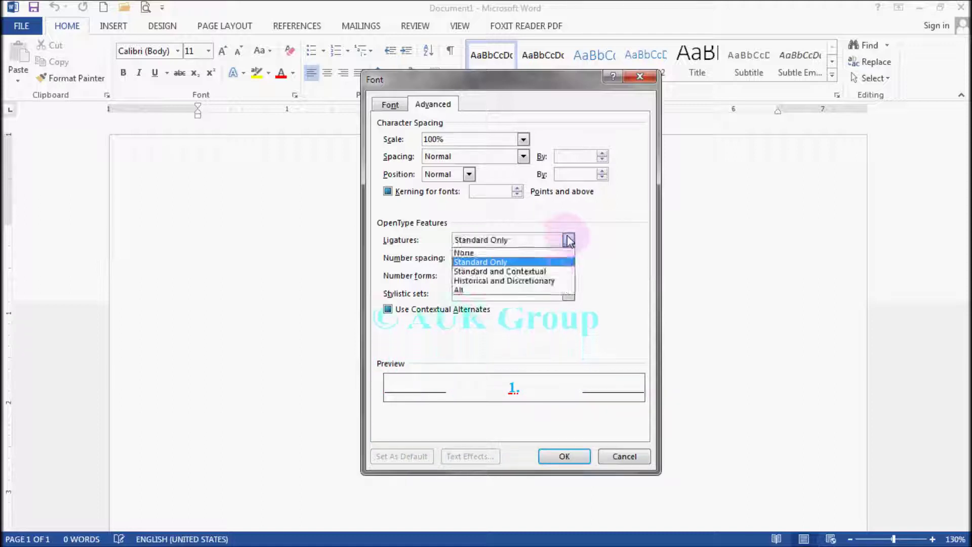
click(554, 273)
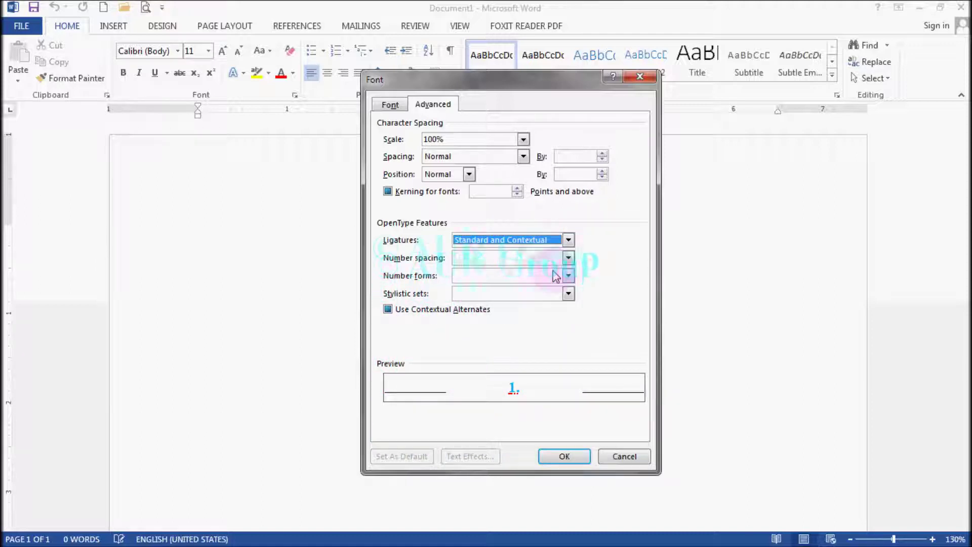
click(568, 240)
click(550, 254)
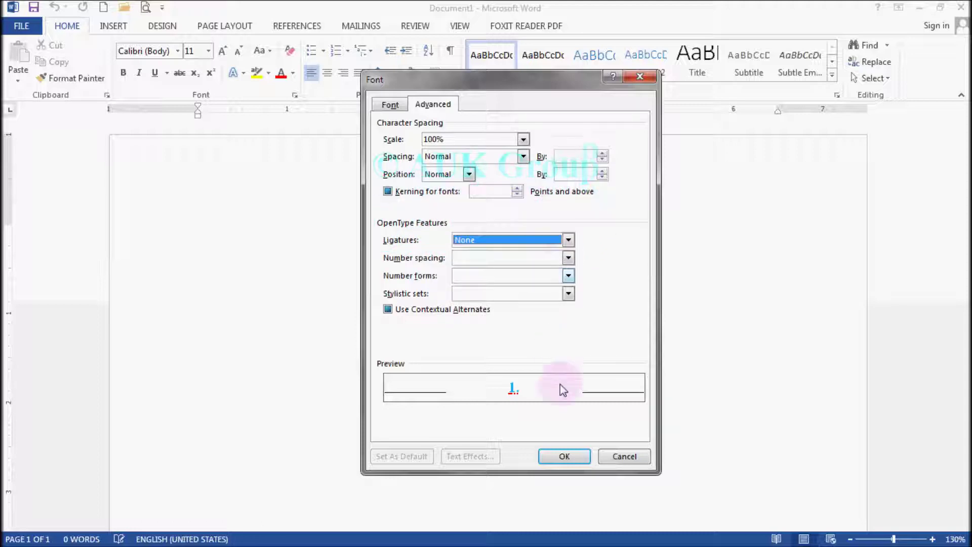
click(391, 106)
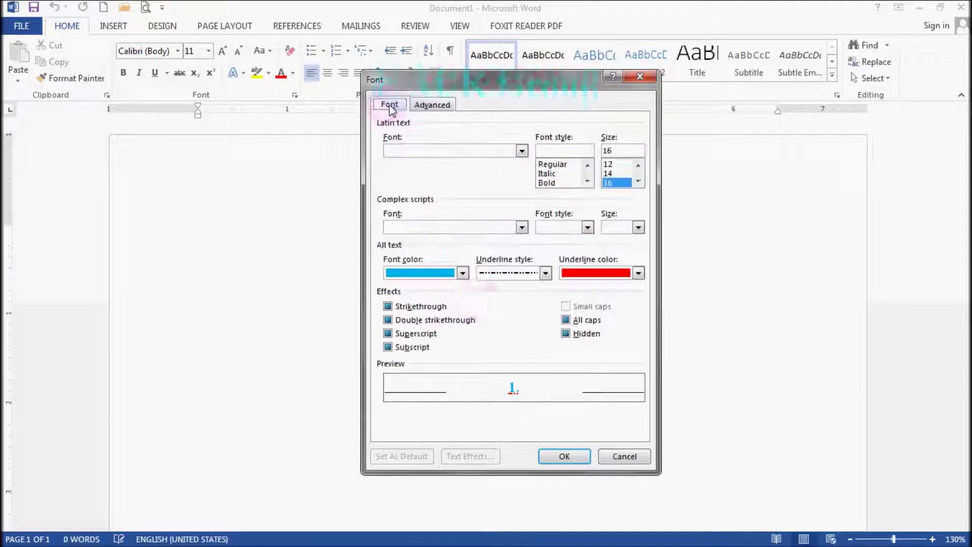
Confirm the number font settings and apply the new blue number format.
click(564, 459)
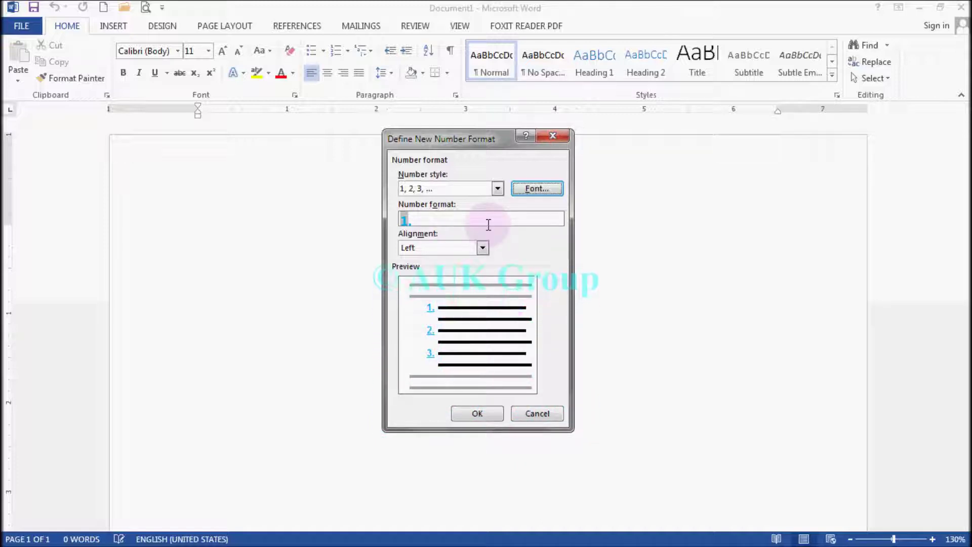
click(538, 190)
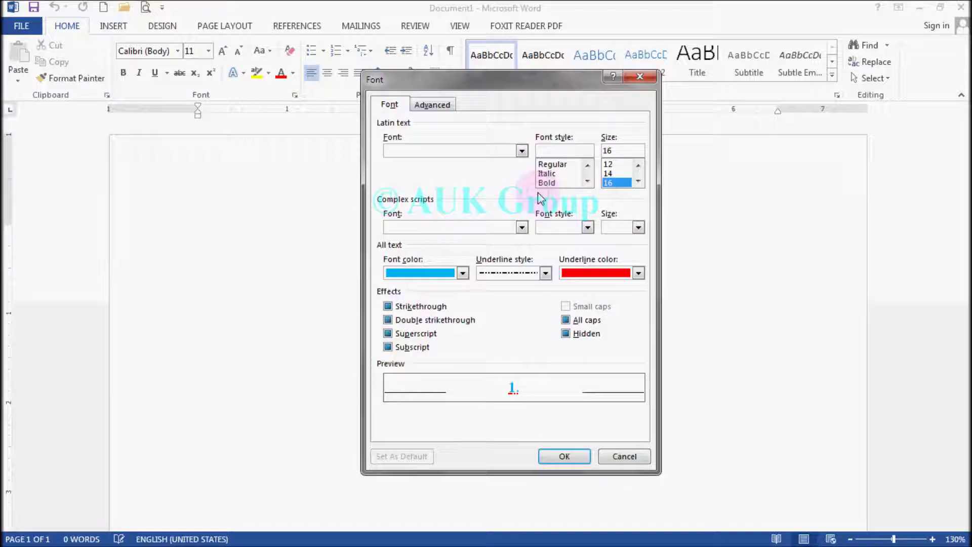
click(435, 106)
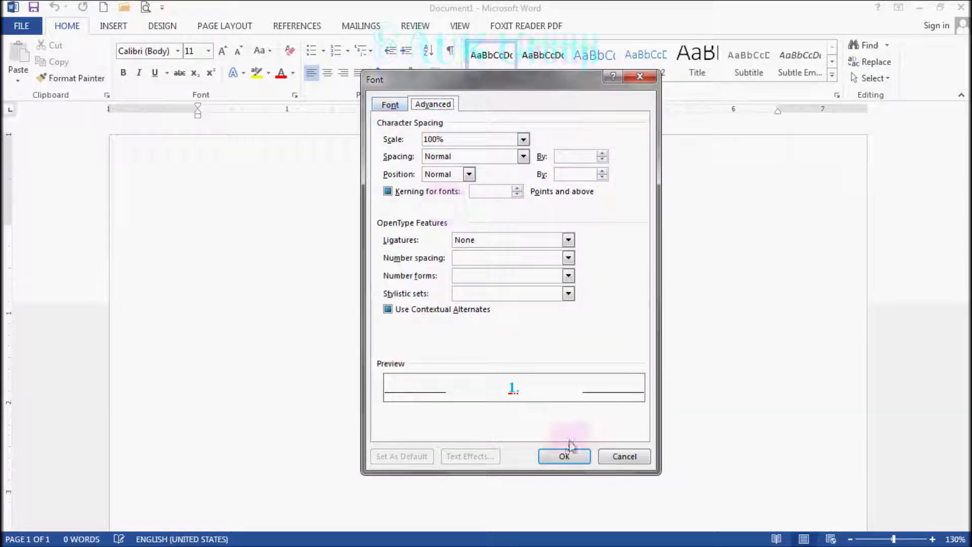
click(564, 456)
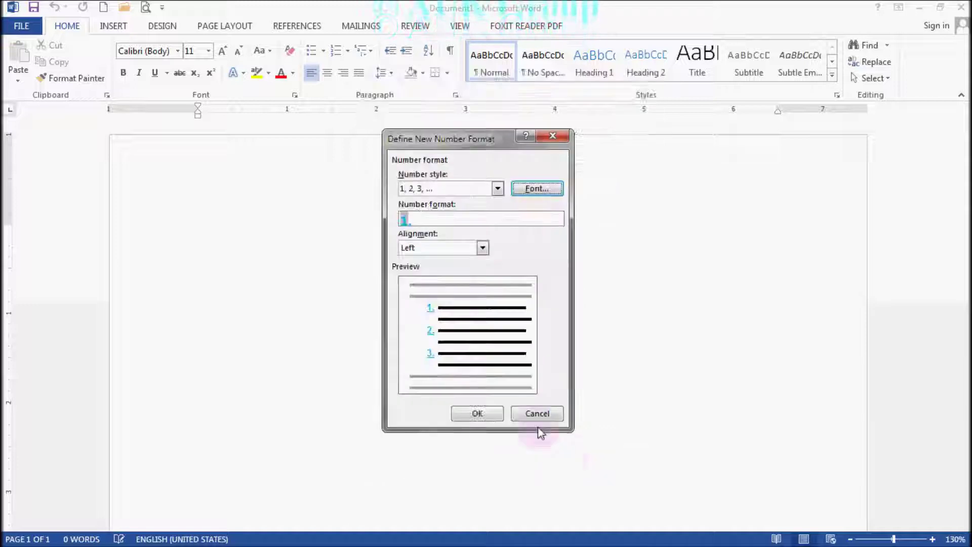
click(472, 415)
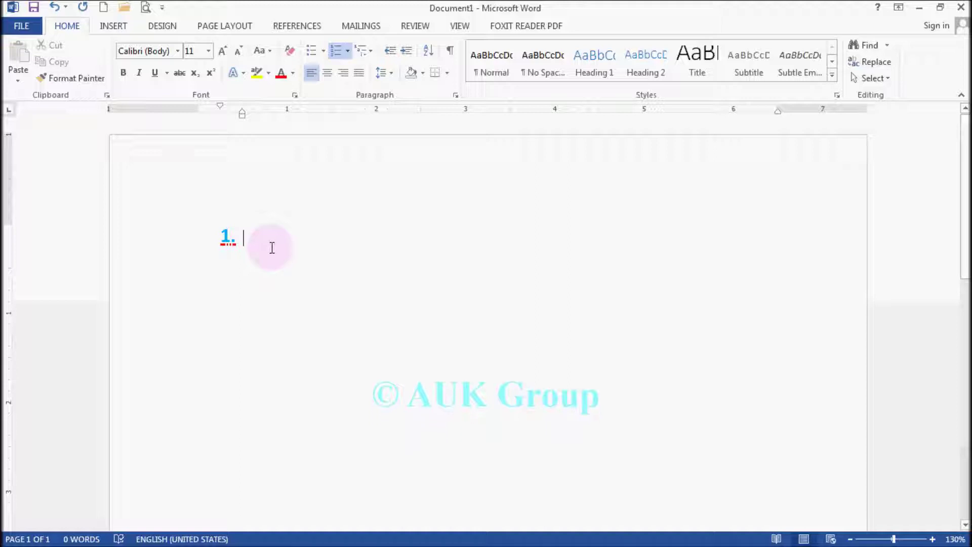
Type the list items 'auk' and 'group', leaving the third line unnumbered.
text(auk)
key(Return)
text(group)
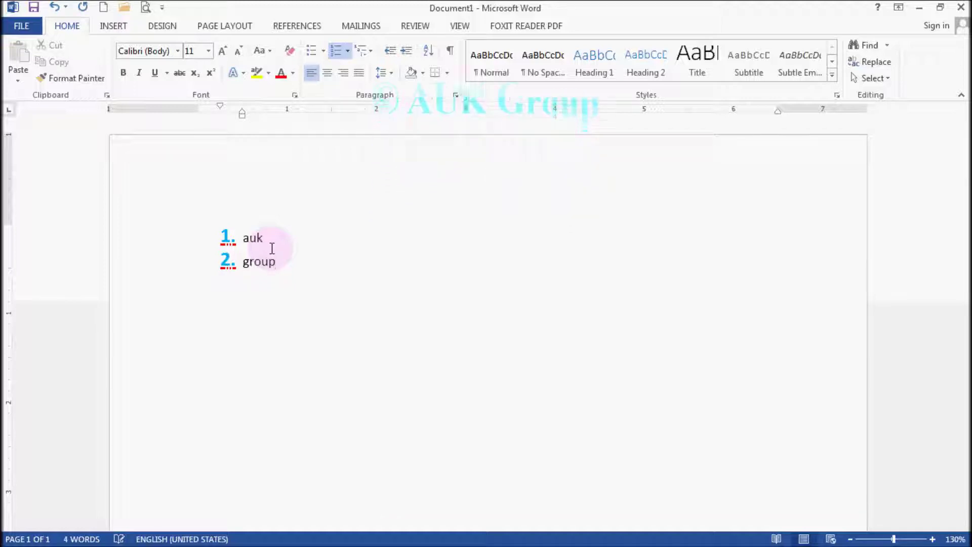
key(Return)
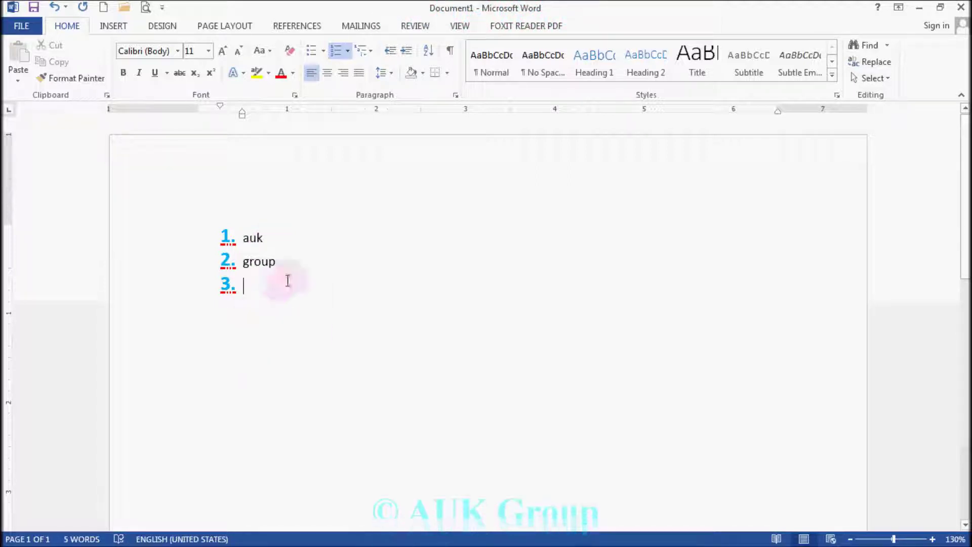
click(338, 53)
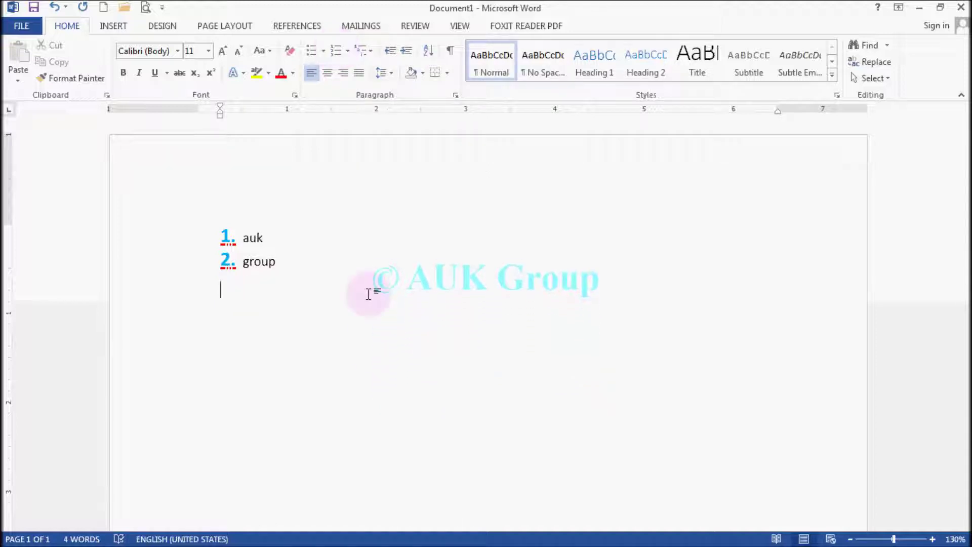
text(3.3.1.)
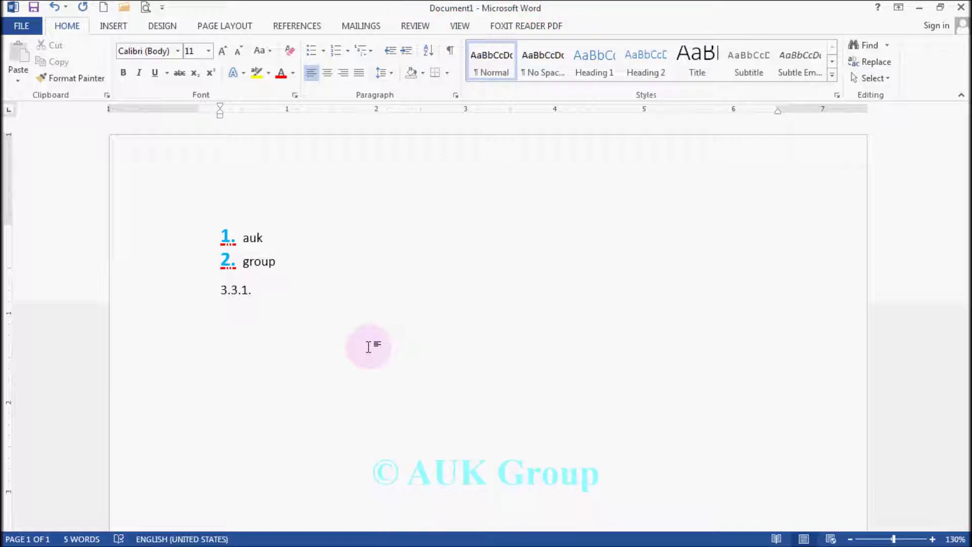
key(BackSpace)
key(BackSpace)
key(BackSpace)
key(BackSpace)
key(BackSpace)
key(BackSpace)
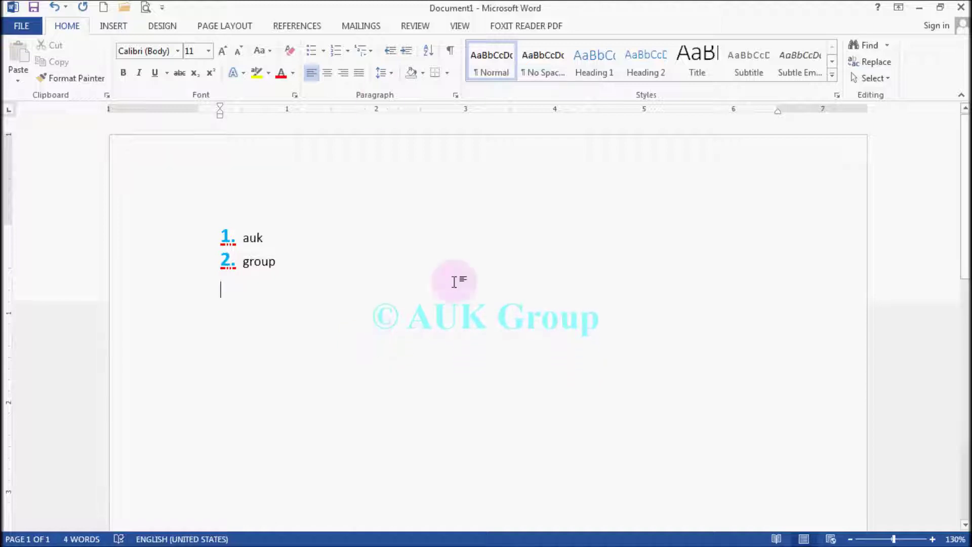
click(347, 50)
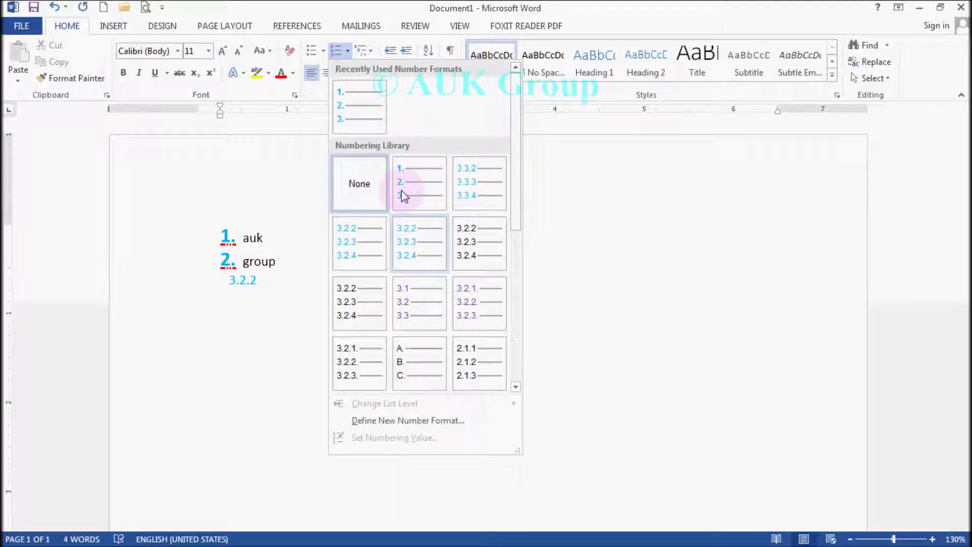
Start a new number format with Number style set to (none).
click(405, 426)
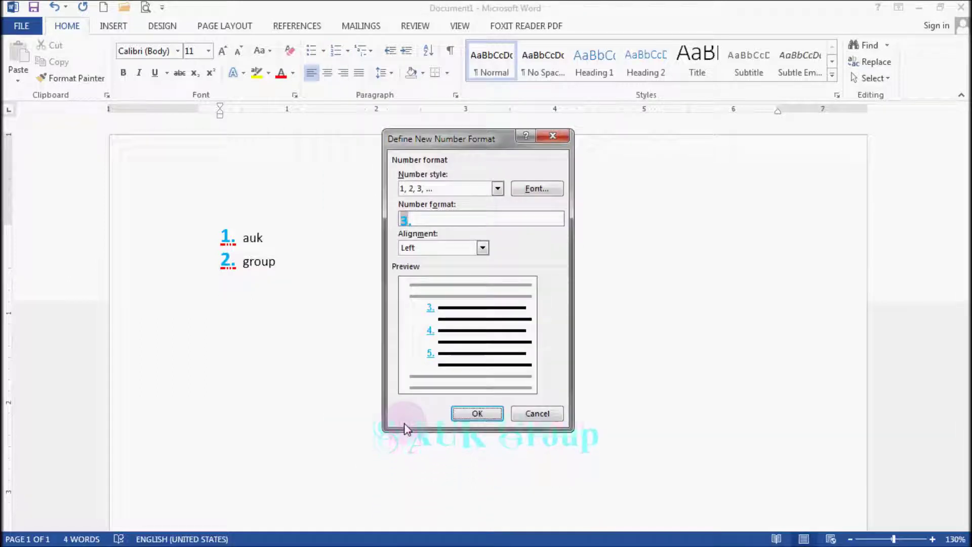
click(497, 188)
click(472, 201)
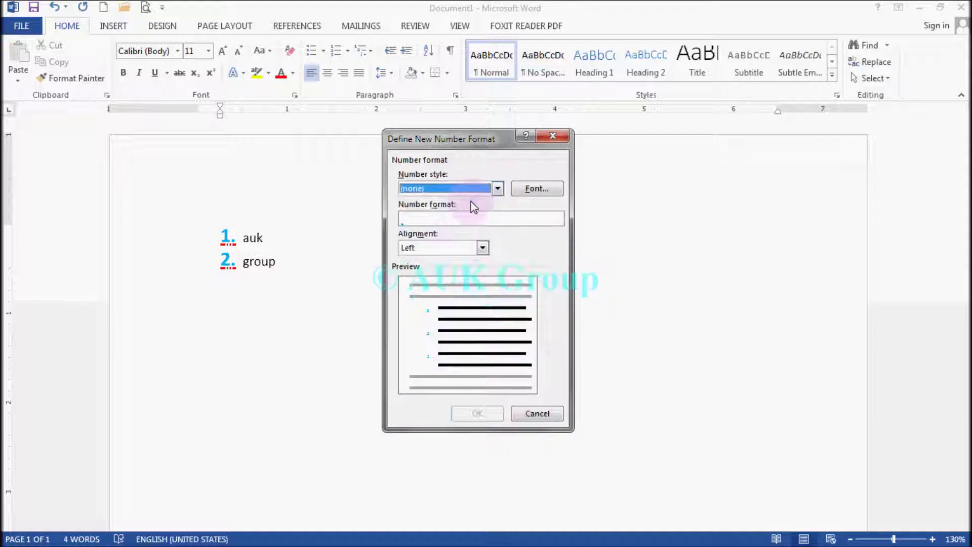
click(428, 220)
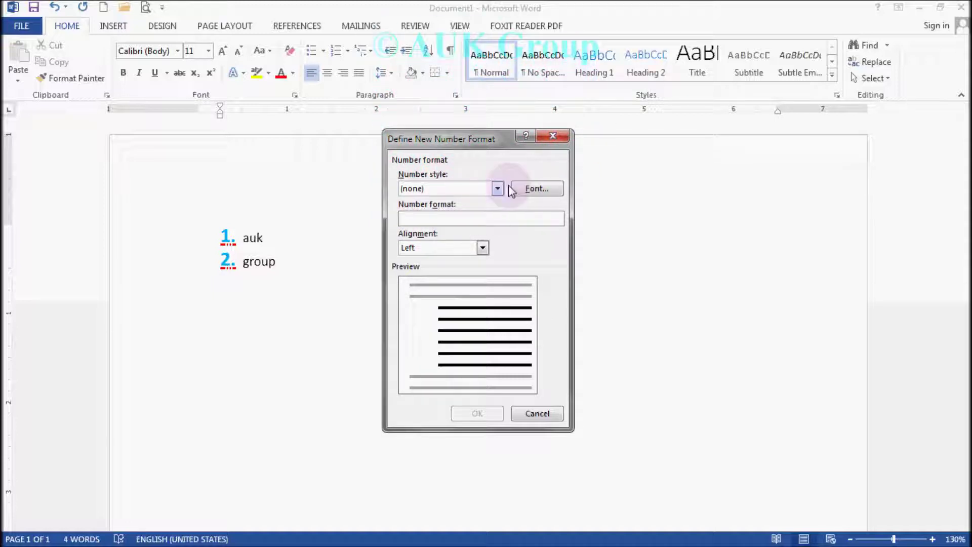
click(536, 187)
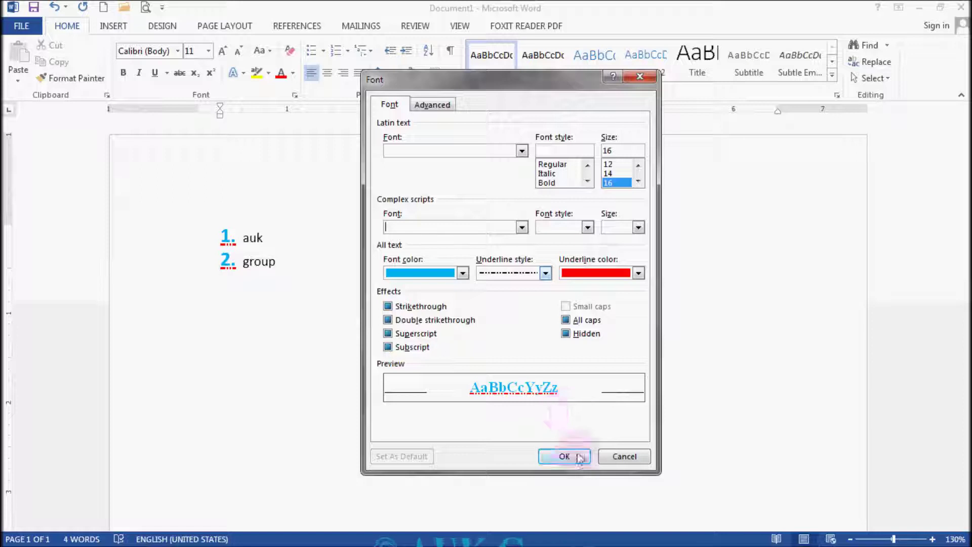
click(618, 456)
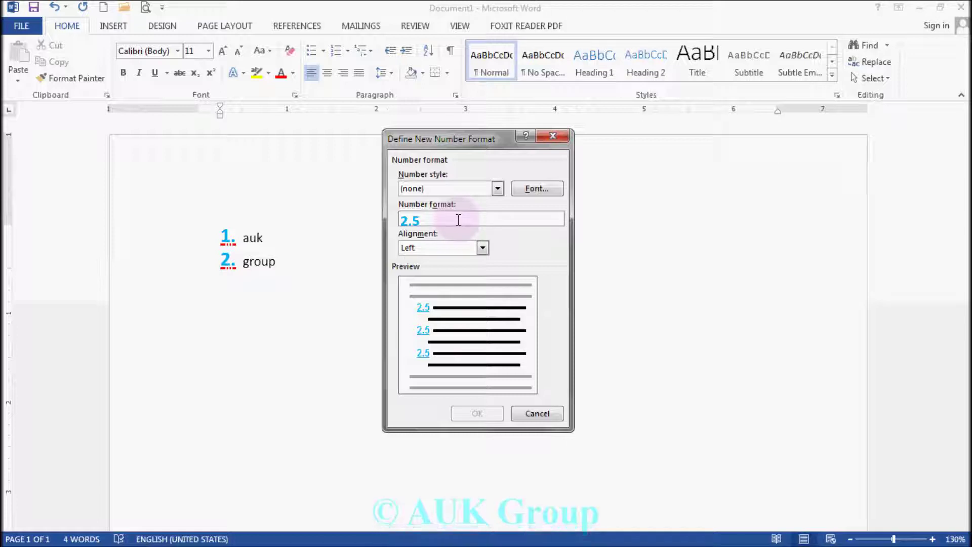
text(.)
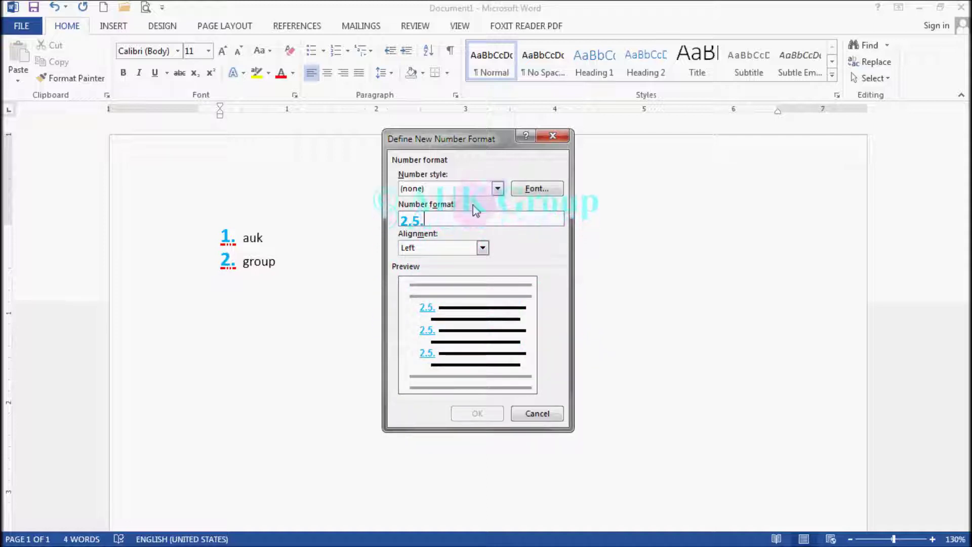
Edit the Number format text so it reads 2.5.
click(498, 189)
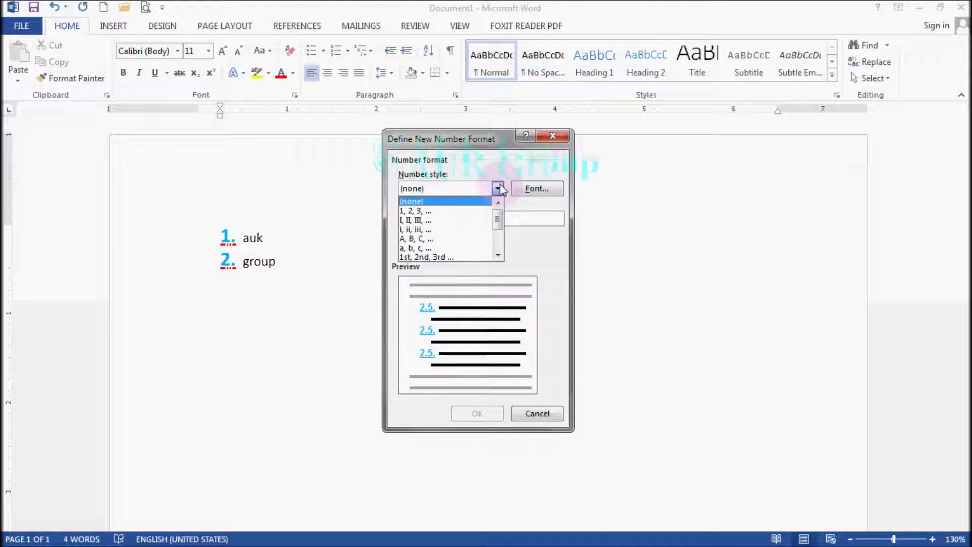
click(466, 211)
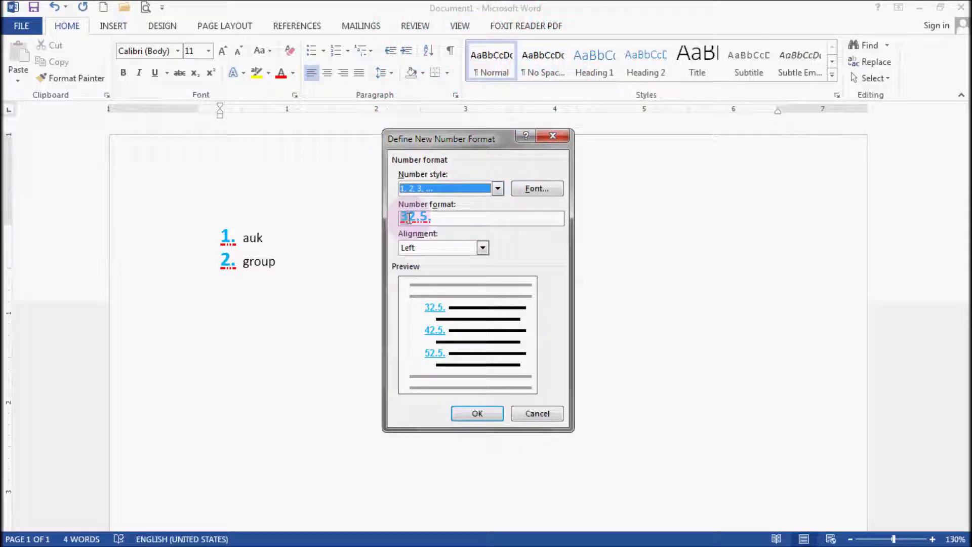
click(497, 188)
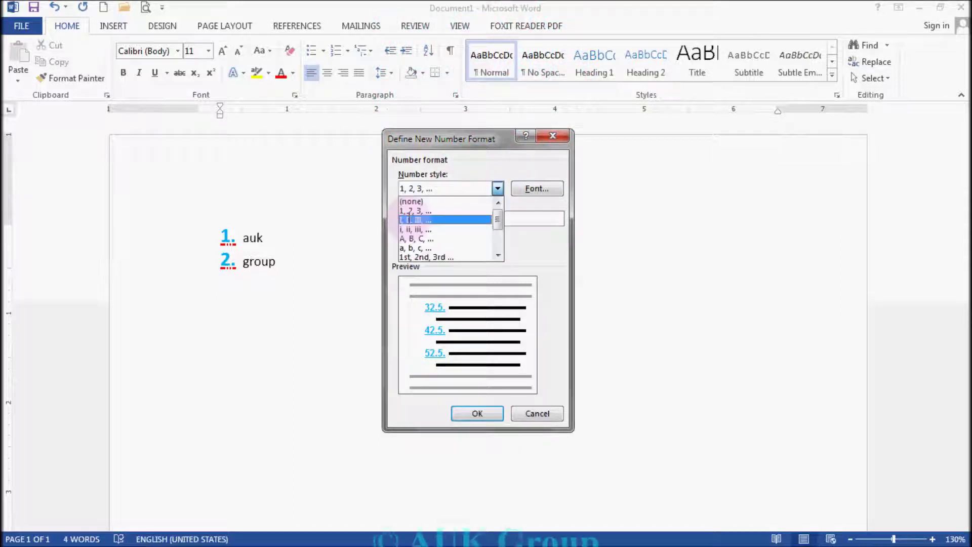
click(499, 189)
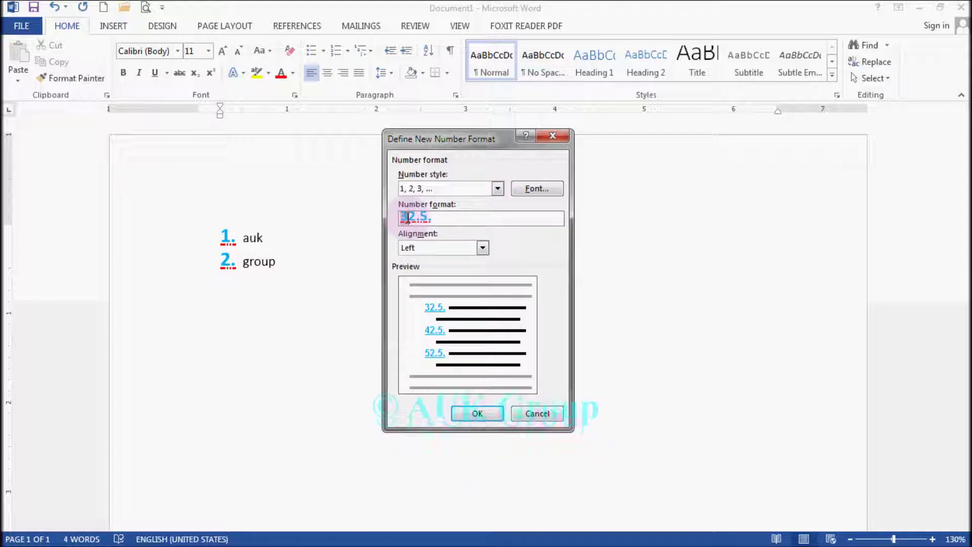
key(BackSpace)
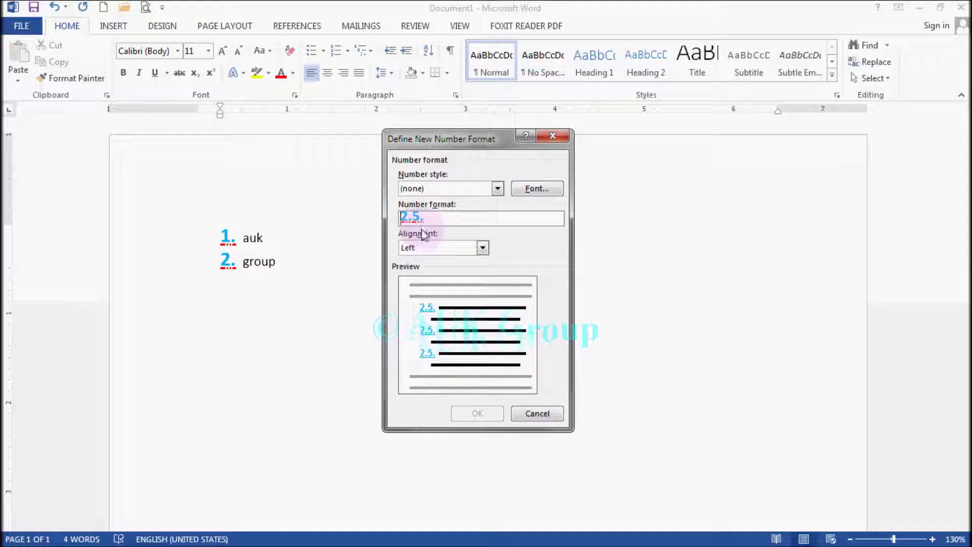
click(426, 218)
key(BackSpace)
key(BackSpace)
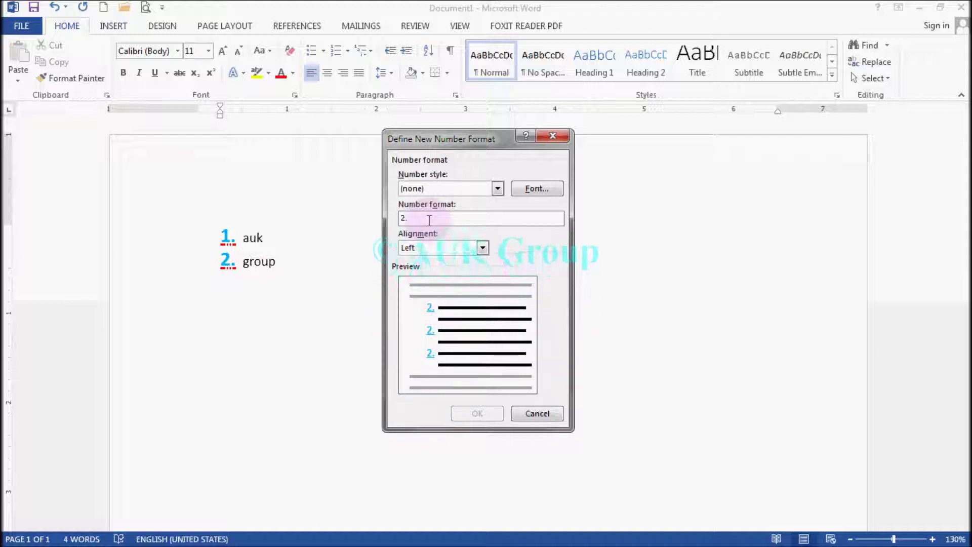
text(5)
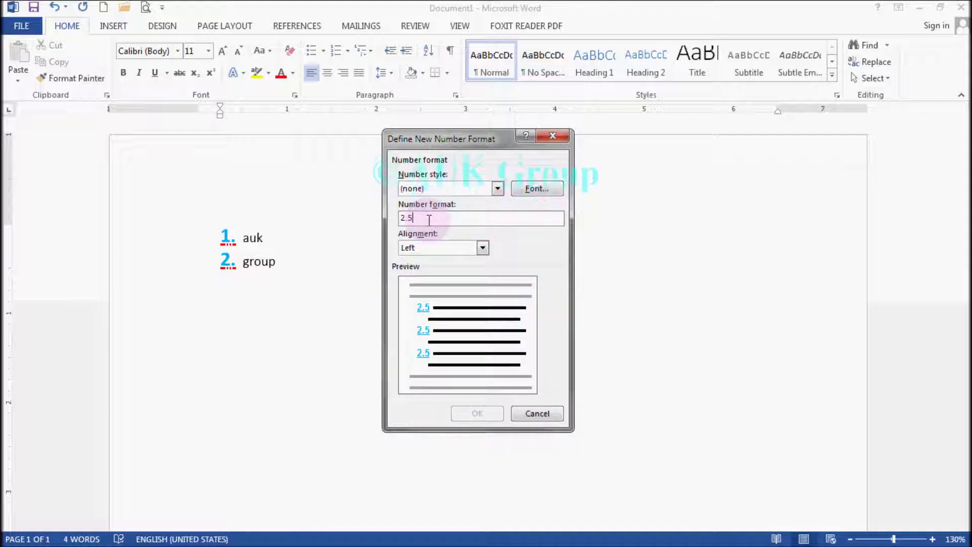
text(.)
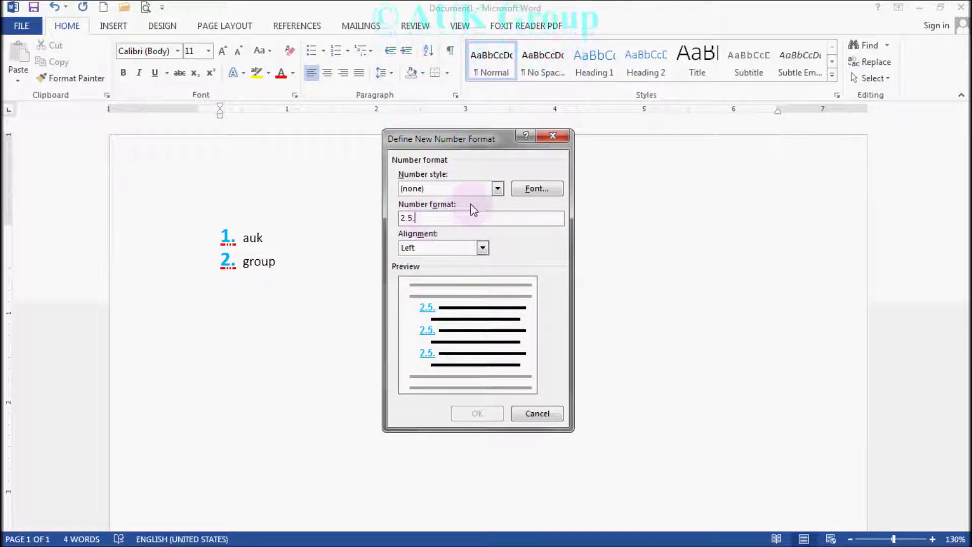
Choose the 1, 2, 3 number style so the format reads 2.5.3.
click(498, 188)
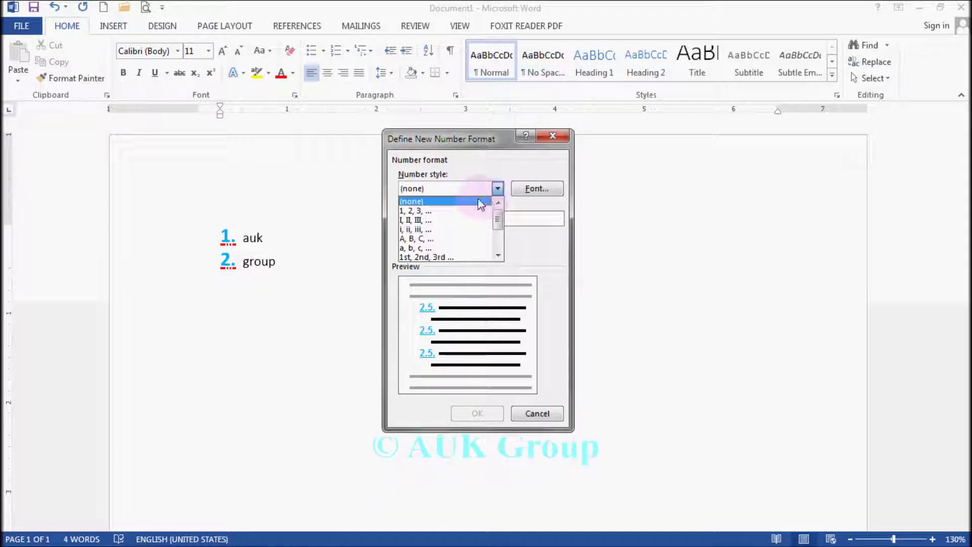
click(549, 219)
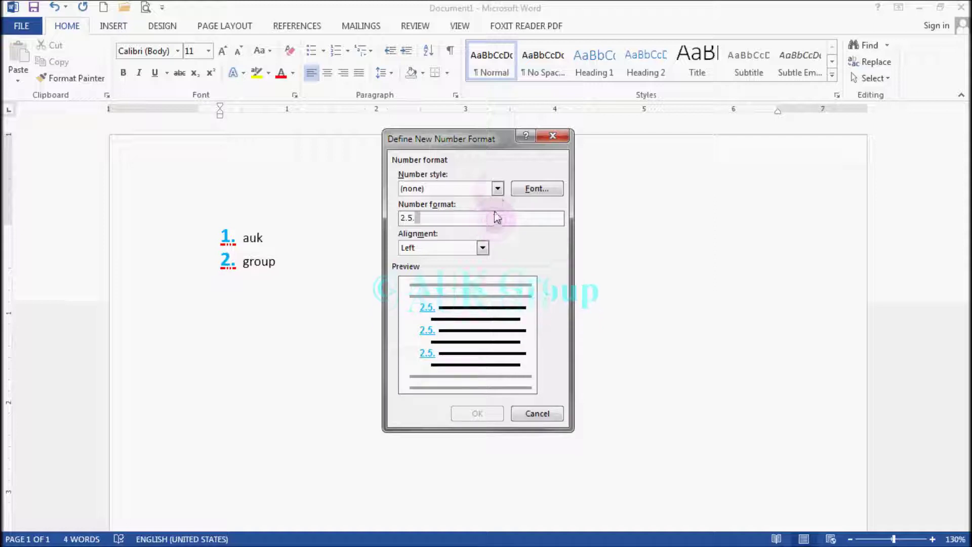
click(499, 188)
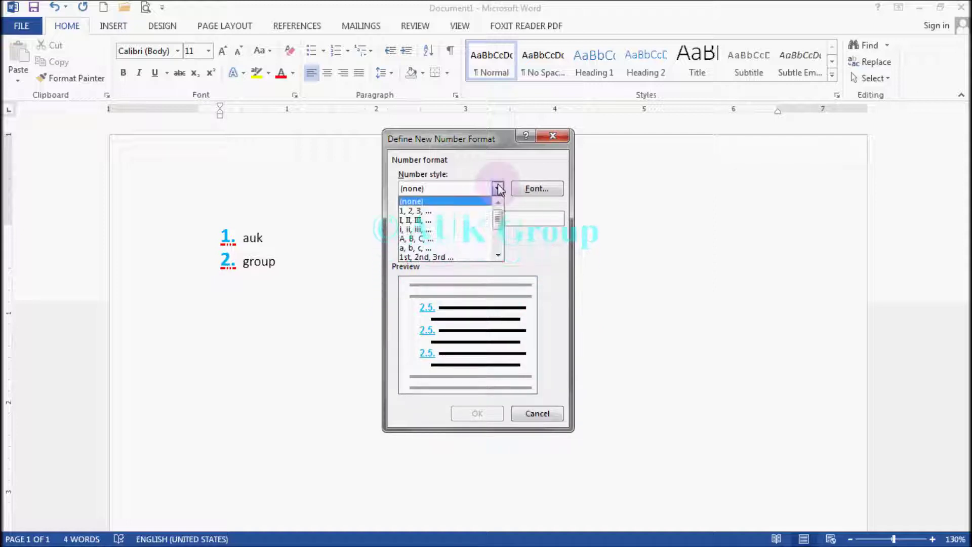
click(462, 210)
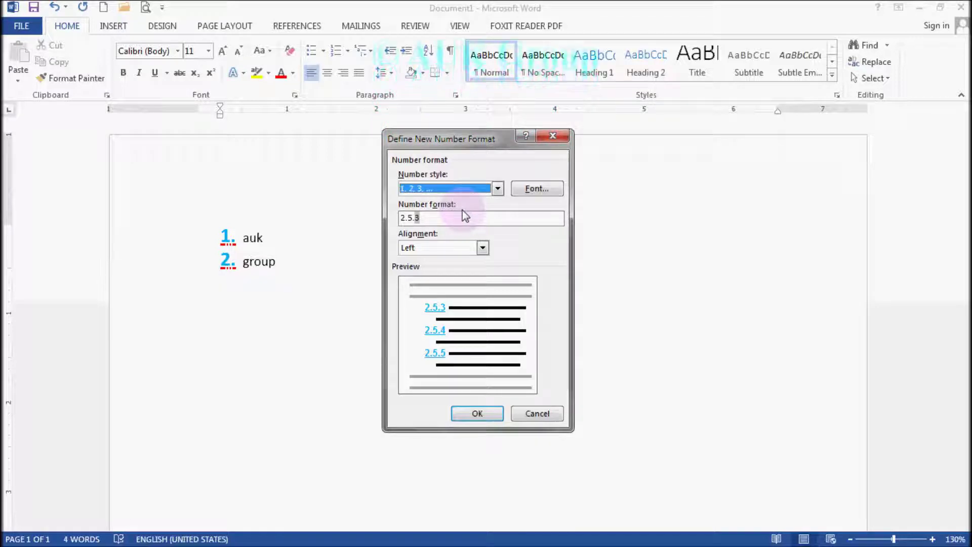
click(418, 217)
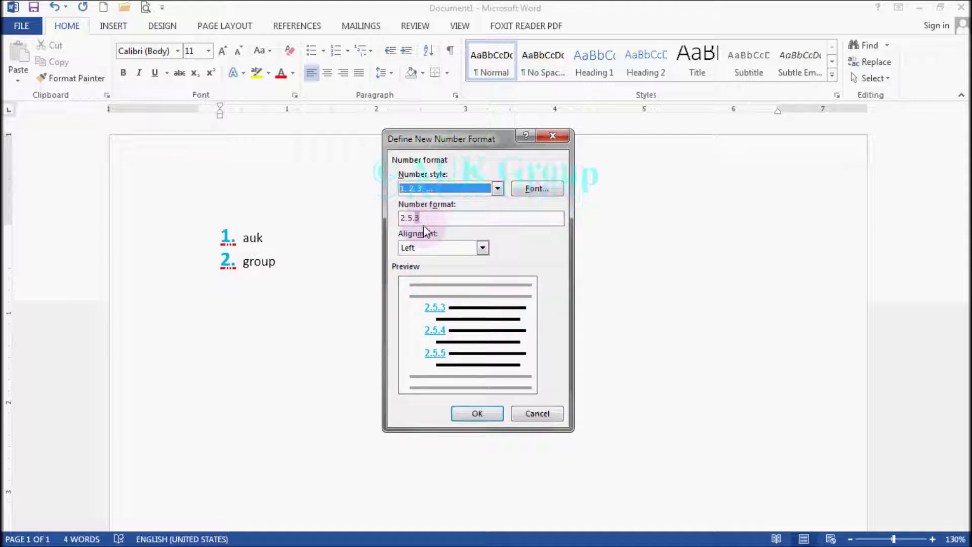
click(522, 190)
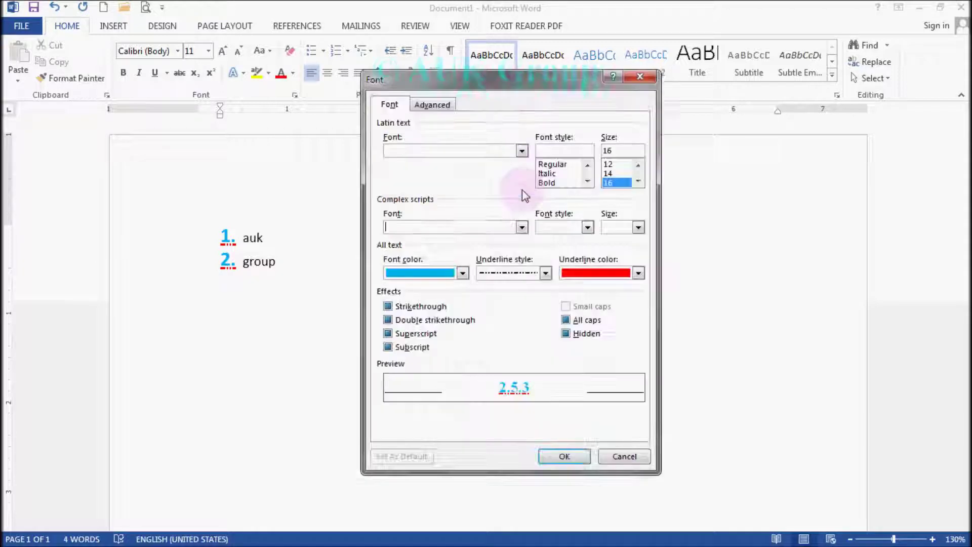
Make the number font green with a yellow wavy underline.
click(462, 273)
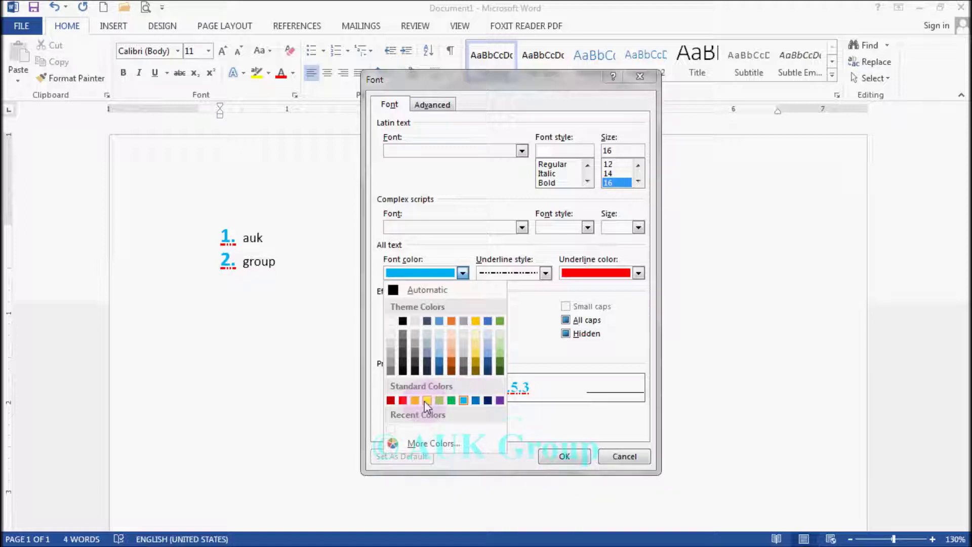
click(452, 400)
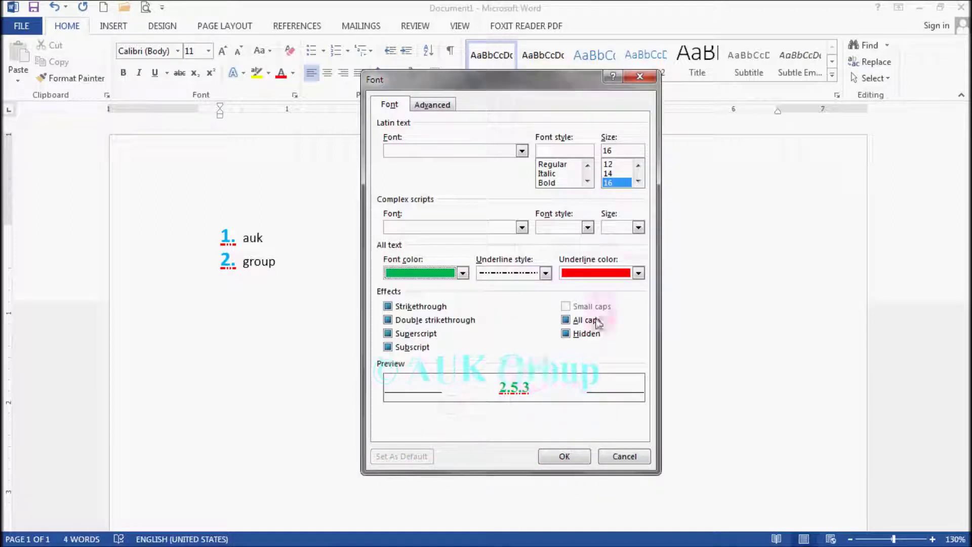
click(637, 274)
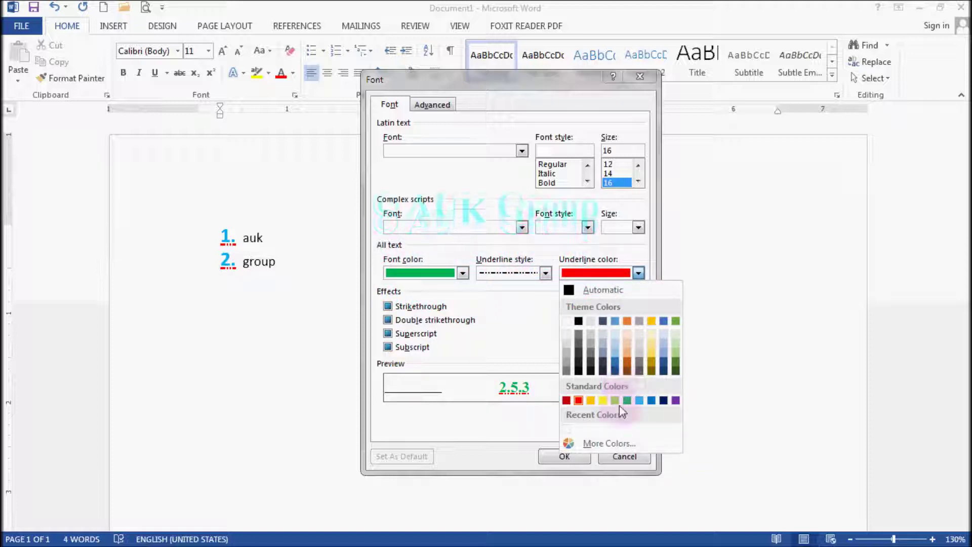
click(602, 400)
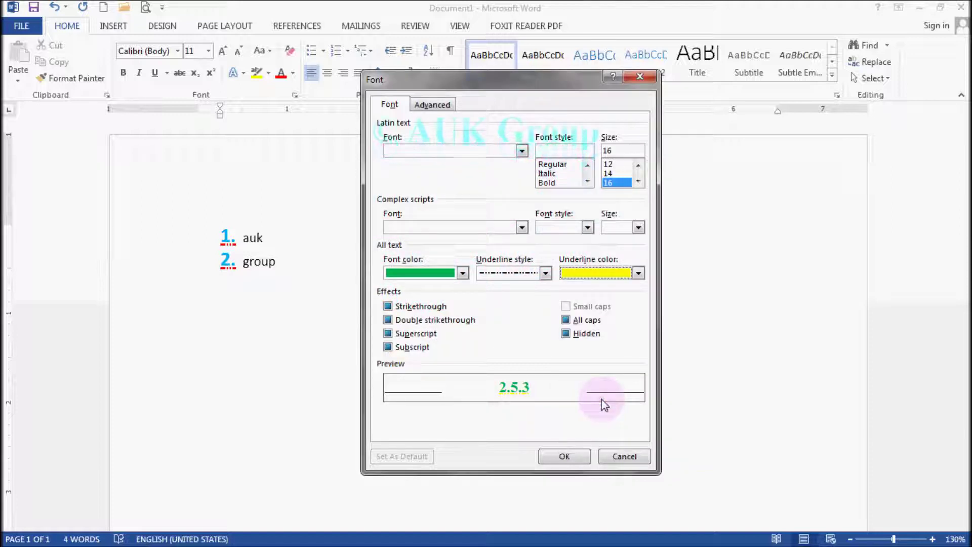
click(546, 274)
scroll(524, 324, down, 4)
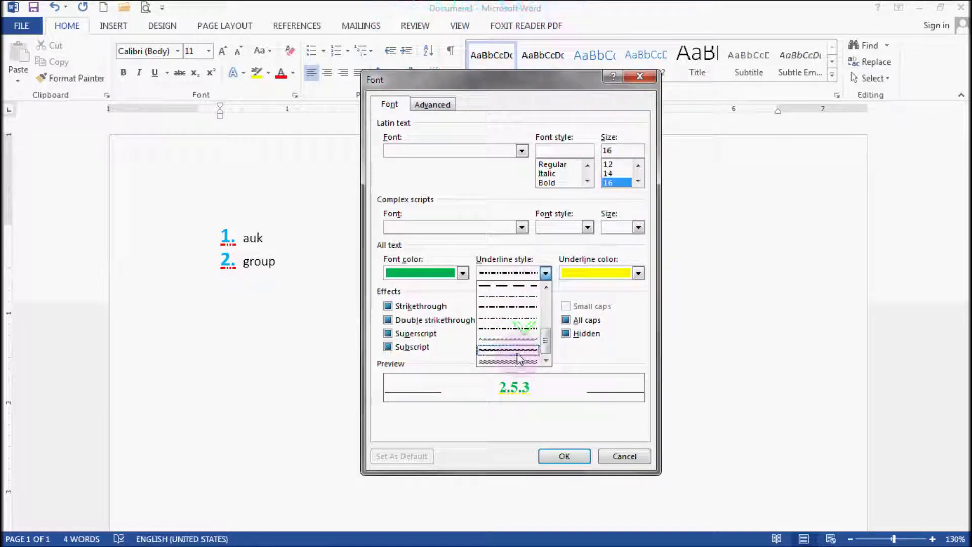
click(518, 354)
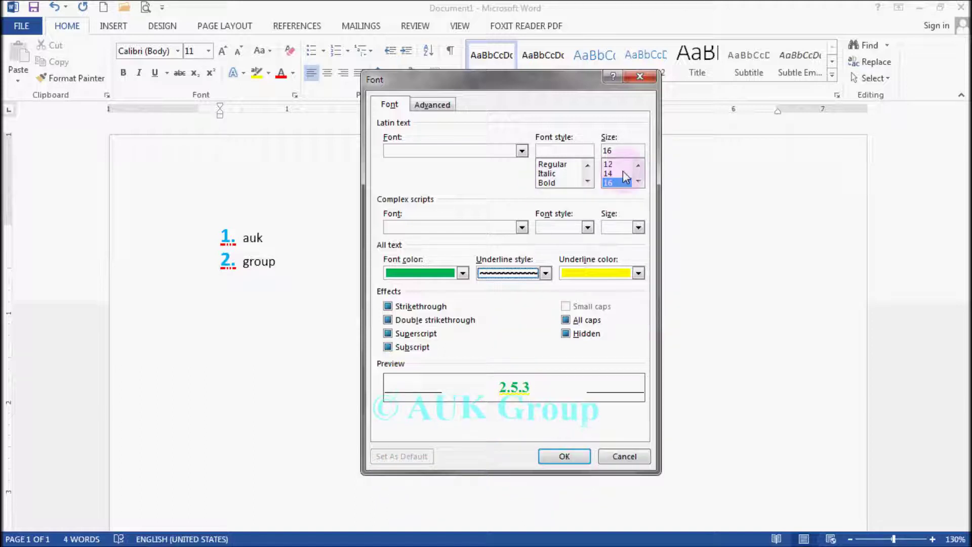
Set the number font to 12 point and bold, and confirm the font settings.
click(609, 164)
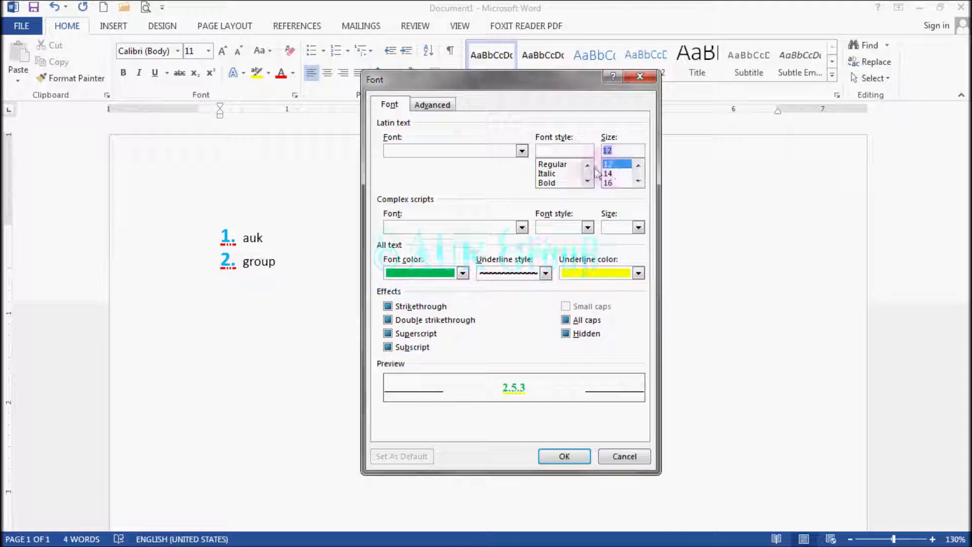
click(443, 106)
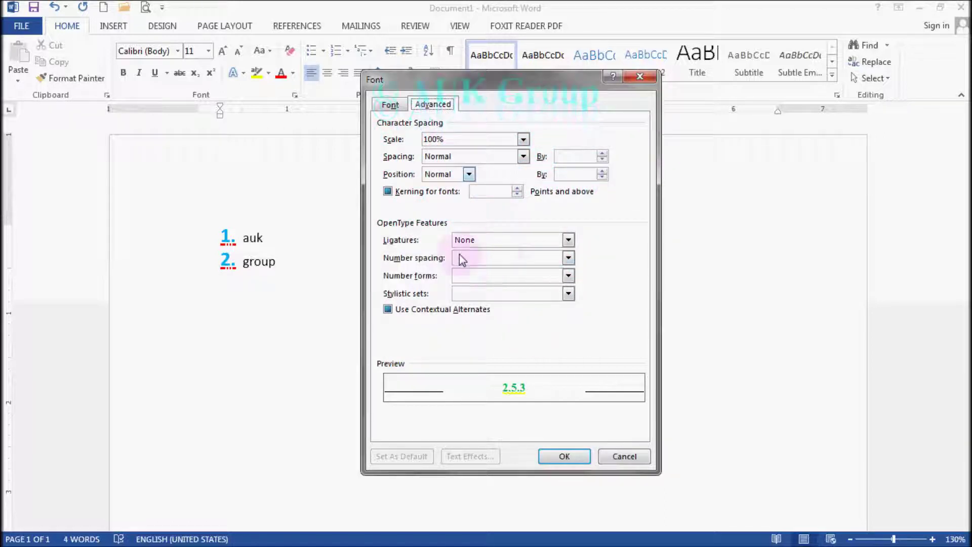
click(390, 107)
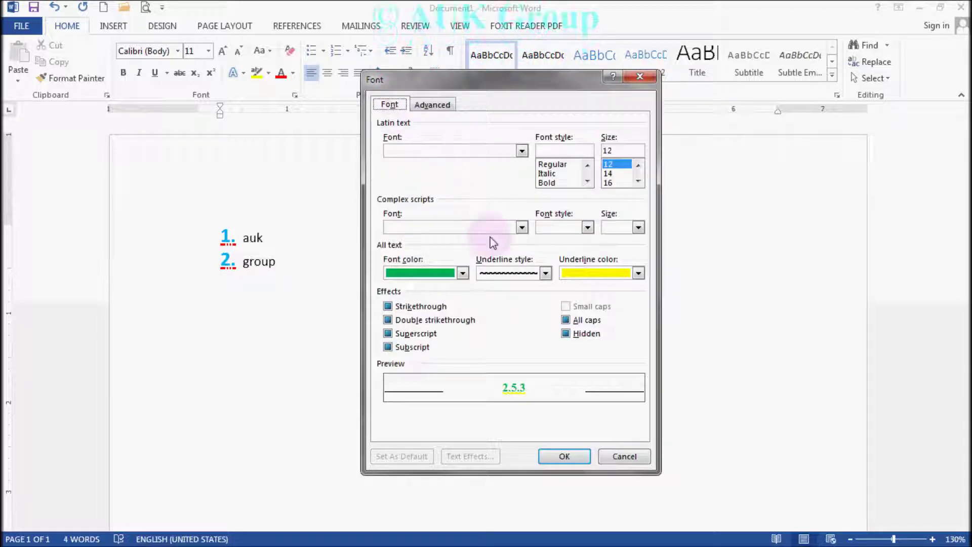
click(554, 183)
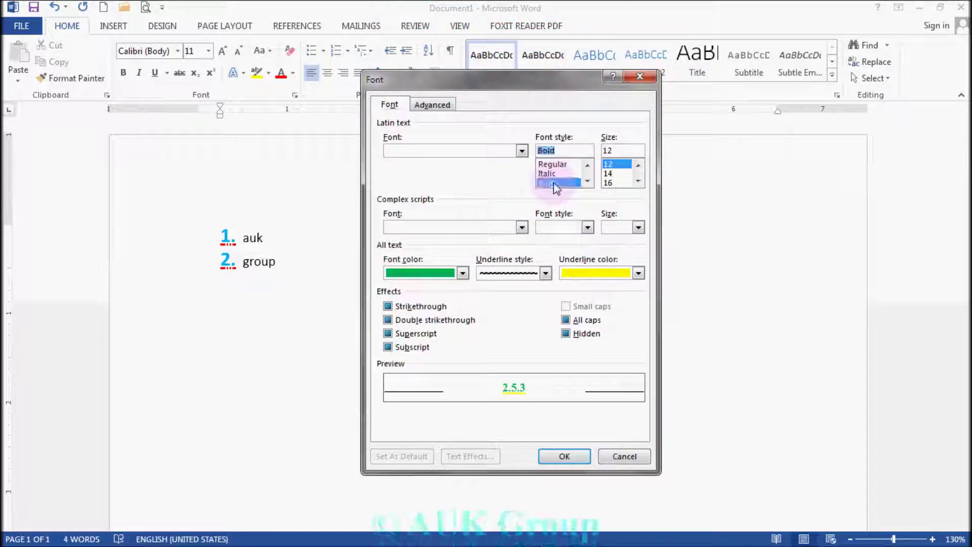
click(564, 456)
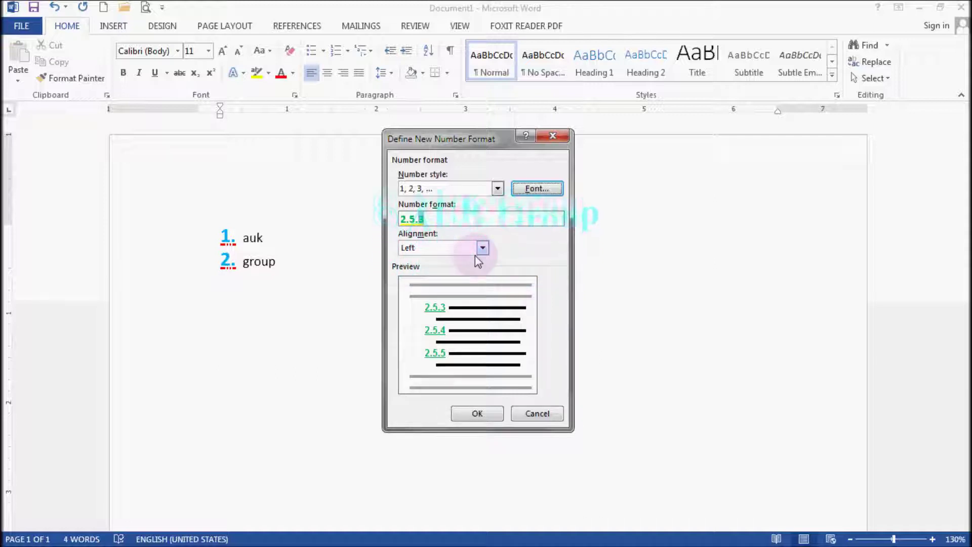
Apply the green 2.5.1 format to the line after 'group' with Right number alignment.
click(487, 418)
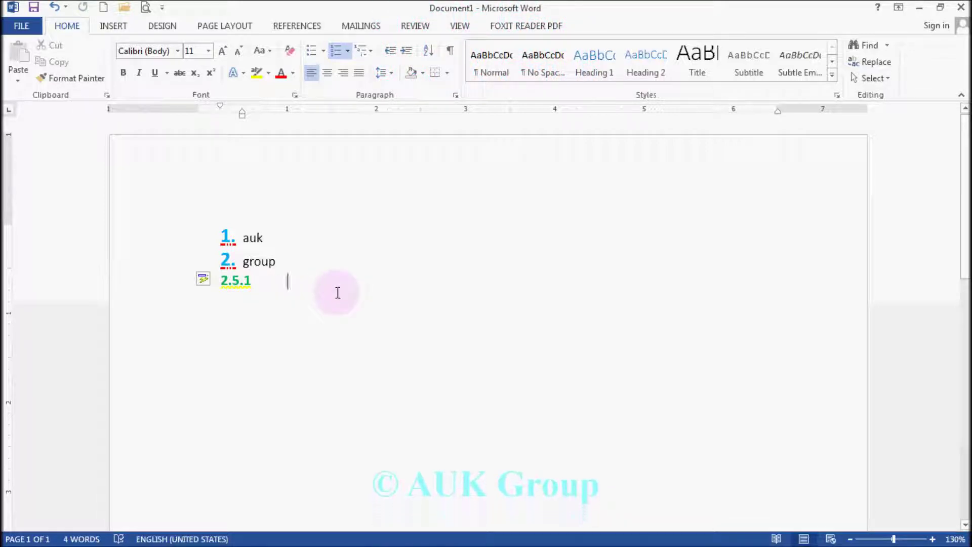
click(349, 51)
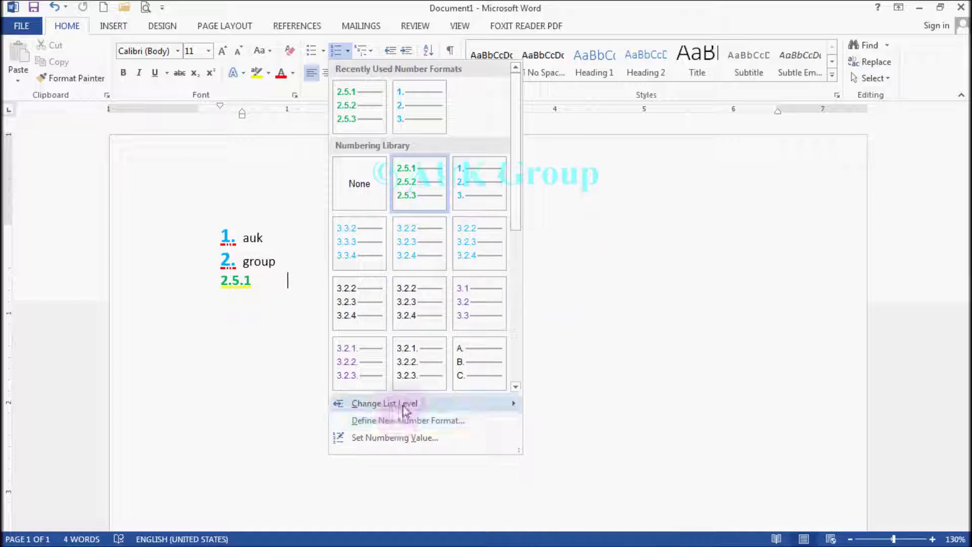
mouse_move(403, 409)
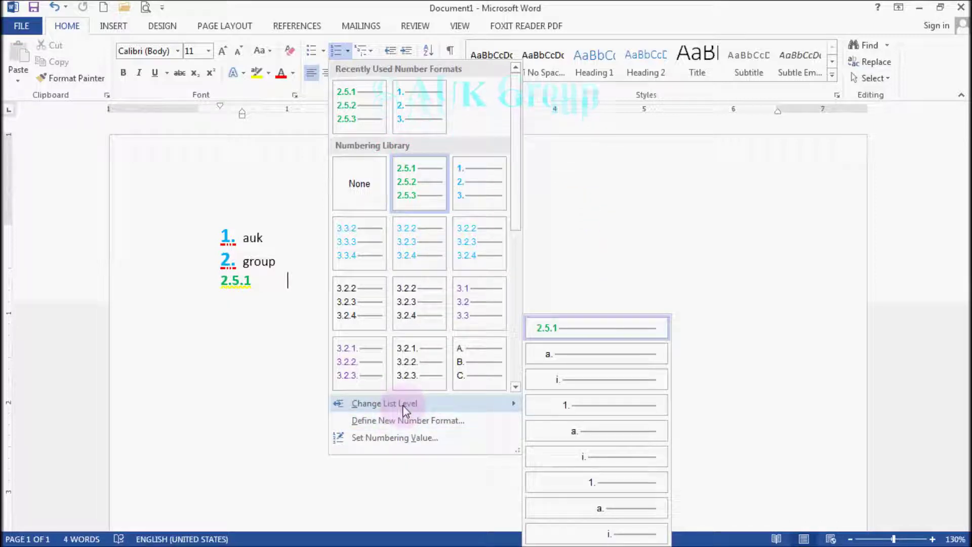
click(397, 423)
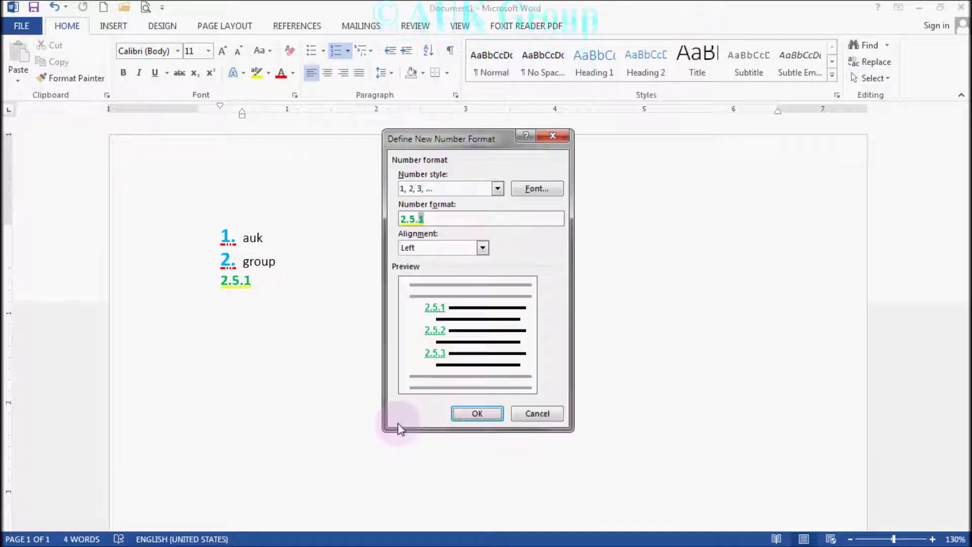
click(483, 247)
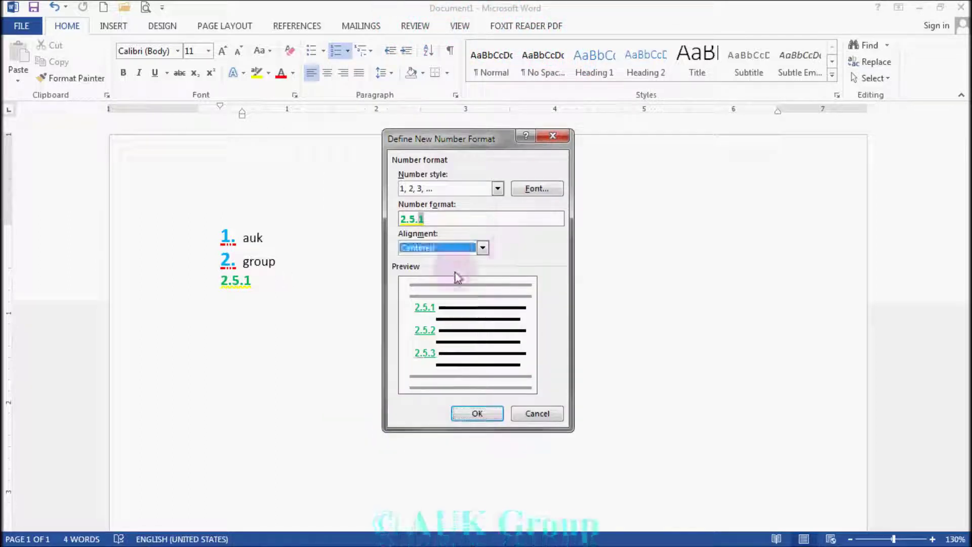
click(456, 267)
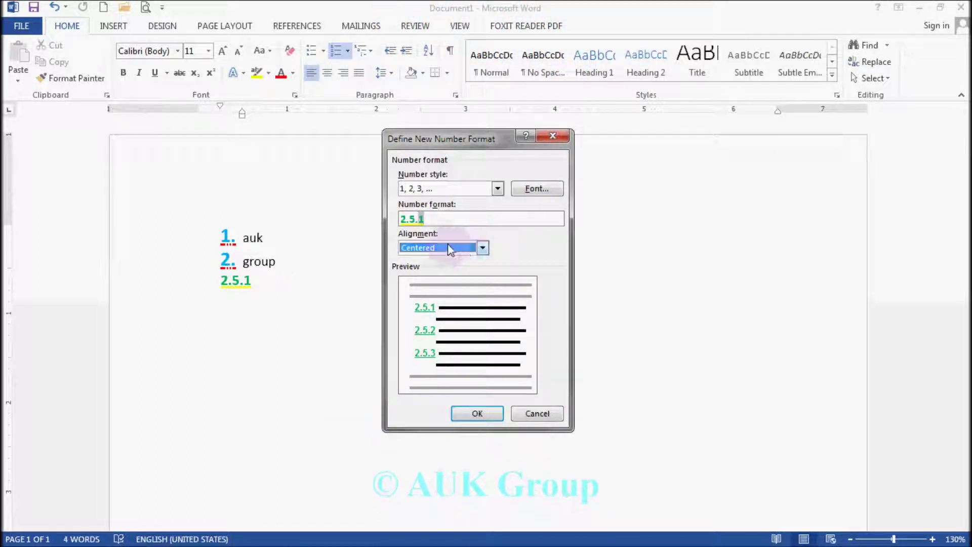
click(483, 248)
click(454, 280)
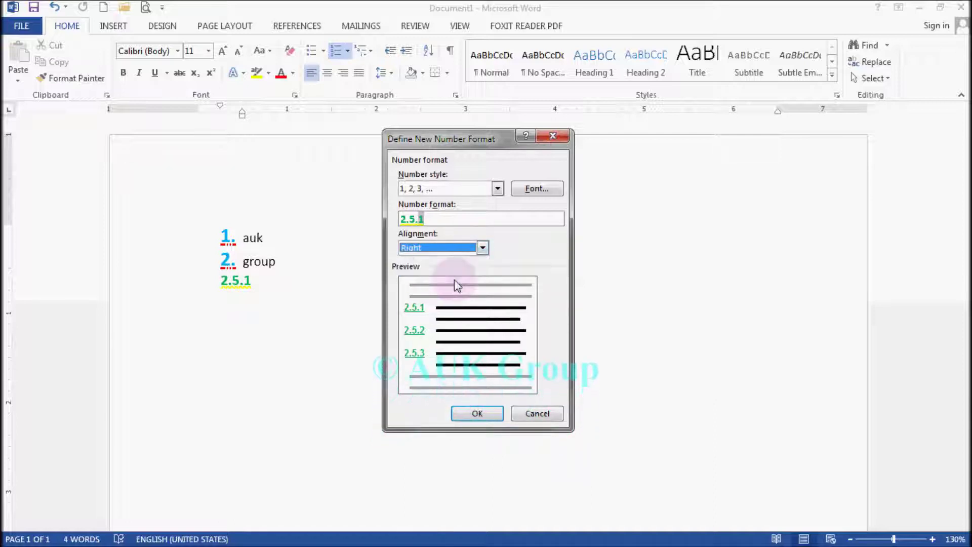
click(477, 412)
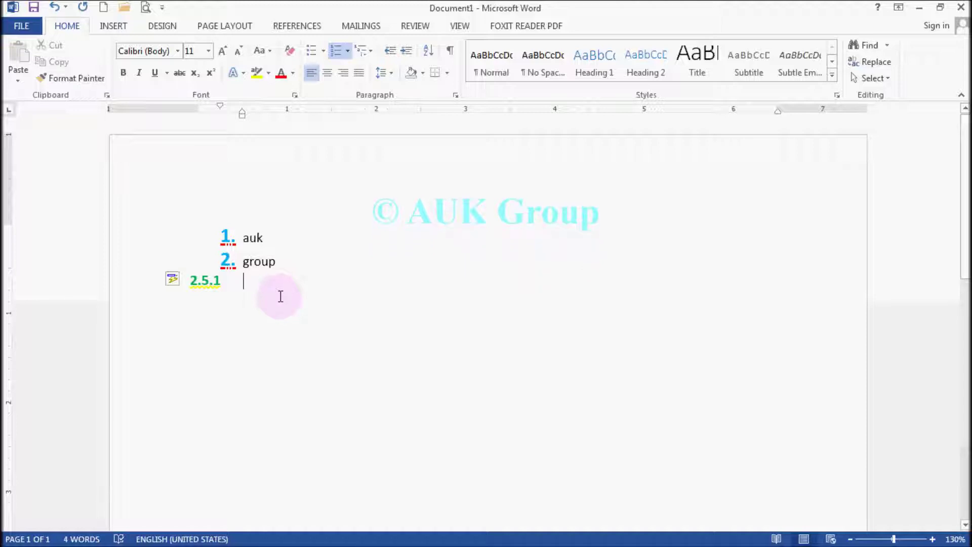
Change the 2.5.x number alignment to Centered.
click(347, 53)
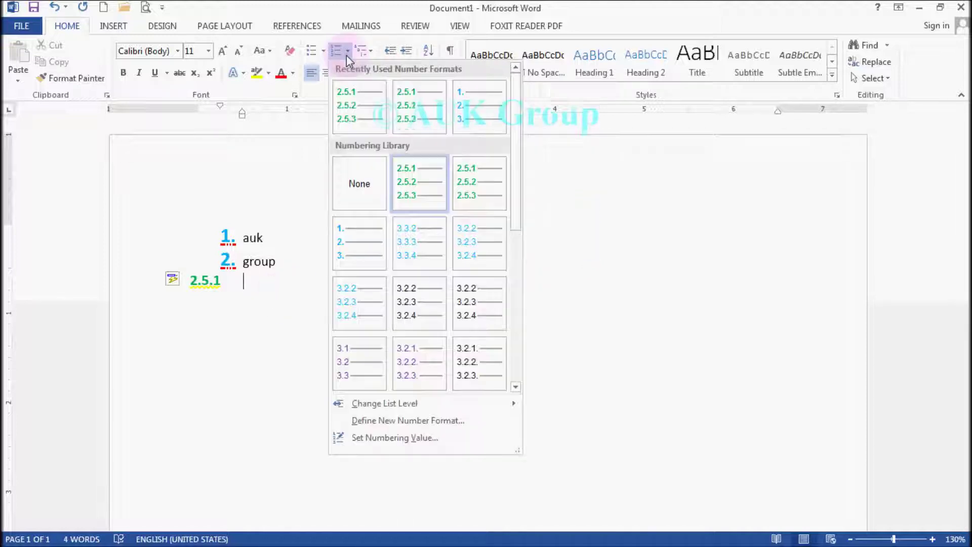
click(397, 421)
click(484, 248)
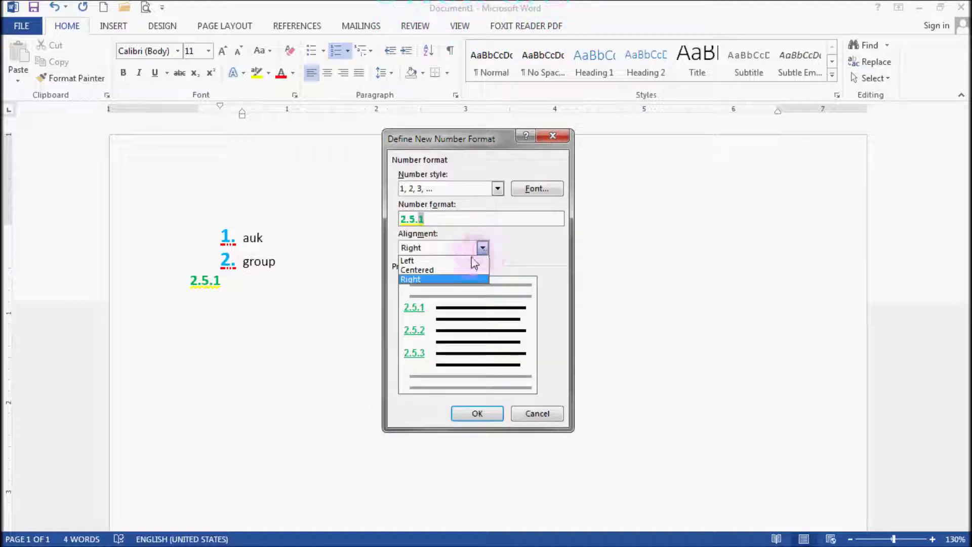
click(461, 270)
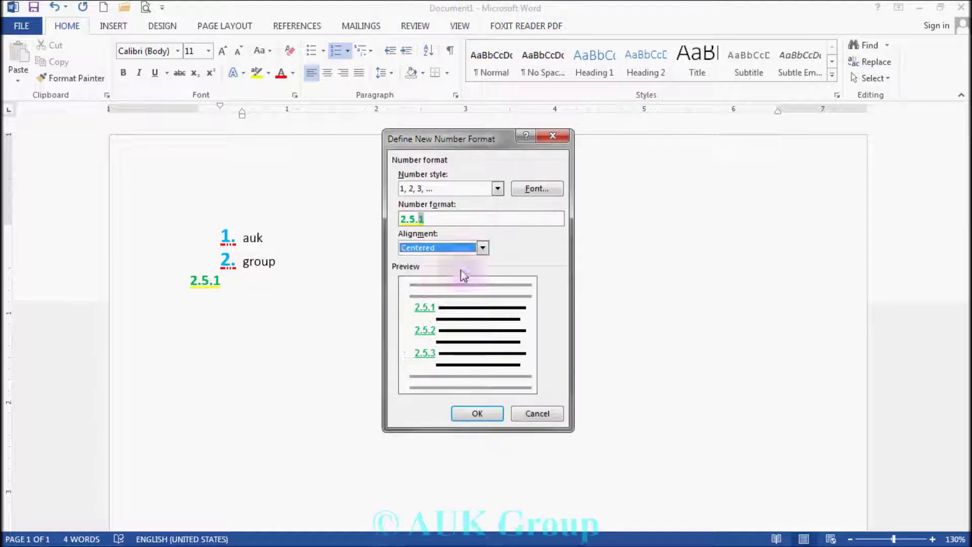
click(478, 413)
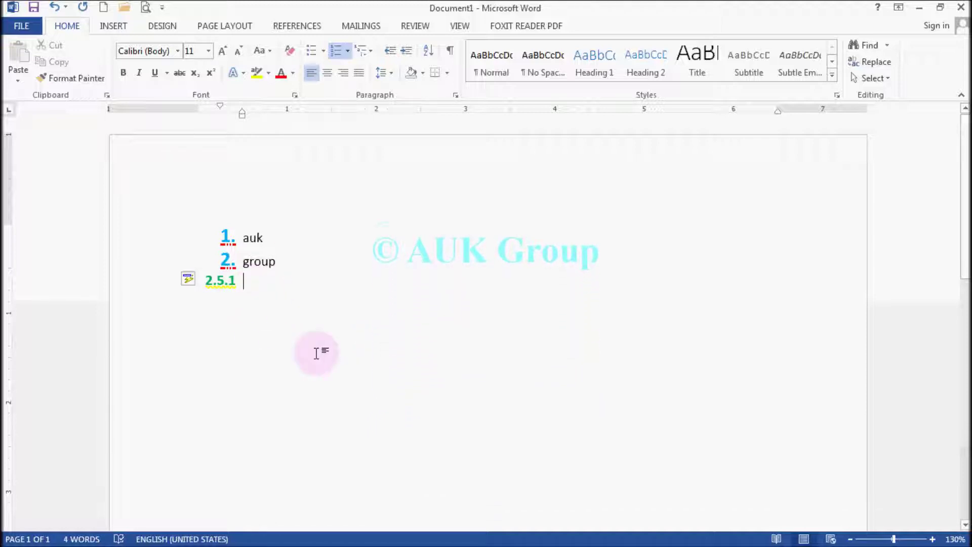
Type list items 'akfda', 'akdfa' and 'dkfa', ending on an empty 2.5.7 line.
text(akfda)
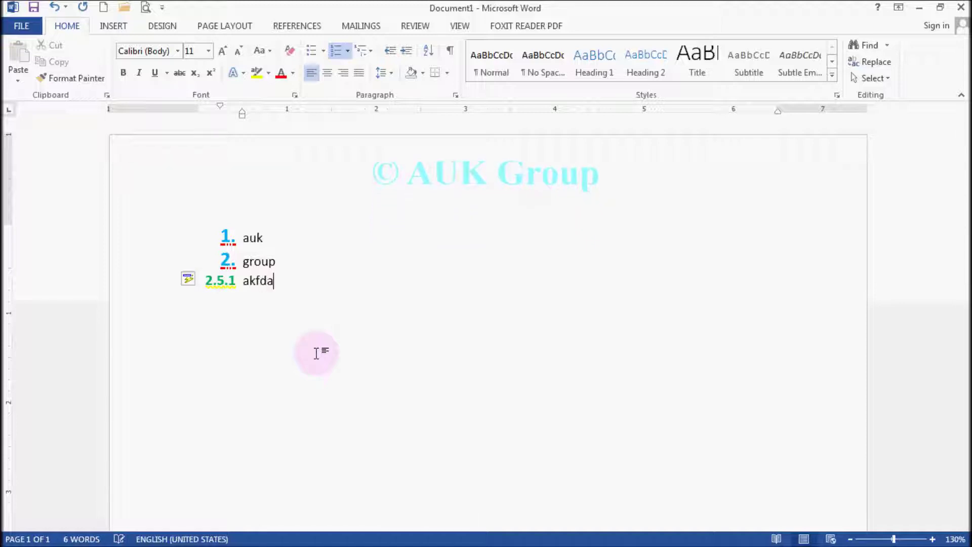
key(Return)
text(akdfa)
key(Return)
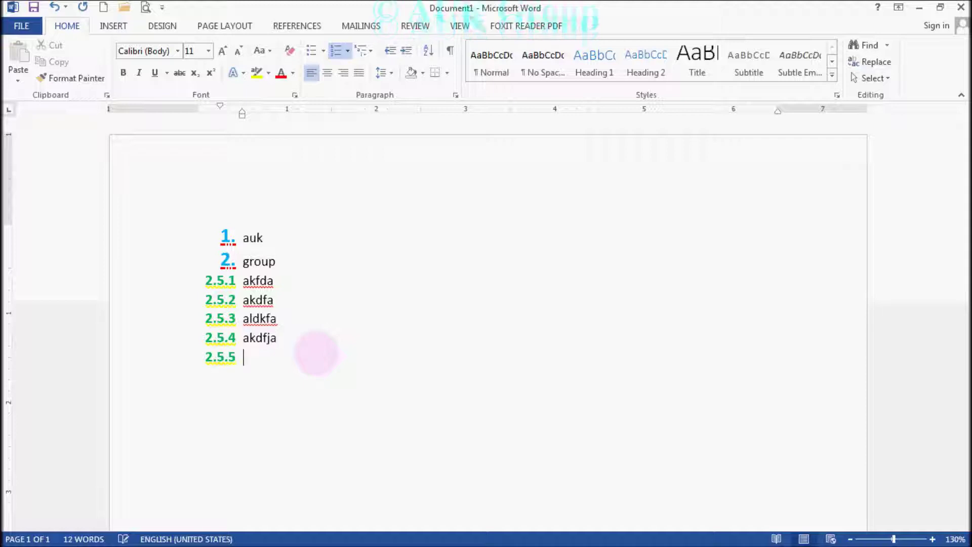
text(dkfa)
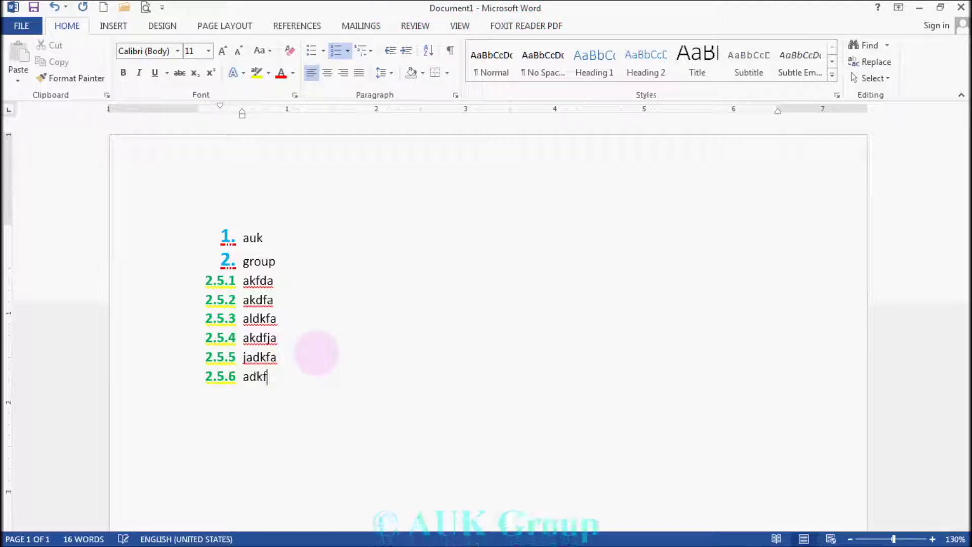
key(Return)
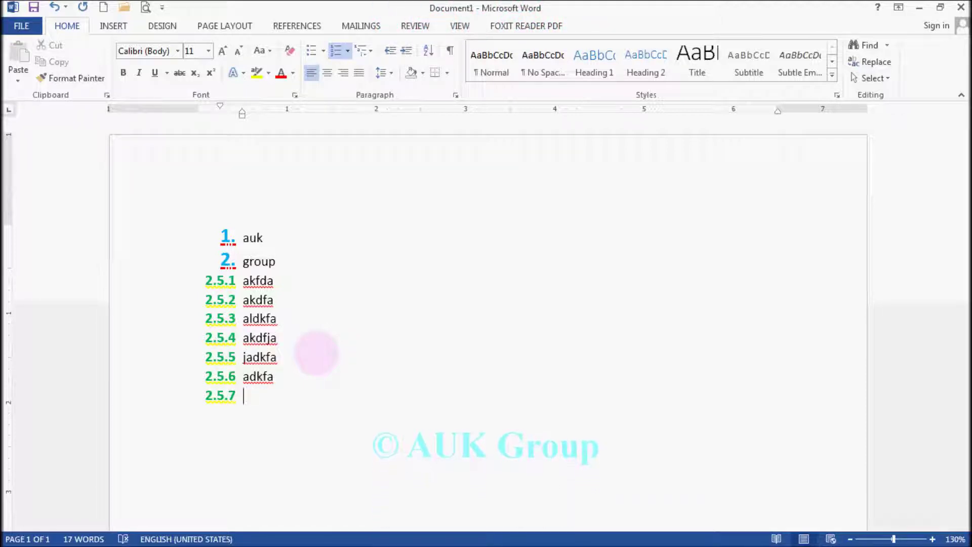
Start a new list at value 5 for the empty last line so it shows 2.5.5.
click(347, 51)
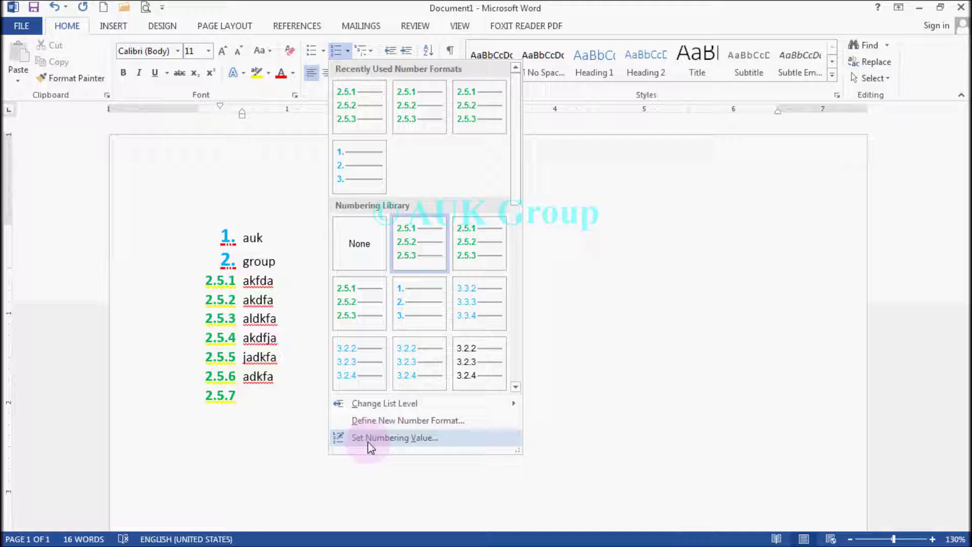
click(406, 442)
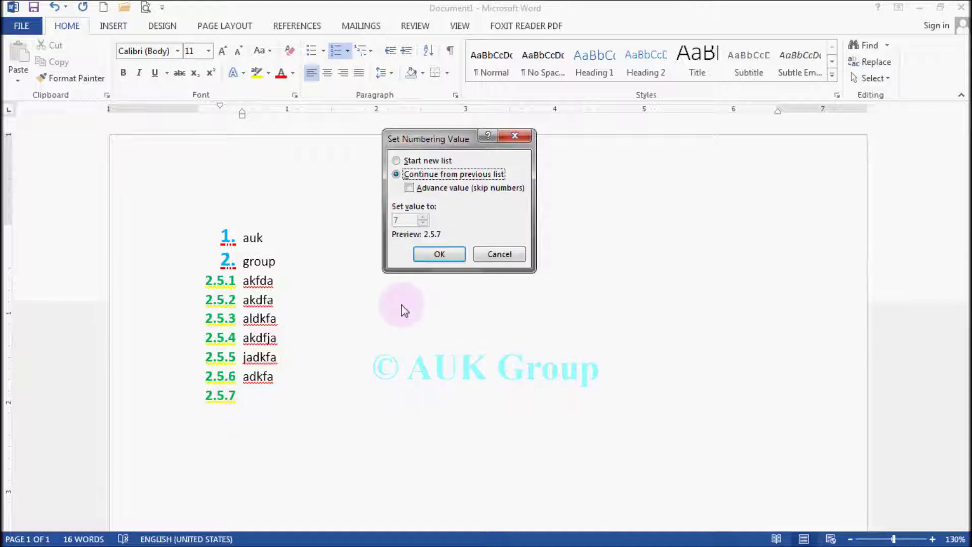
click(410, 188)
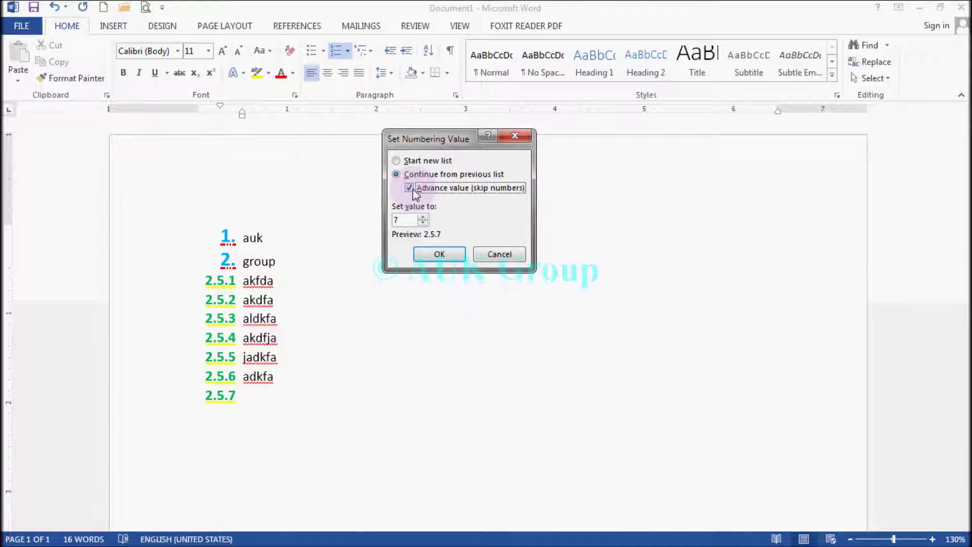
click(396, 161)
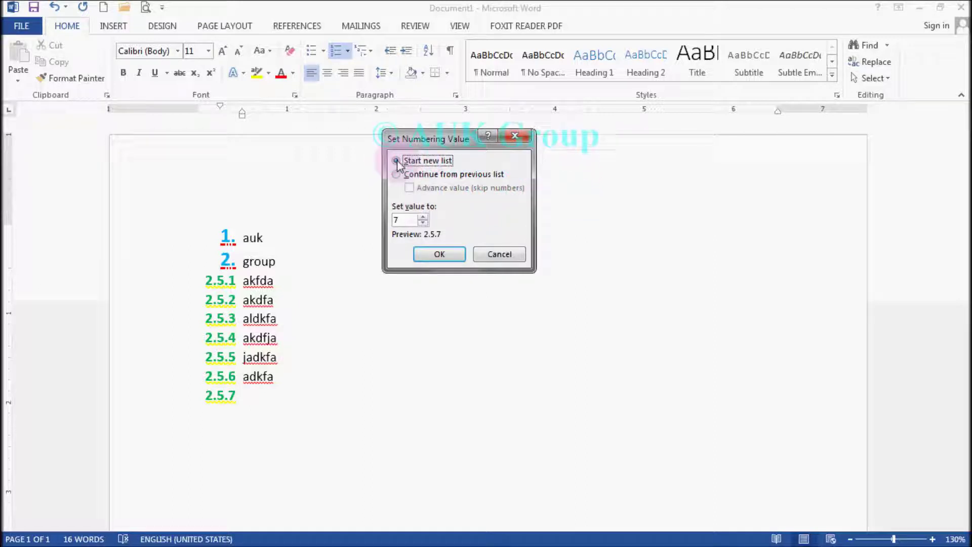
click(415, 219)
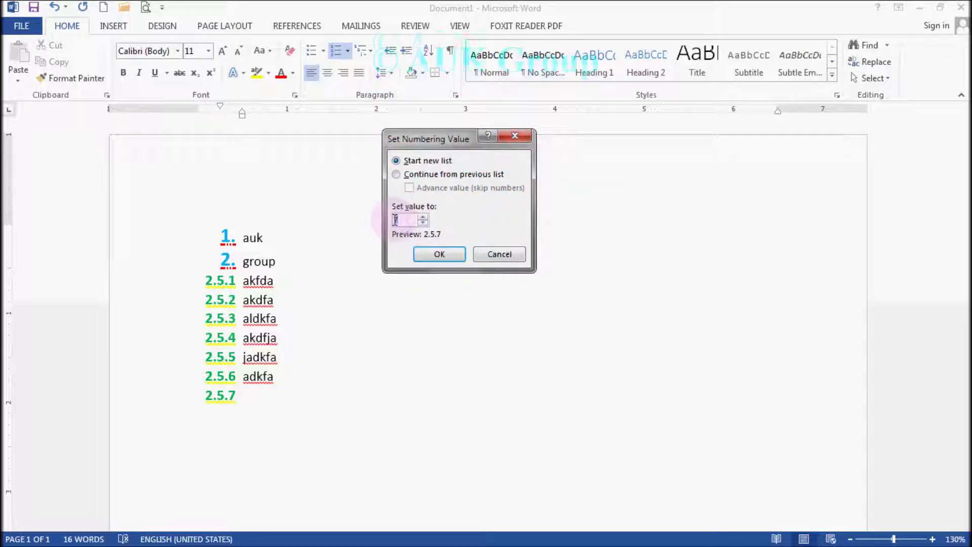
text(5)
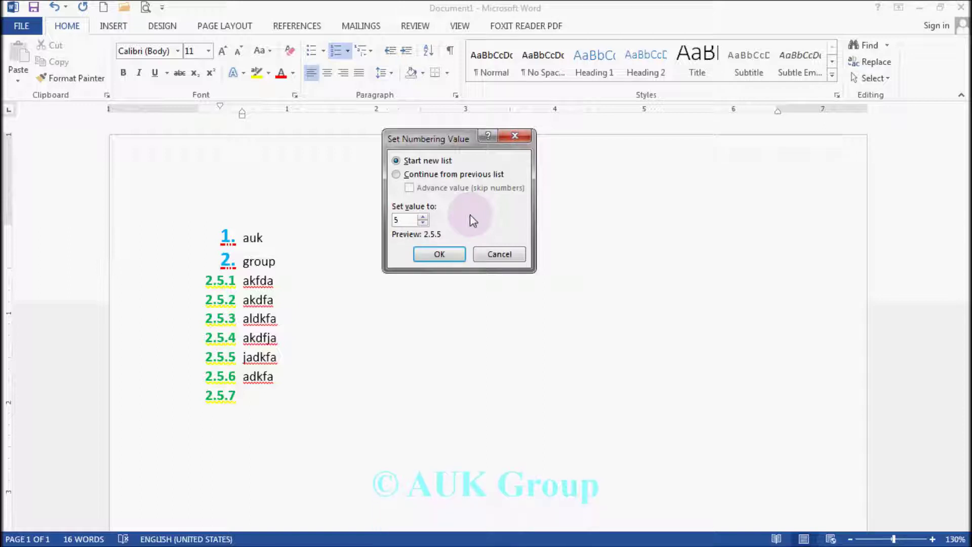
click(440, 252)
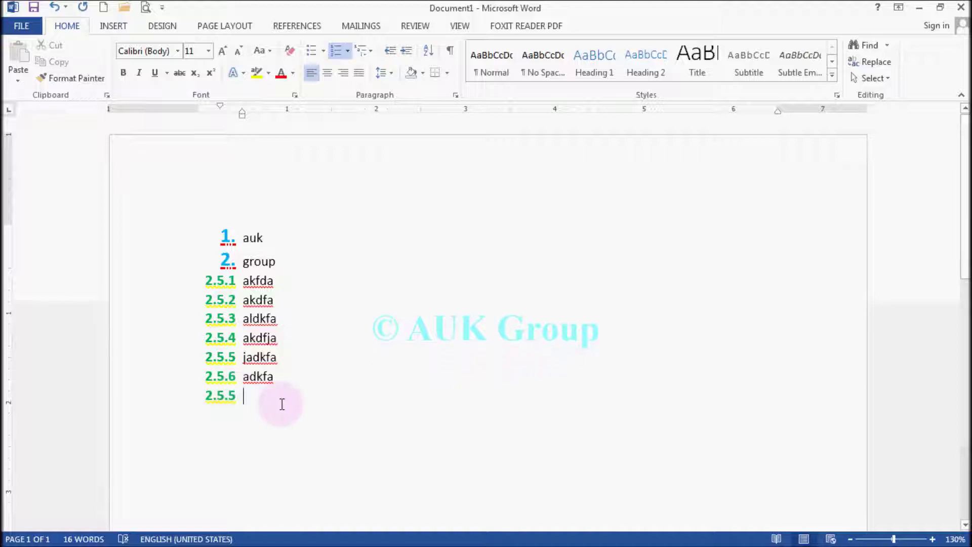
Type list items 'jlakdsf', 'akdfja' and 'akdfa', leaving an empty 2.5.12 line.
text(jlakdsf)
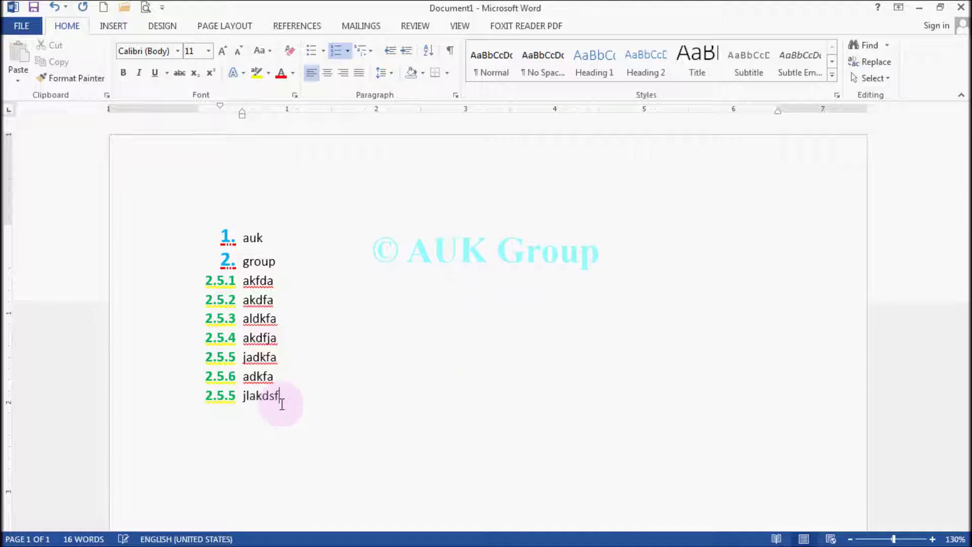
key(Return)
text(akdfja)
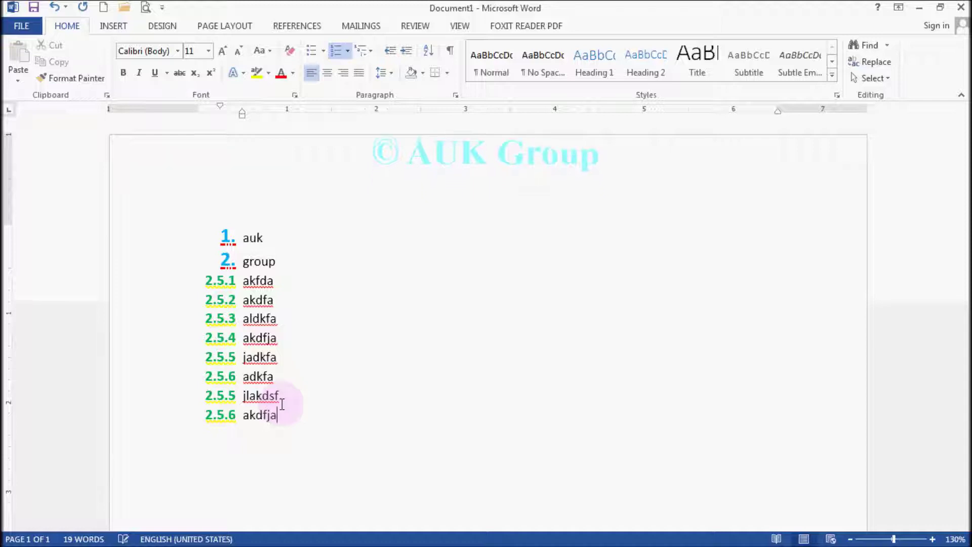
key(Return)
text(akdfa)
key(Return)
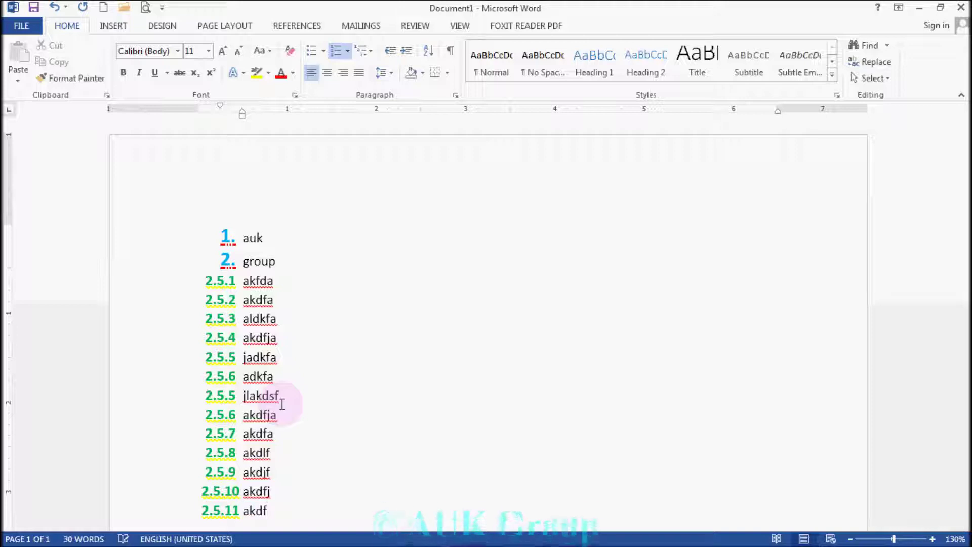
key(Return)
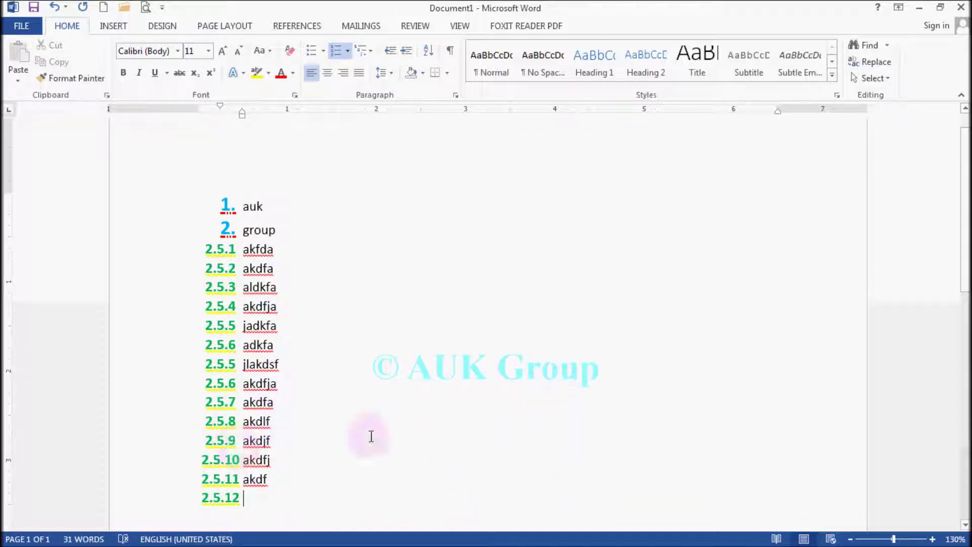
scroll(375, 436, down, 2)
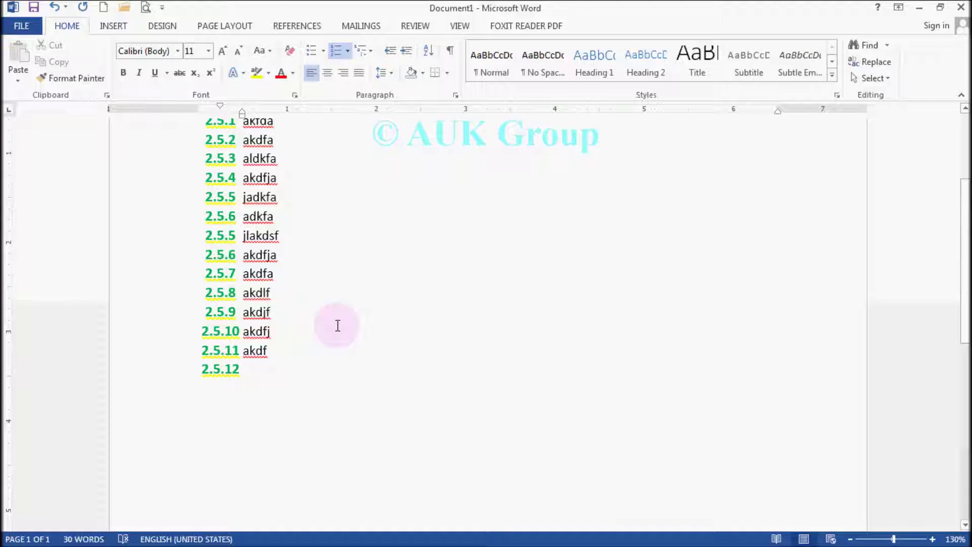
Demote the empty last item to the indented 'a.' list level.
click(348, 52)
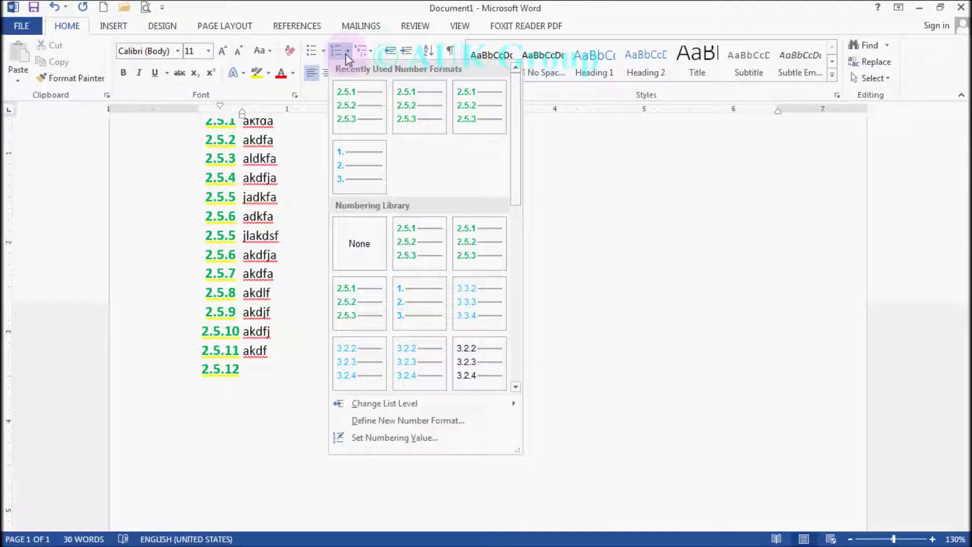
mouse_move(370, 408)
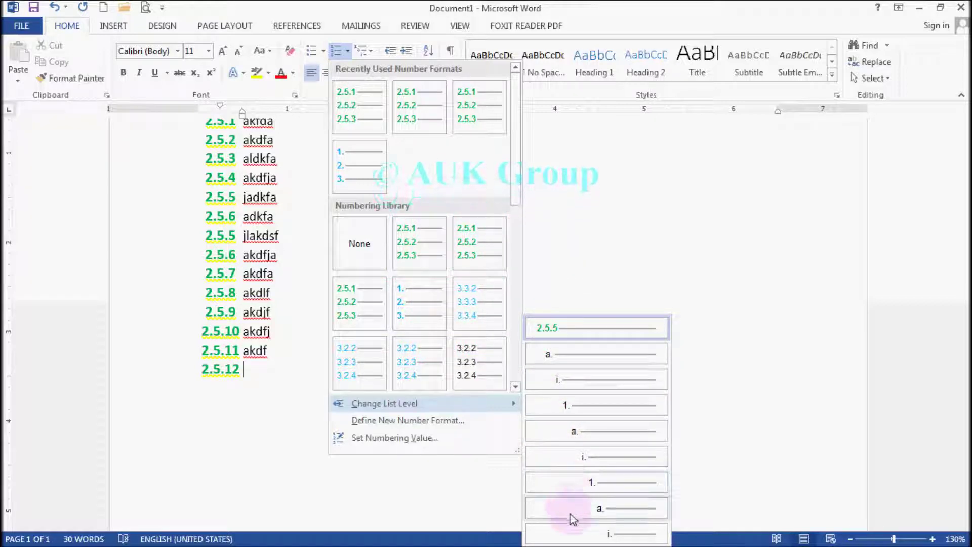
click(568, 362)
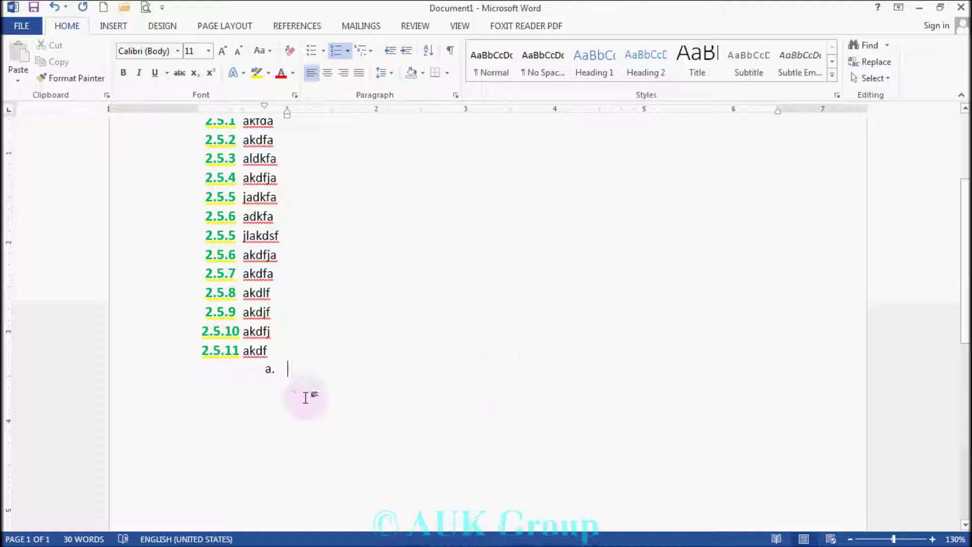
Bring up Define New Number Format for the 'a.' level.
click(349, 52)
mouse_move(476, 409)
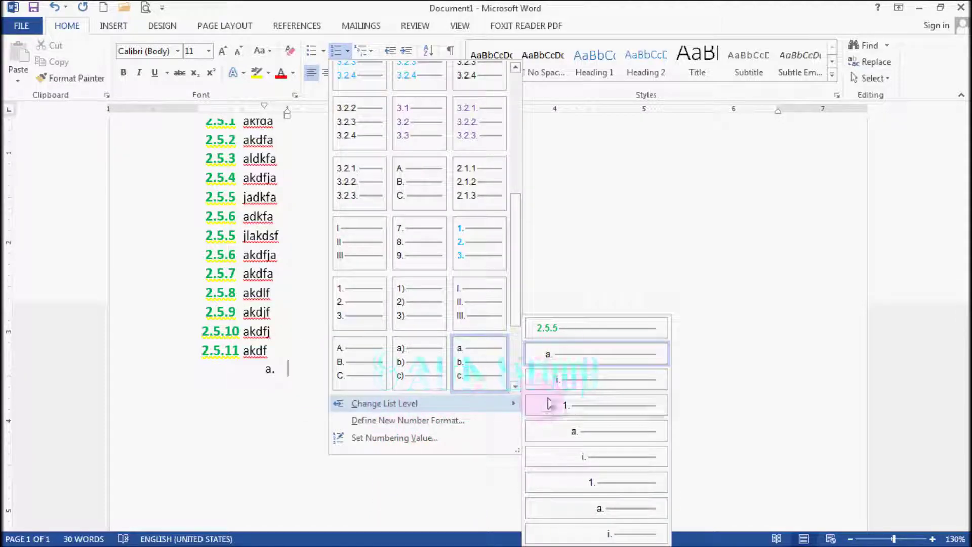
click(408, 422)
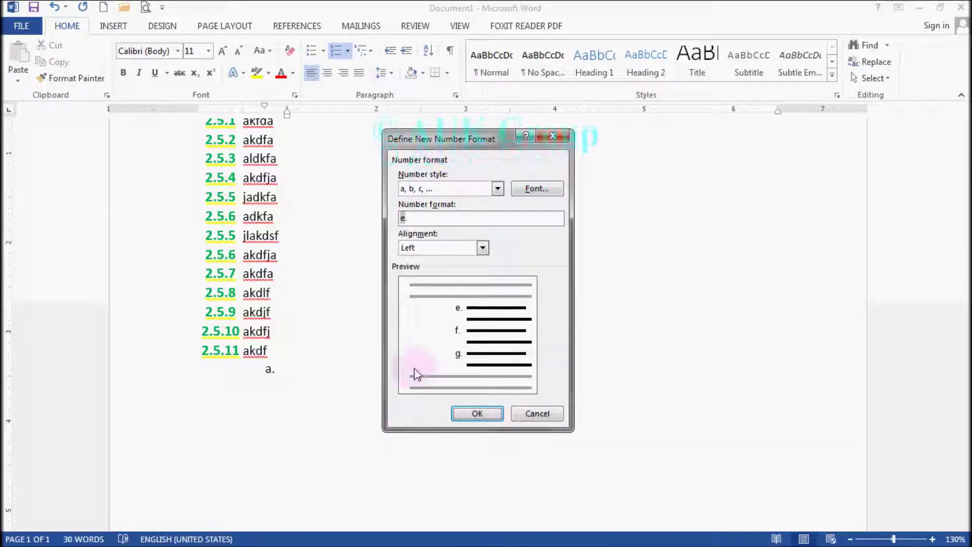
Switch the number style to I, II, III with a bold light-blue number font.
click(498, 190)
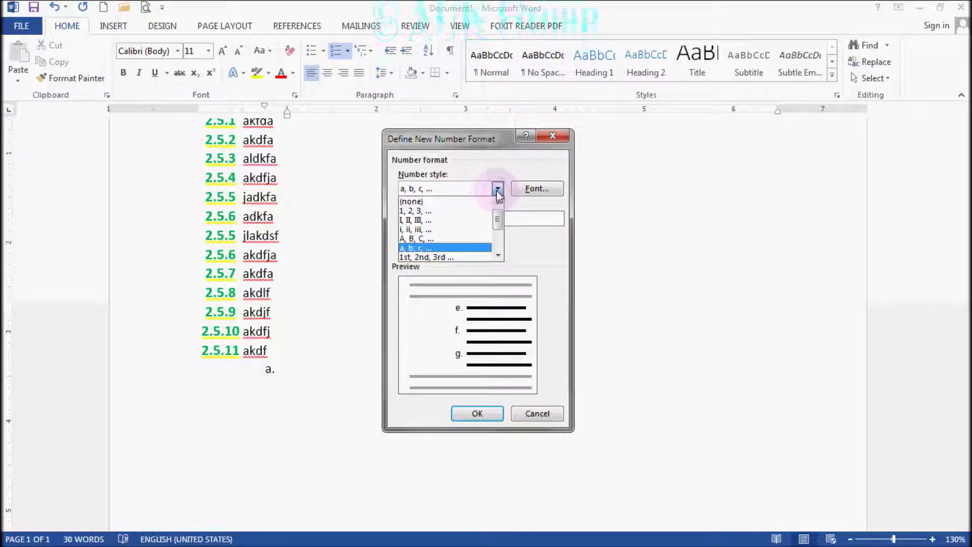
click(468, 220)
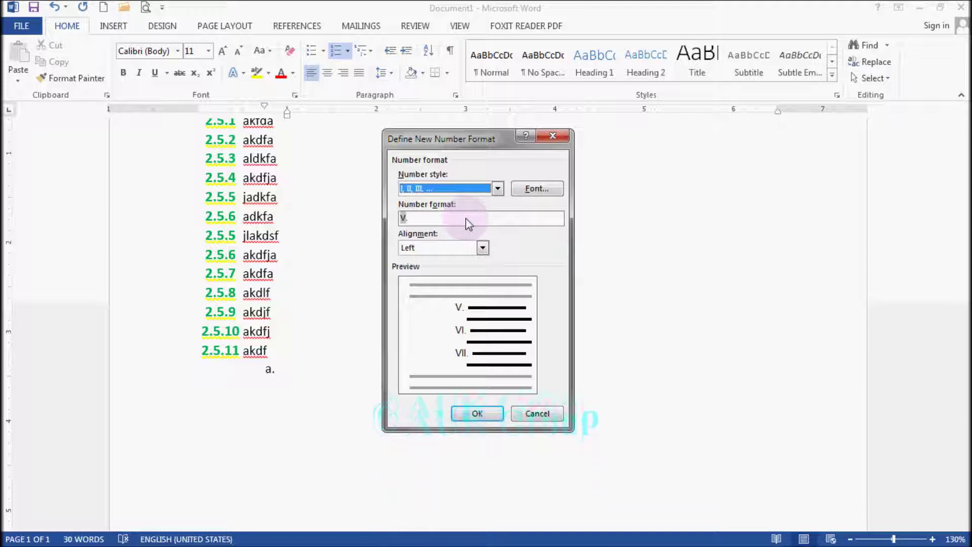
click(537, 190)
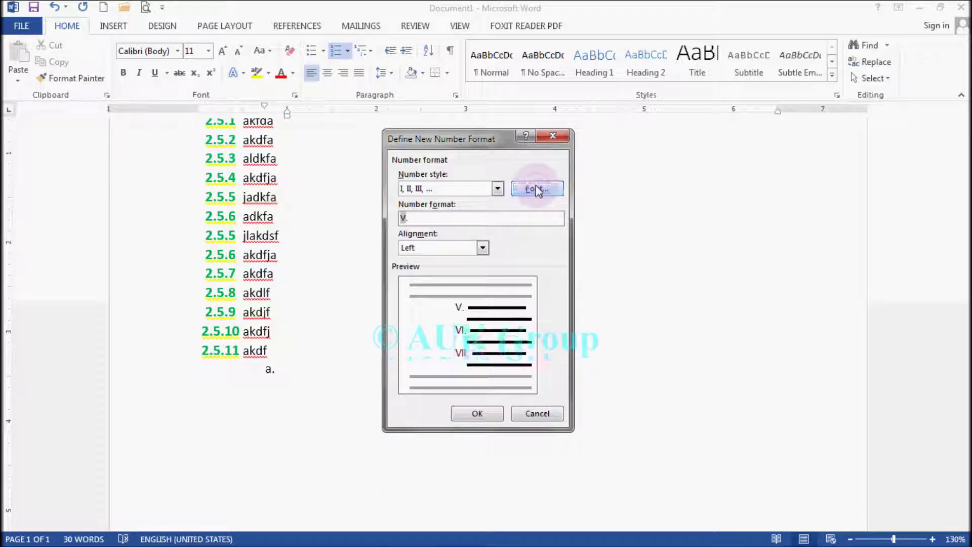
click(462, 274)
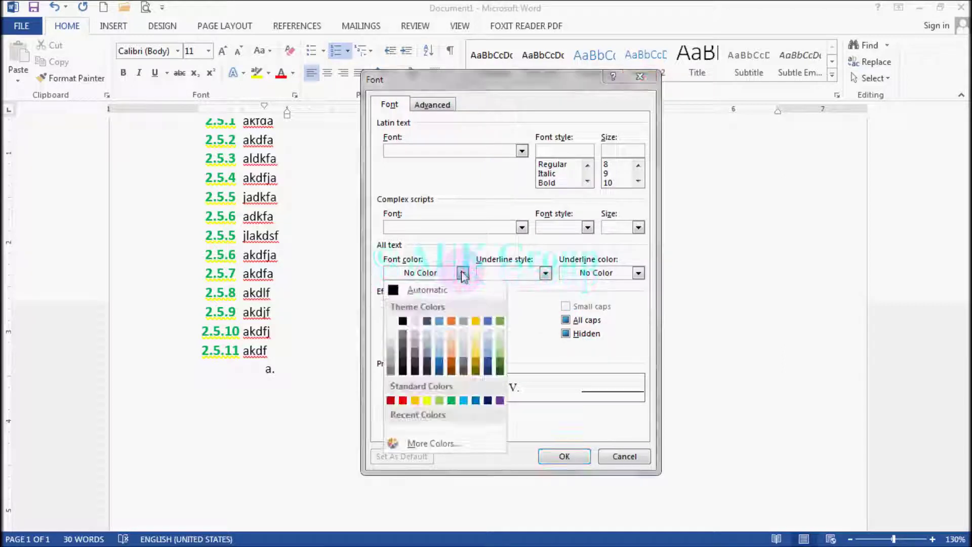
click(464, 401)
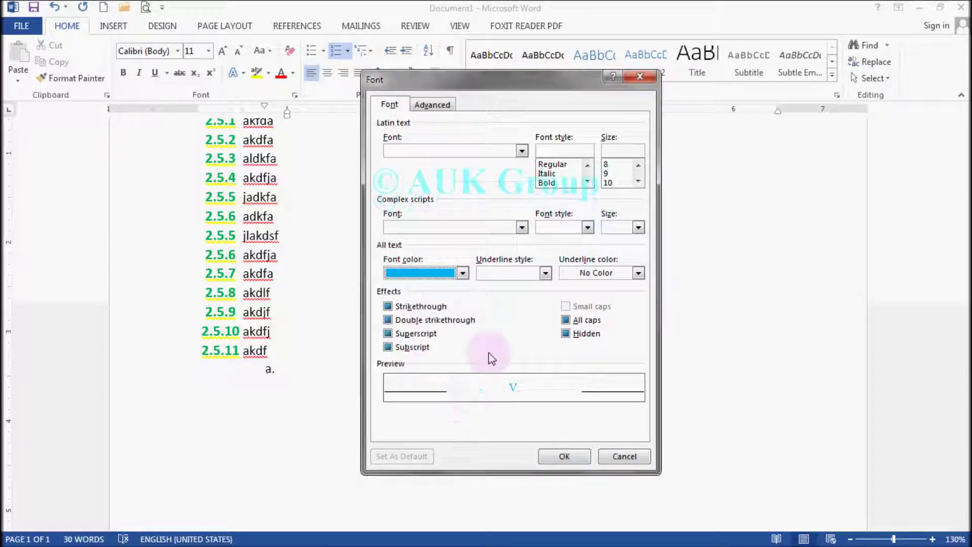
click(560, 183)
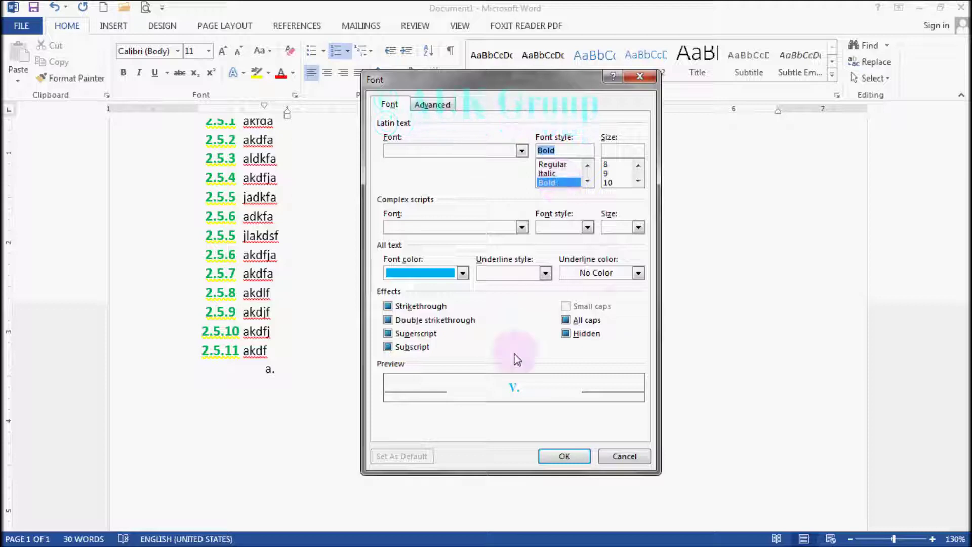
click(566, 458)
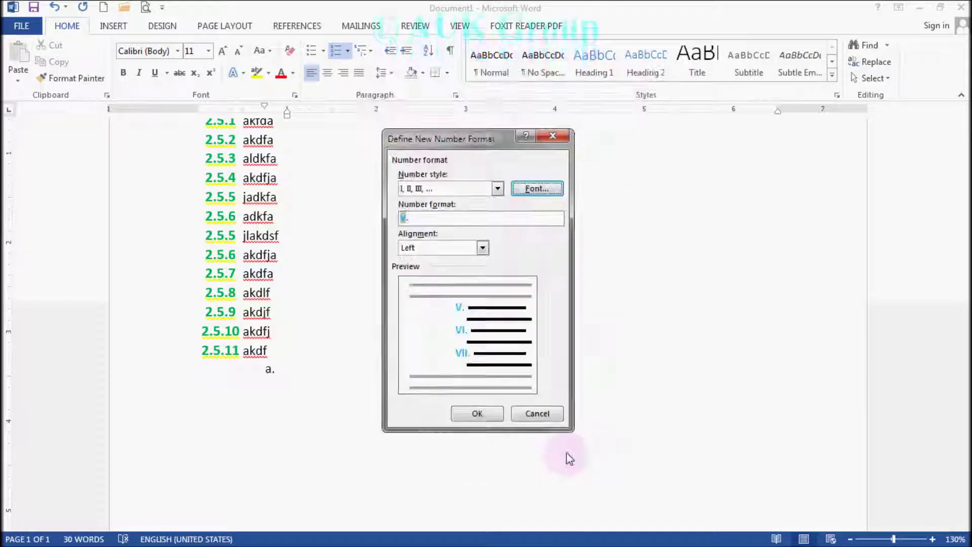
Set the Roman number alignment to Left and apply the new format.
click(483, 248)
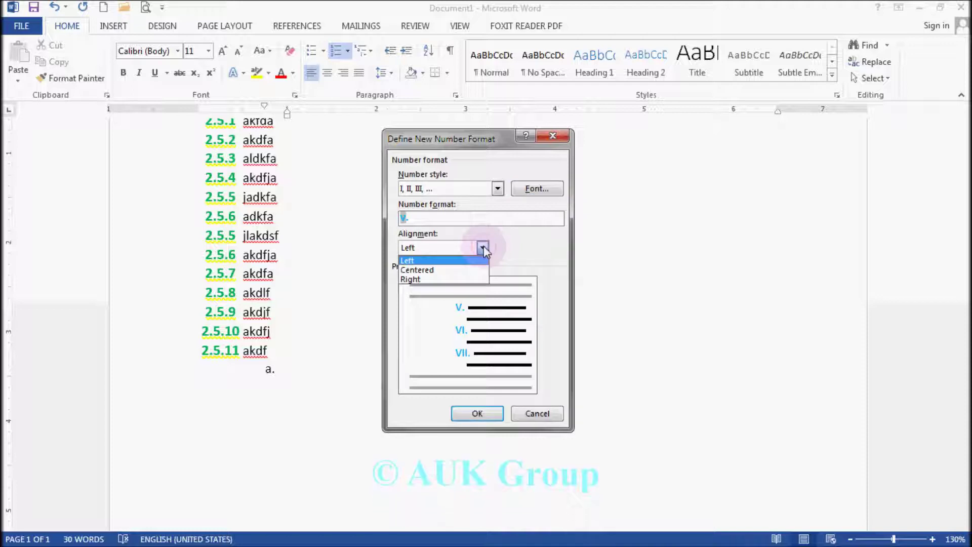
click(455, 279)
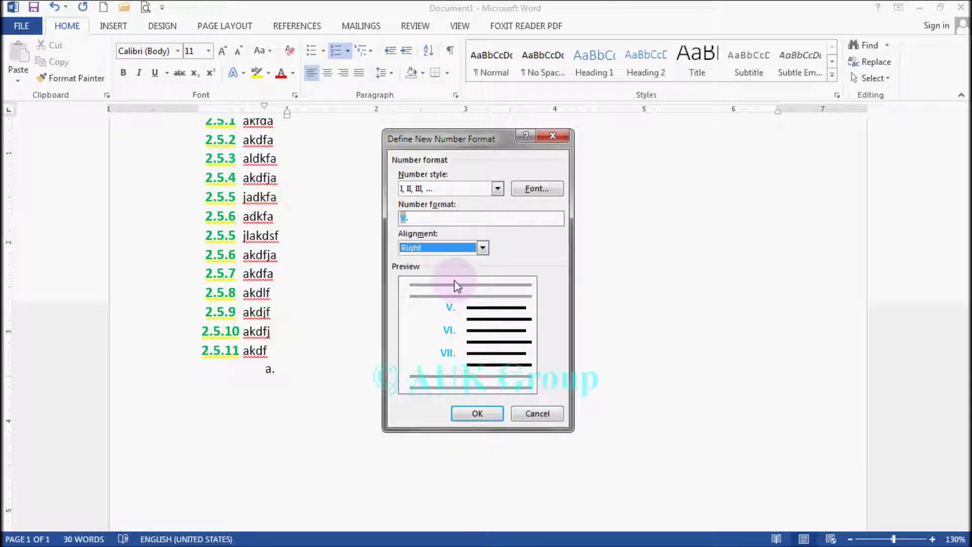
click(483, 248)
click(476, 260)
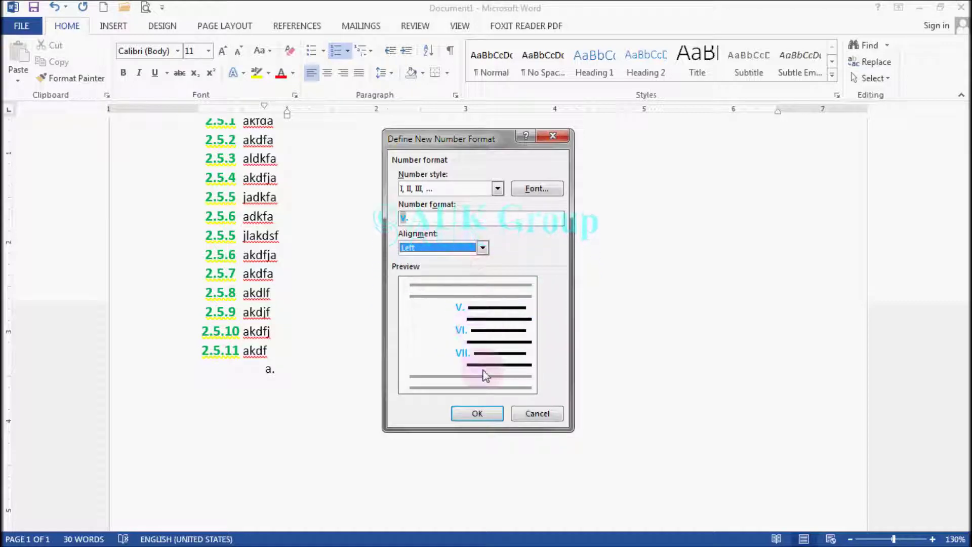
click(476, 413)
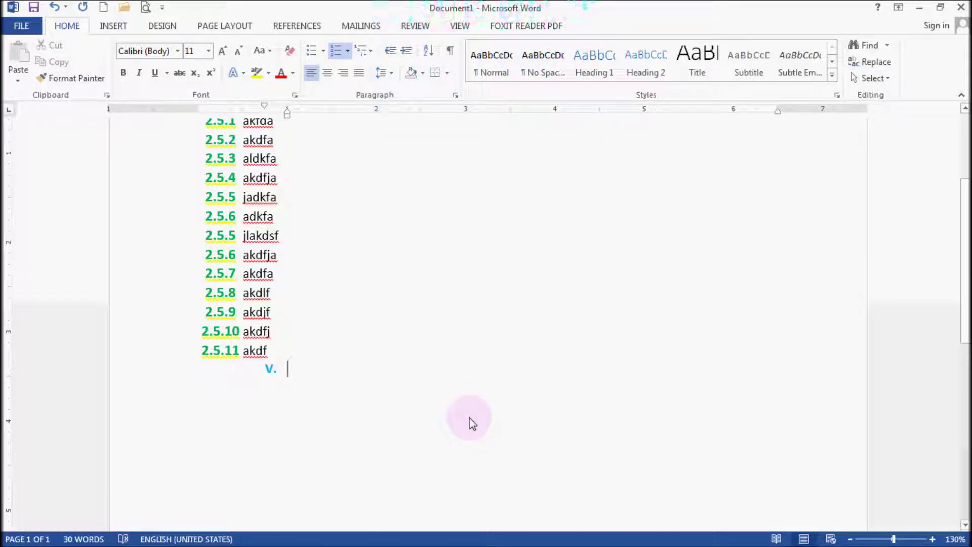
Set the blue Roman list's numbering value to I so the item reads I. instead of V.
click(348, 53)
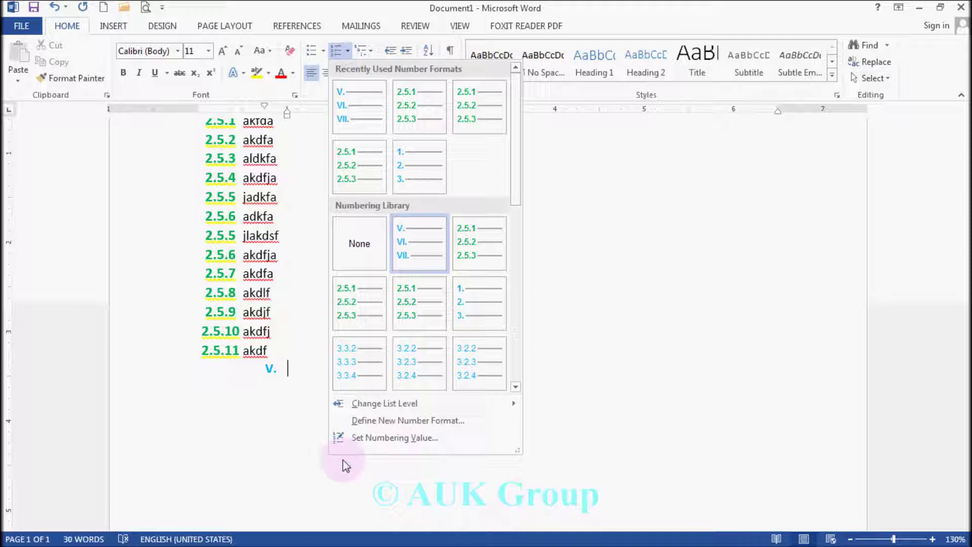
click(371, 439)
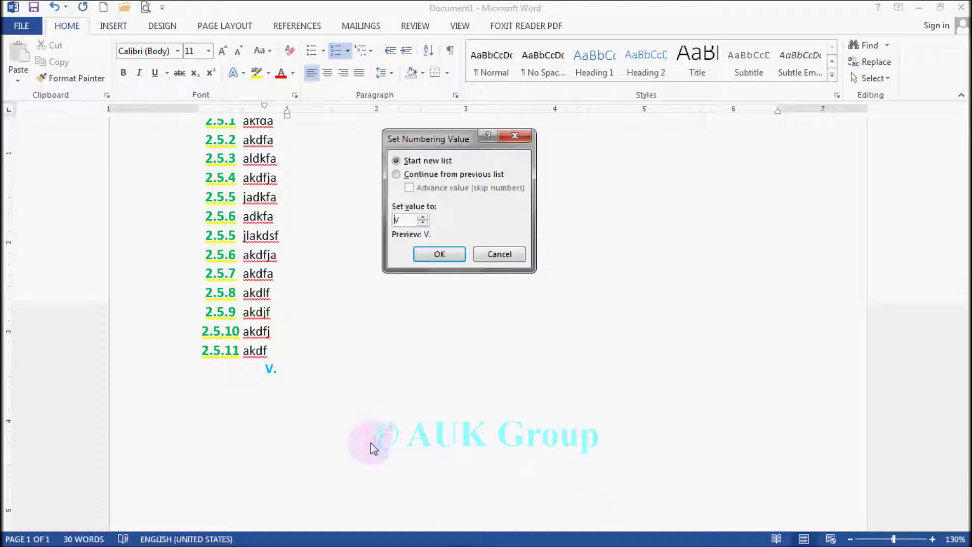
click(422, 223)
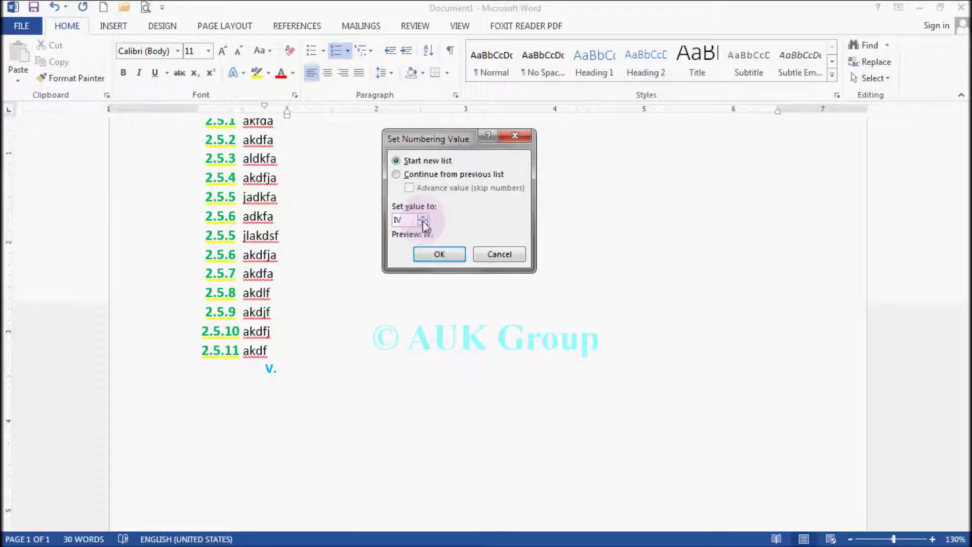
click(424, 216)
click(424, 216)
click(423, 216)
click(423, 216)
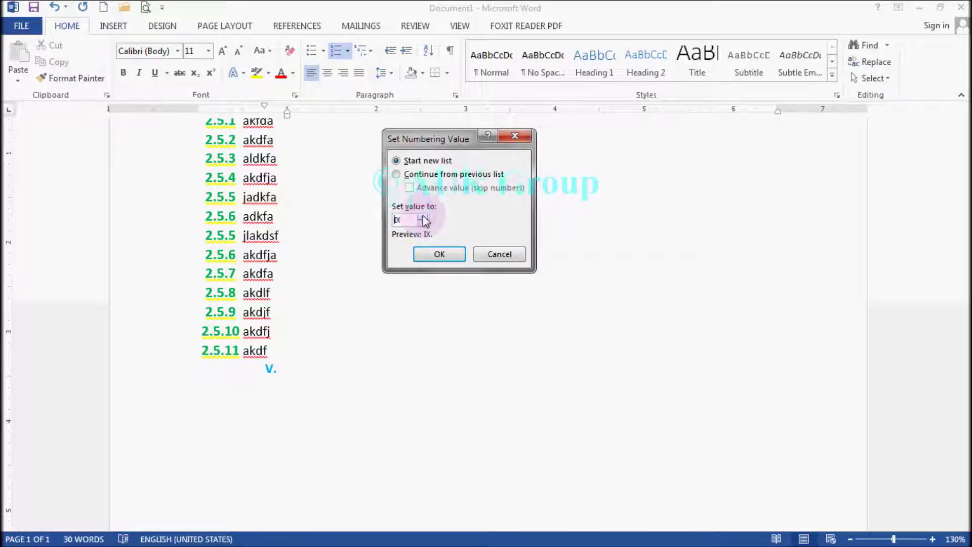
click(423, 223)
click(424, 223)
click(423, 223)
click(424, 223)
click(423, 223)
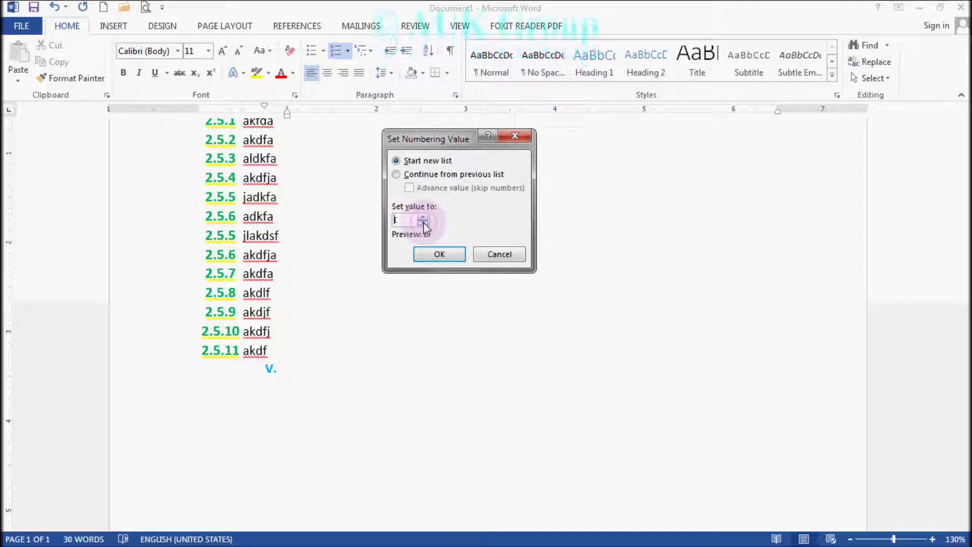
click(439, 255)
click(377, 357)
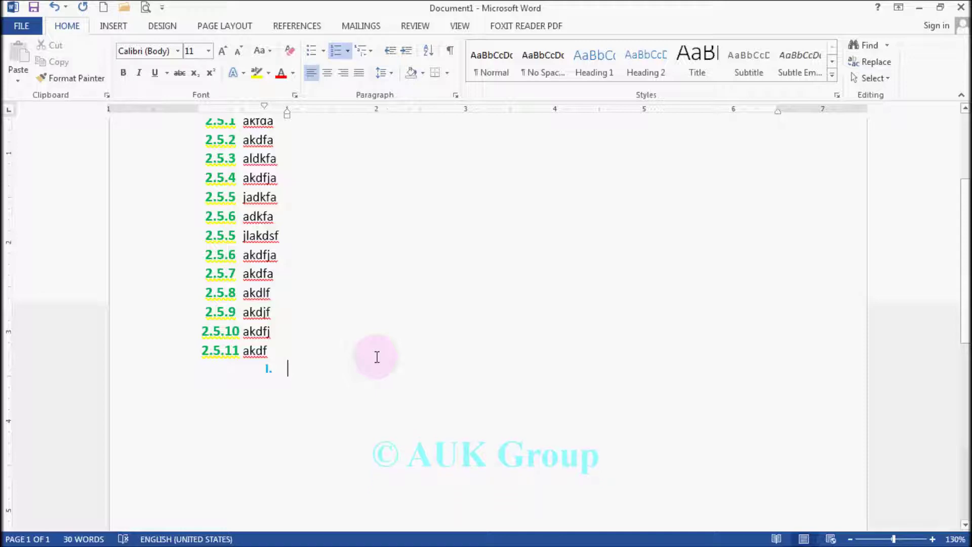
Type Roman items 'kjadlsf', 'akdfa', 'akdf' and 'asldkf', then start a new line.
text(kjadlsf)
key(Return)
text(akdfa)
key(Return)
text(akdf)
key(Return)
text(asldkf)
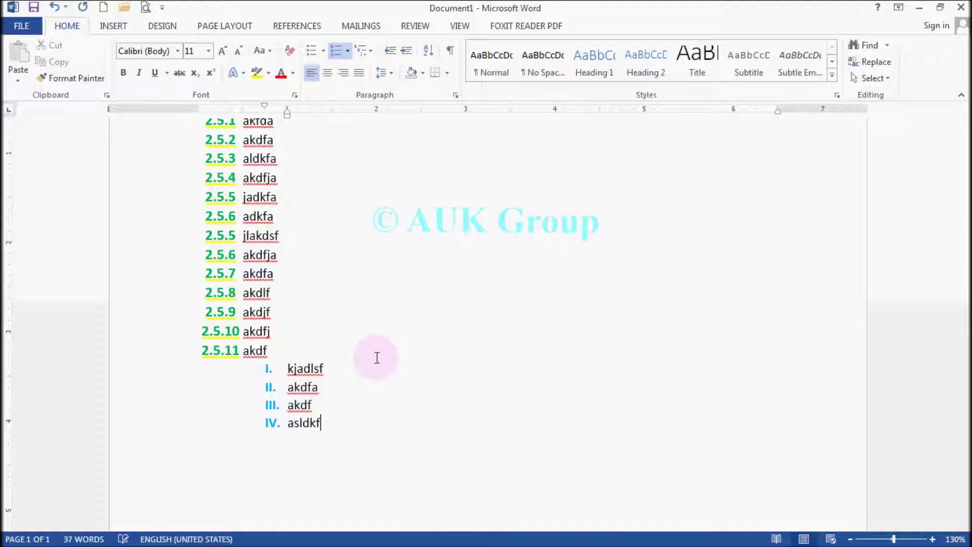
key(Return)
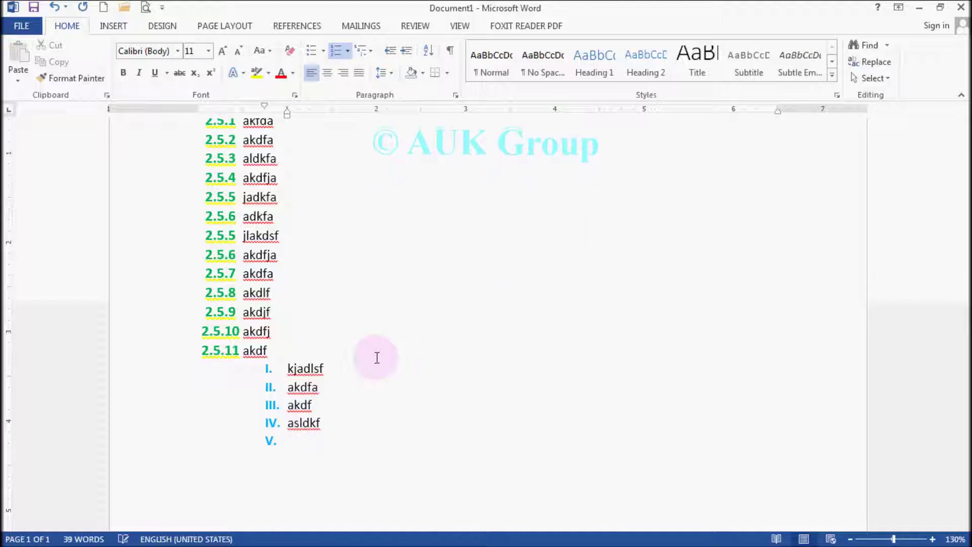
Demote the new empty line one level to the indented i. list level.
click(347, 51)
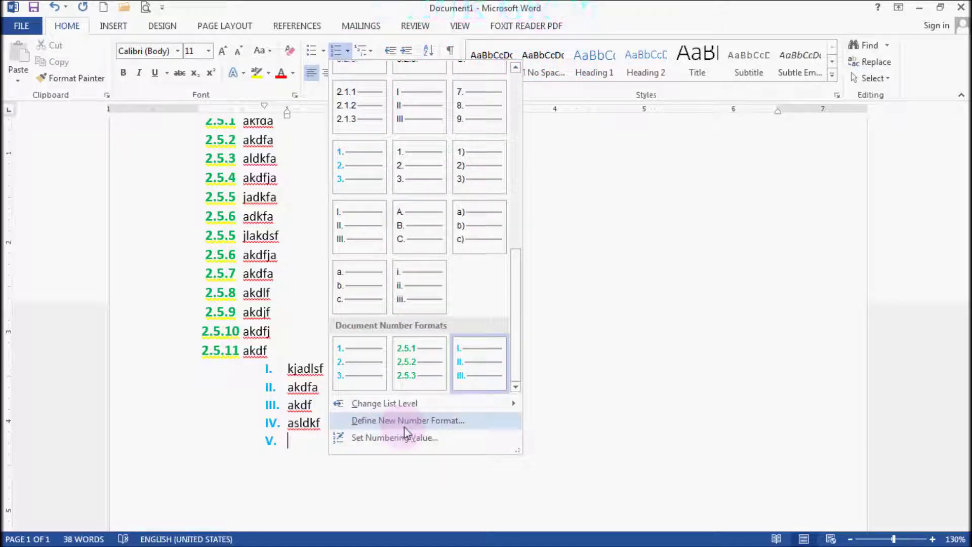
mouse_move(405, 410)
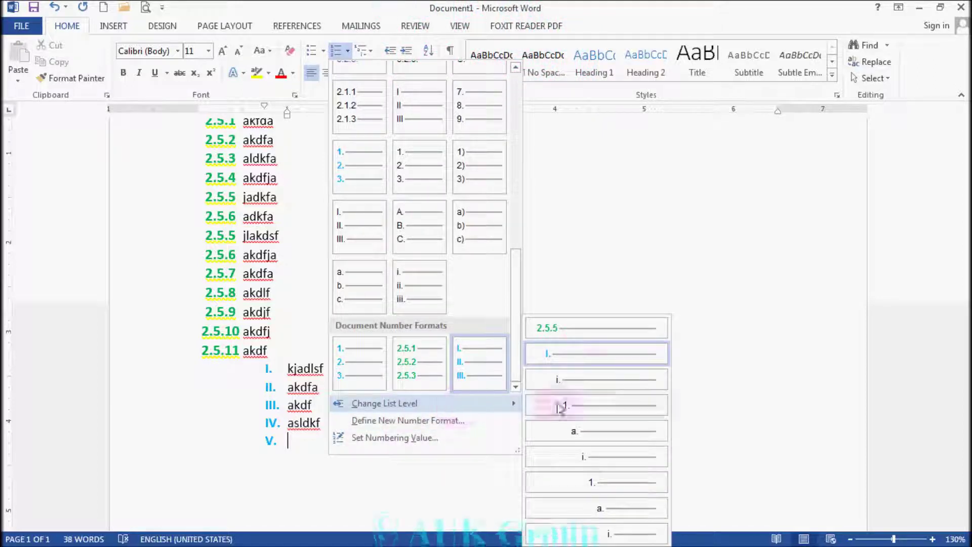
click(596, 380)
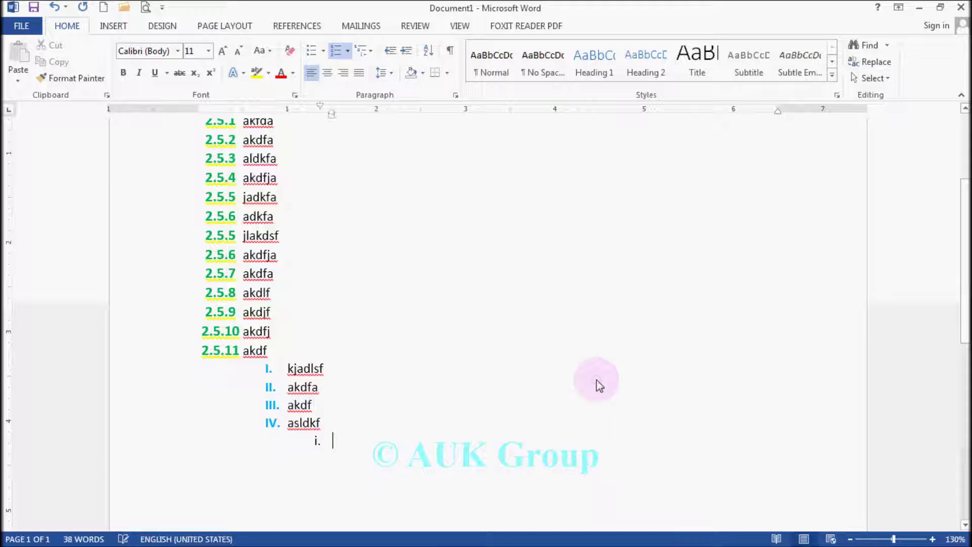
click(348, 51)
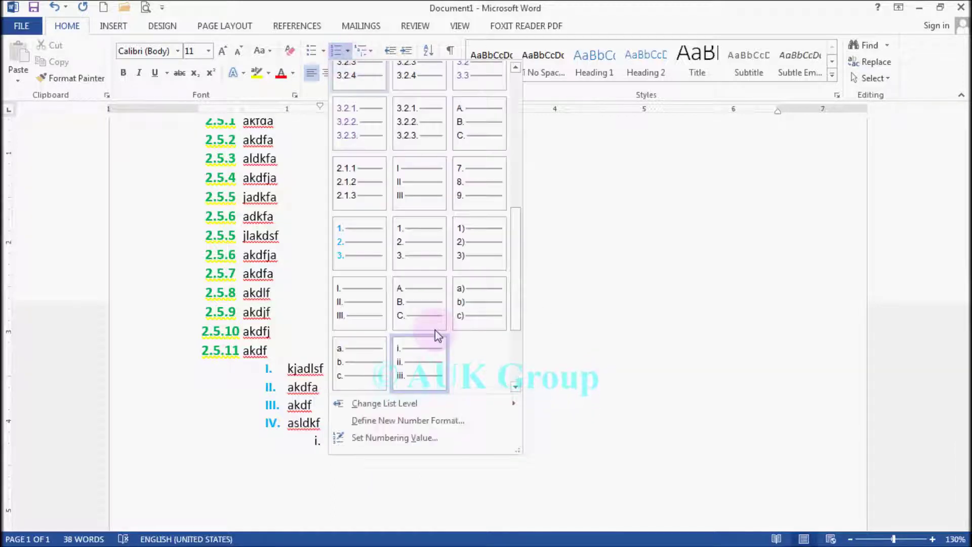
Define a new number format for this level using left-aligned A, B, C letters.
click(390, 421)
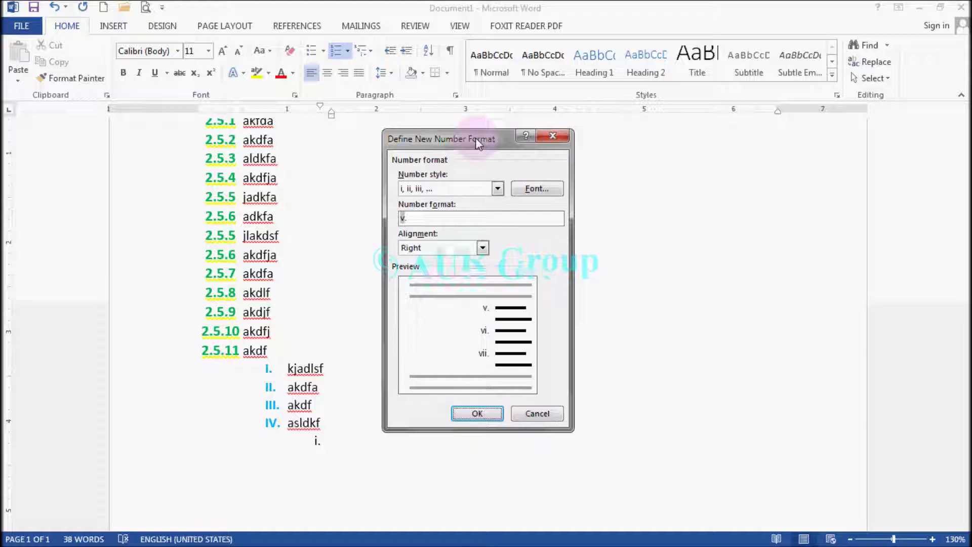
click(497, 190)
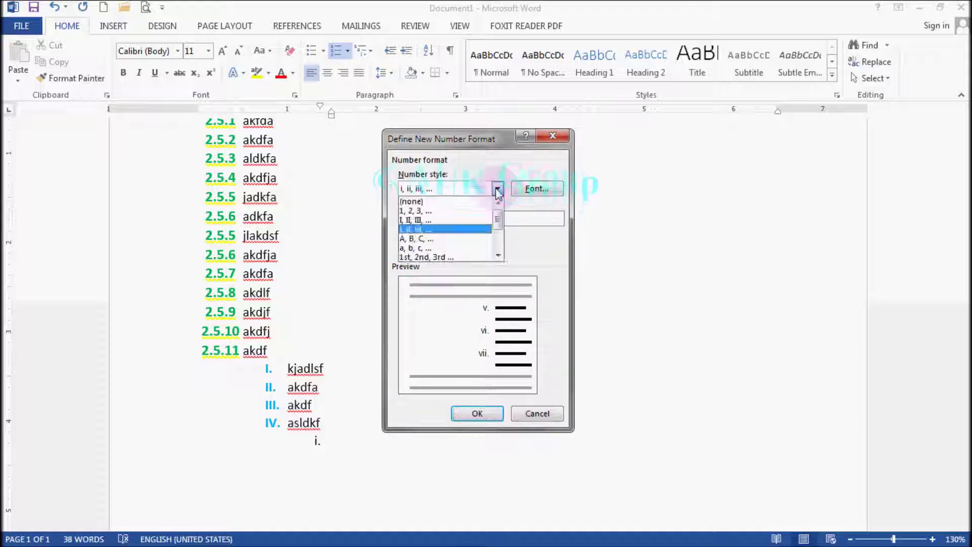
click(458, 238)
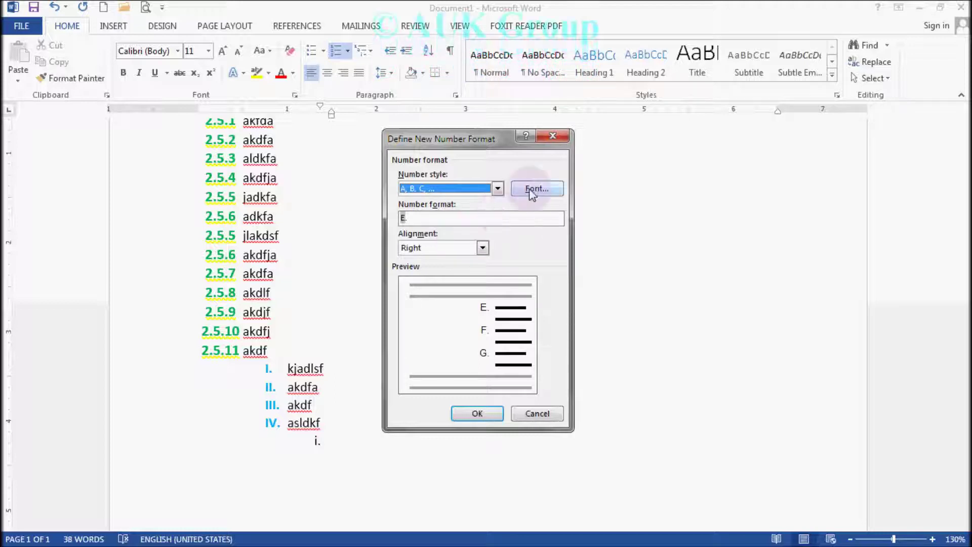
click(484, 248)
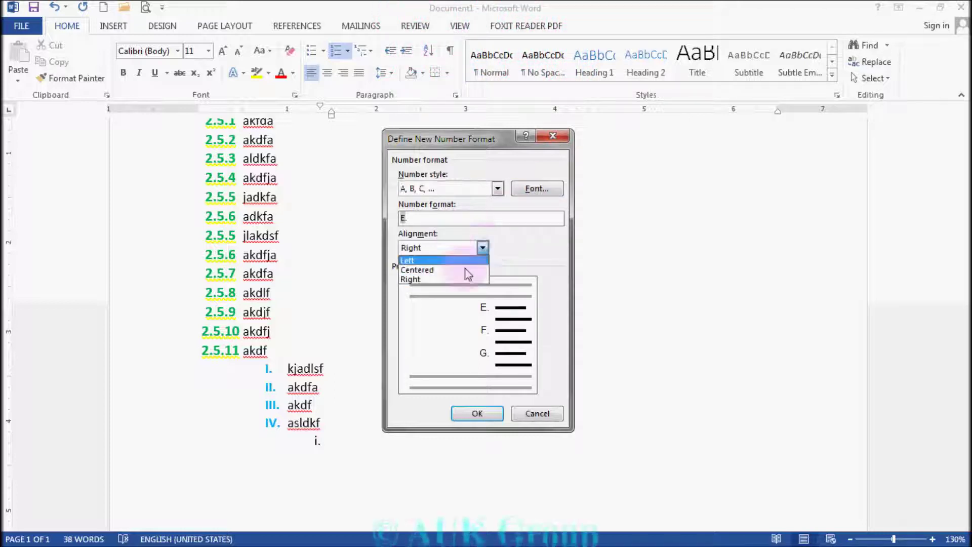
click(460, 259)
Make the letter numbers red and bold, and apply the format.
click(532, 192)
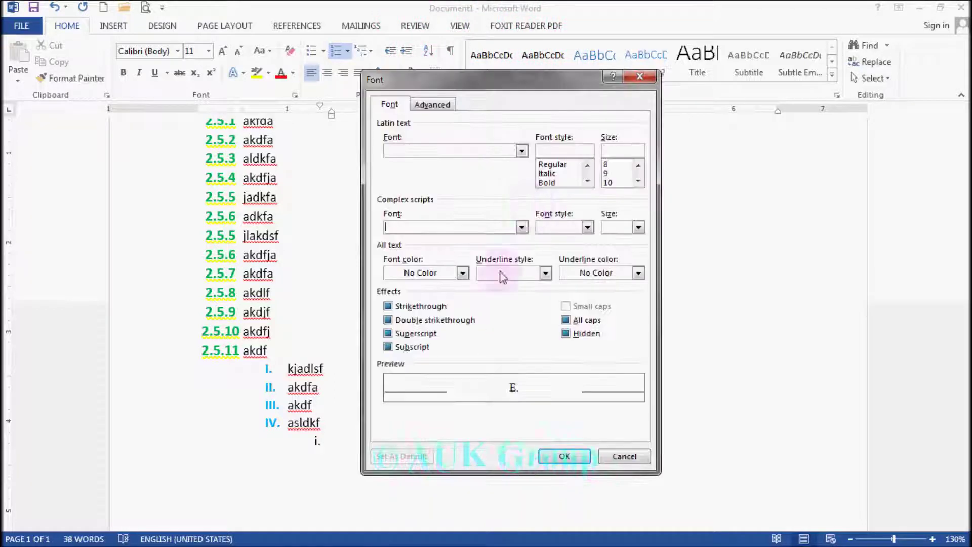
click(462, 273)
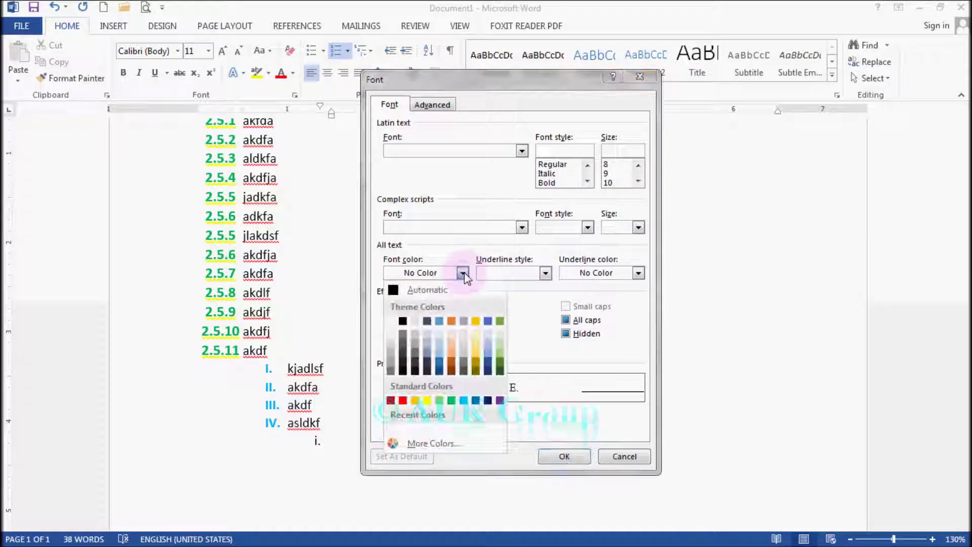
click(403, 400)
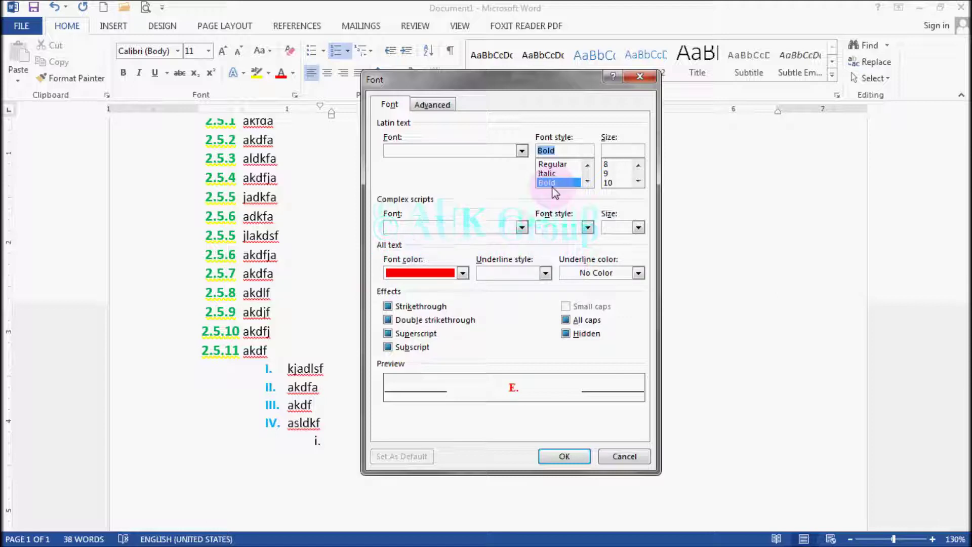
click(562, 456)
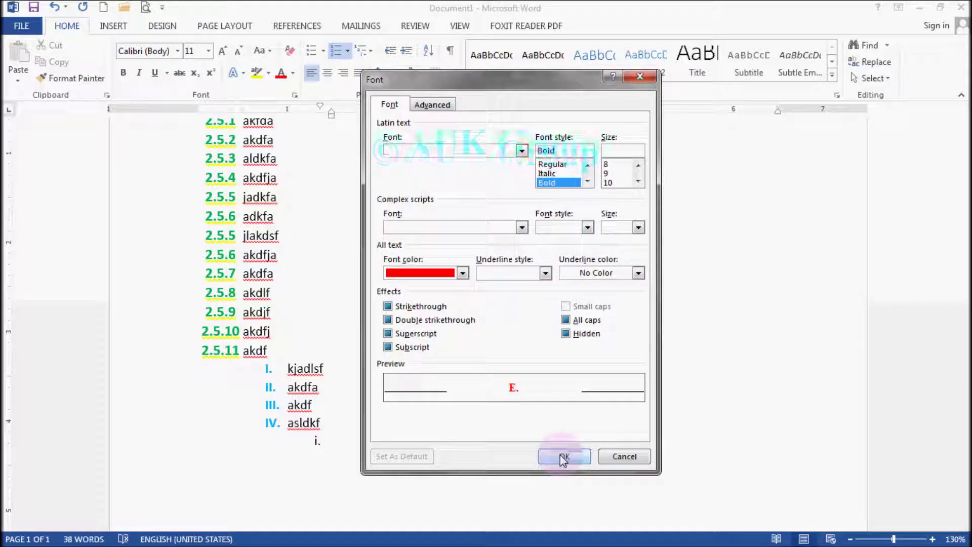
click(487, 415)
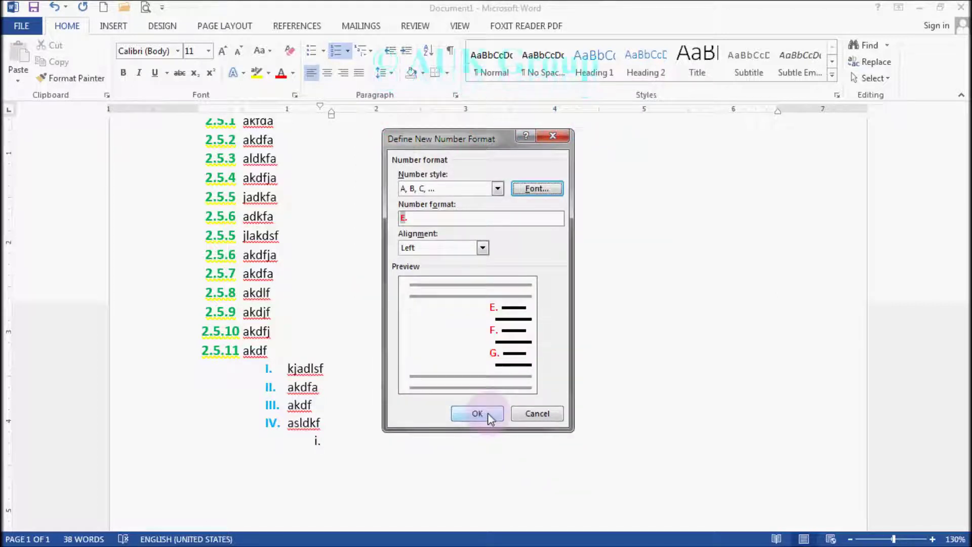
click(348, 52)
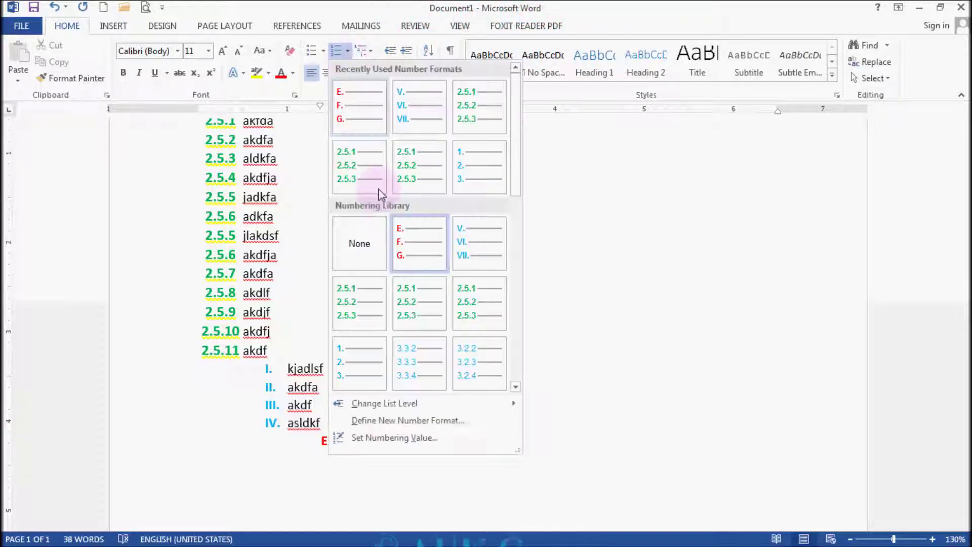
Set the red list's numbering value to start at A.
click(424, 439)
click(423, 223)
click(423, 223)
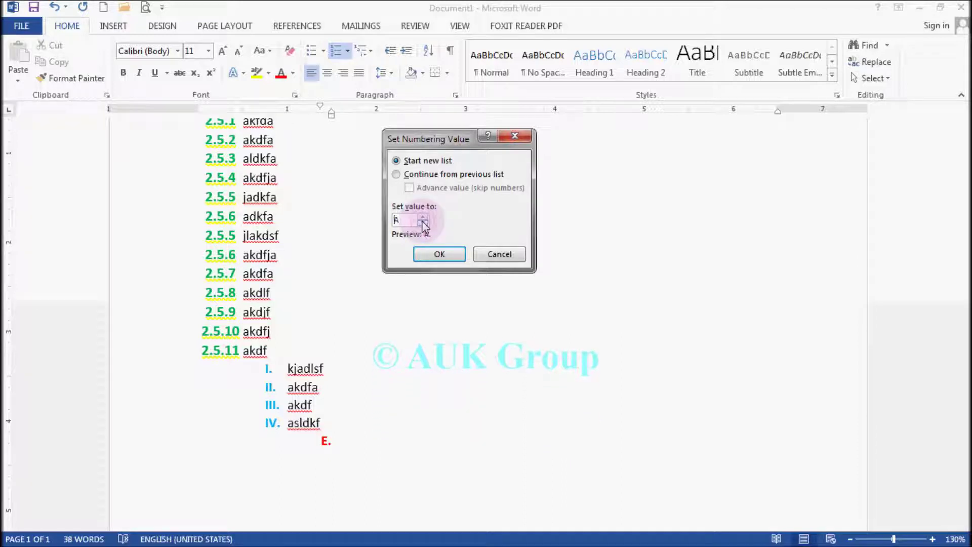
click(432, 251)
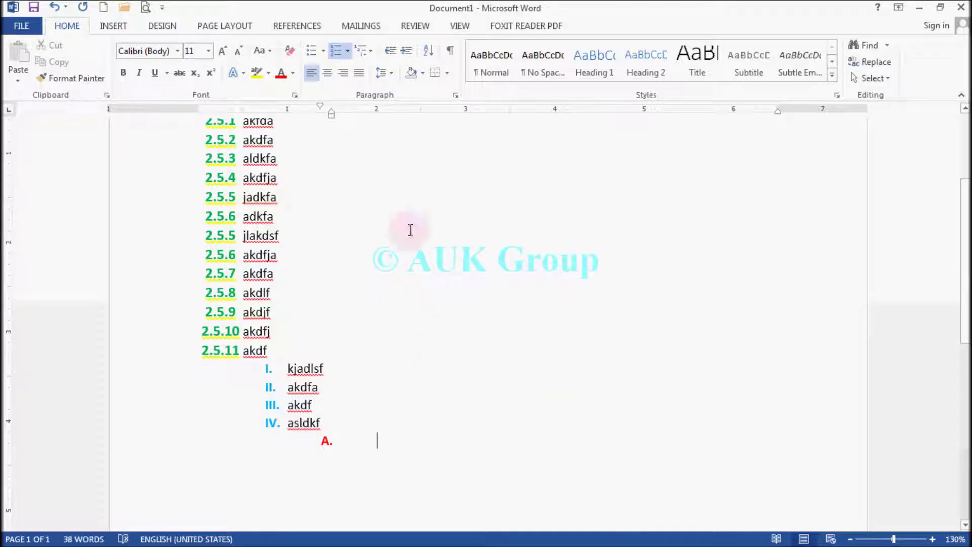
Define a new number format with right-aligned letter labels.
click(349, 52)
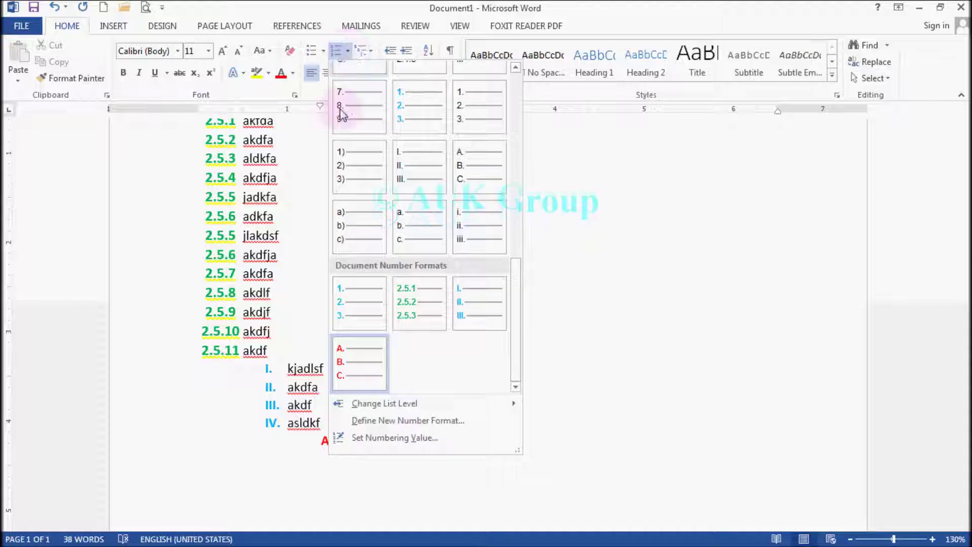
click(375, 421)
click(483, 248)
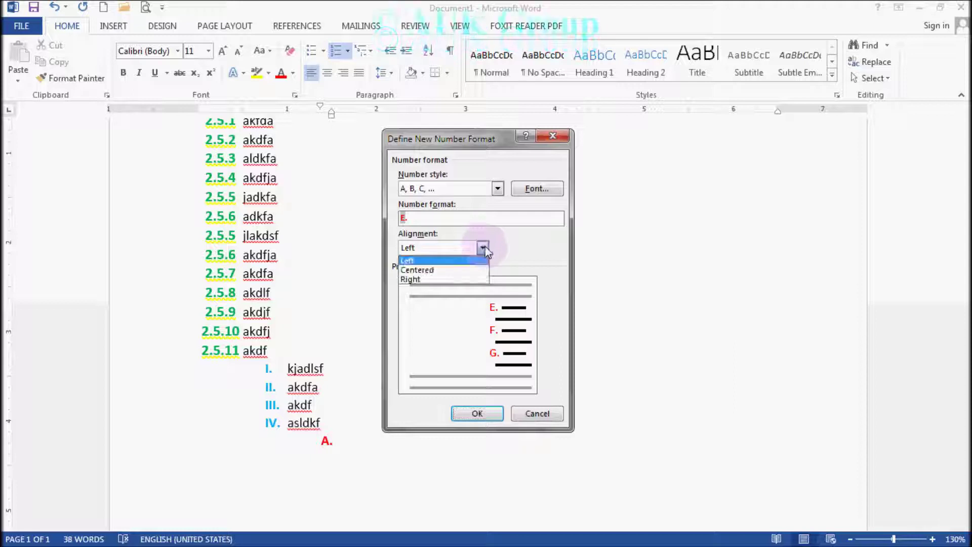
click(441, 279)
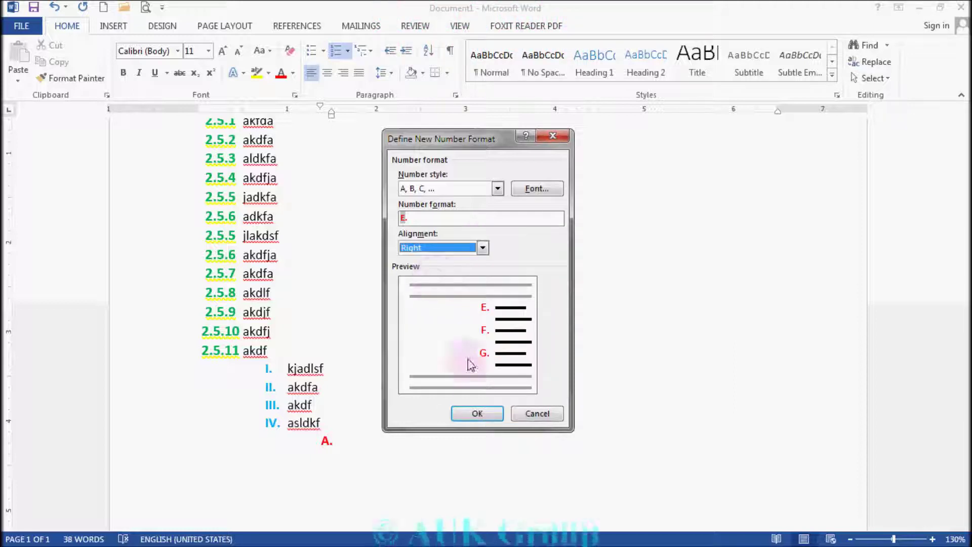
click(477, 415)
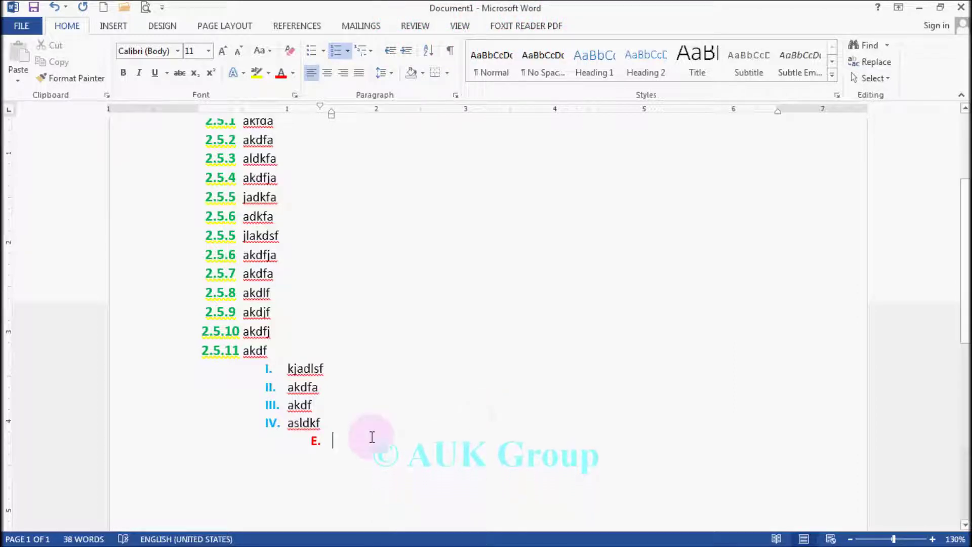
Type trial text into extra list items F and G, then delete it.
text(ladkfja)
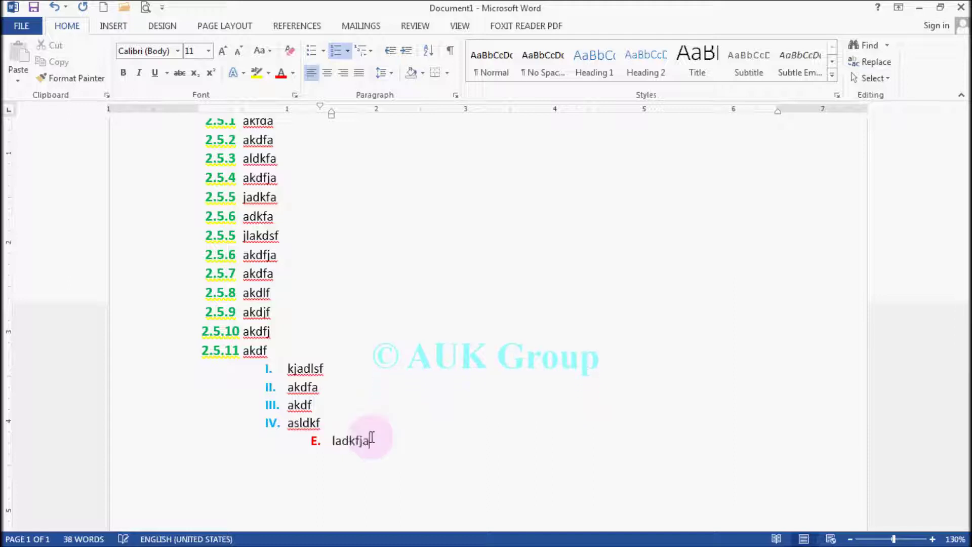
key(Return)
text(akldjfa)
key(Return)
text(akld)
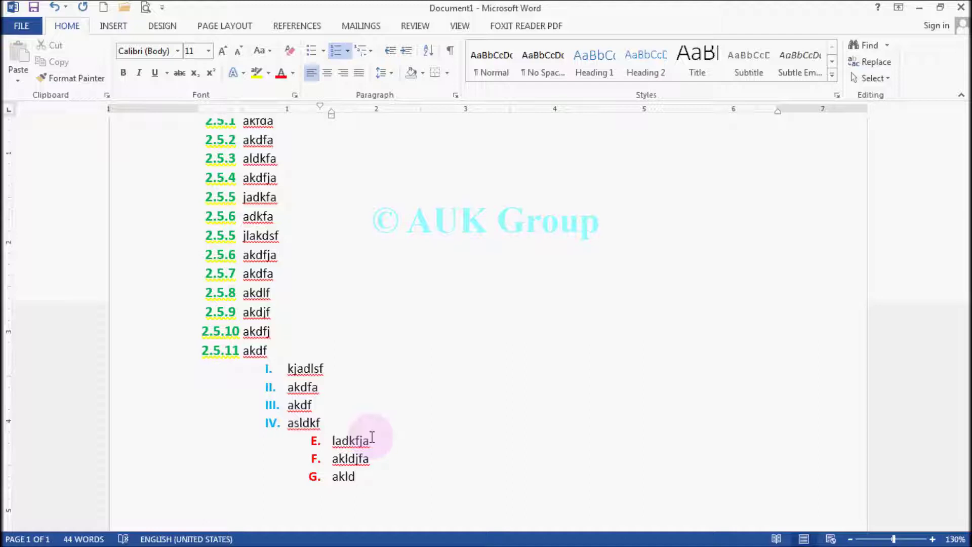
key(BackSpace)
key(BackSpace)
key(BackSpace)
key(BackSpace)
key(BackSpace)
key(BackSpace)
key(BackSpace)
key(BackSpace)
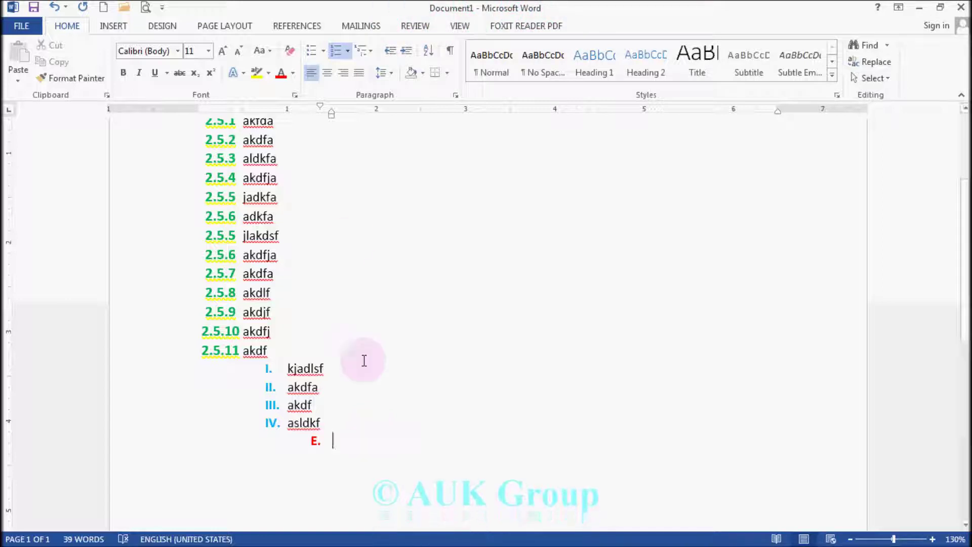
click(347, 51)
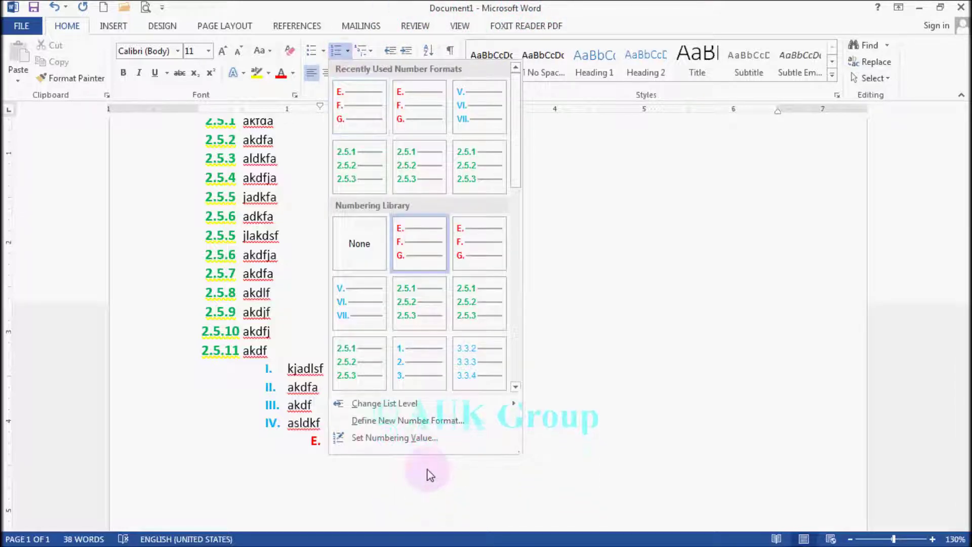
Step the red sub-list's starting value down from E to A.
click(430, 439)
click(423, 222)
click(422, 223)
click(423, 222)
click(423, 222)
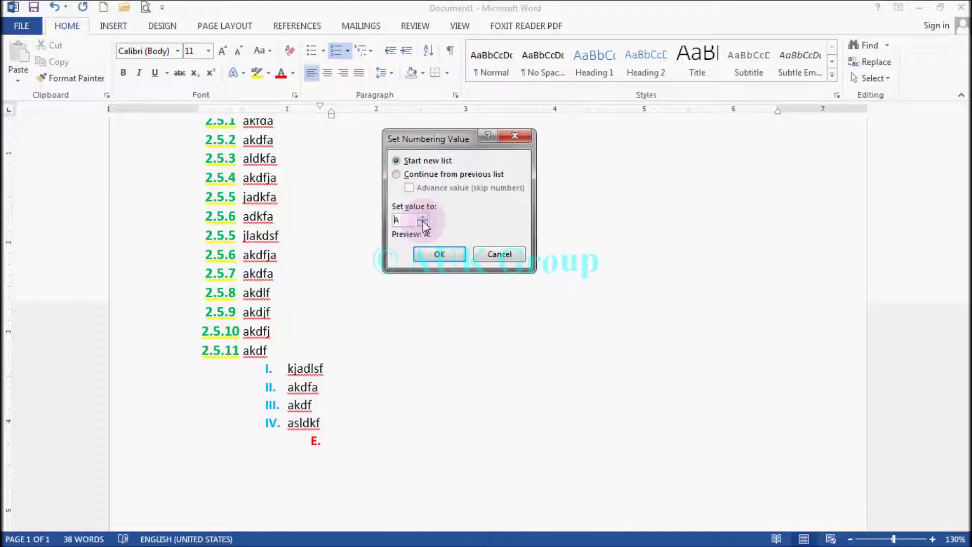
click(438, 255)
Type adfadf into items A and B and begin item C.
text(adfadf)
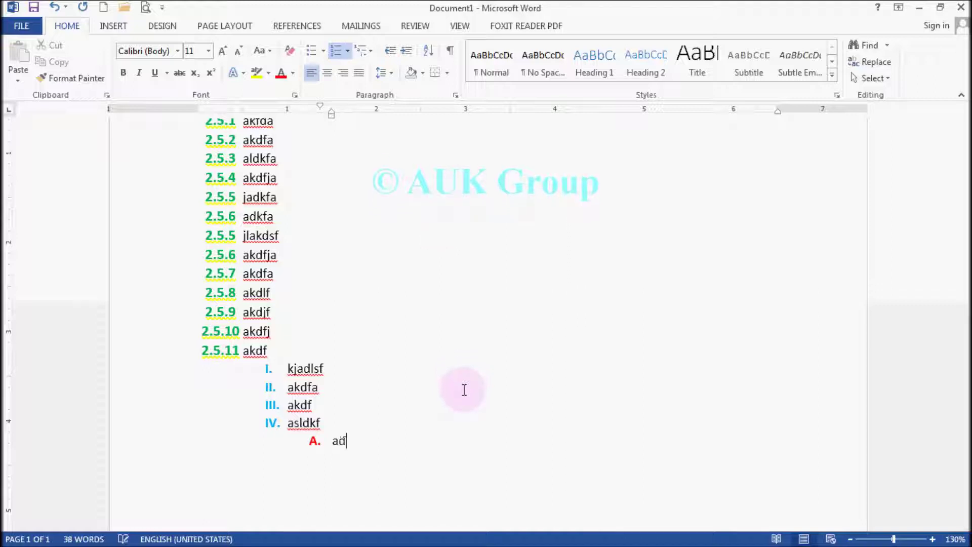
key(Return)
text(adfadf)
key(Return)
text(a)
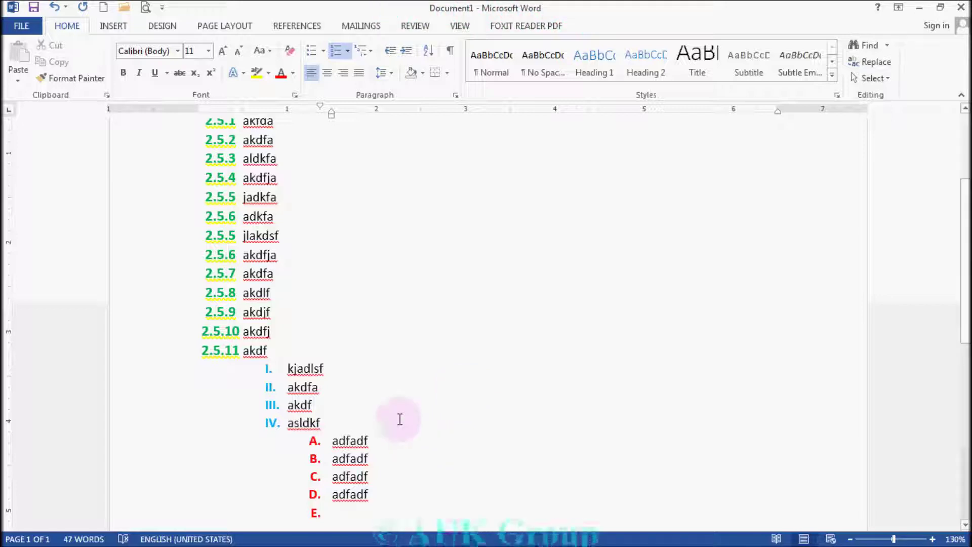
scroll(400, 417, down, 3)
scroll(400, 421, up, 2)
scroll(400, 423, up, 1)
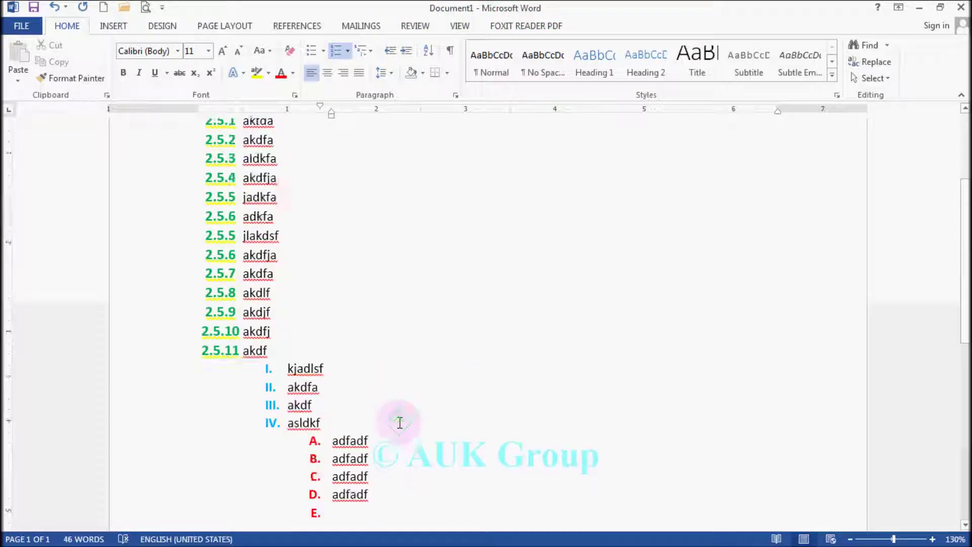
scroll(400, 423, down, 2)
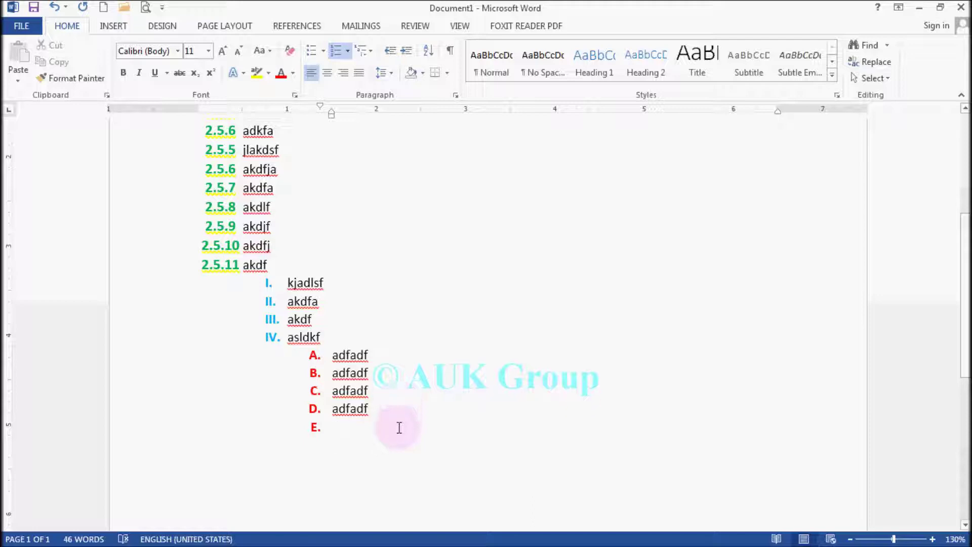
Remove numbering from the empty E line and type hfkadsjfka there as plain text.
click(332, 52)
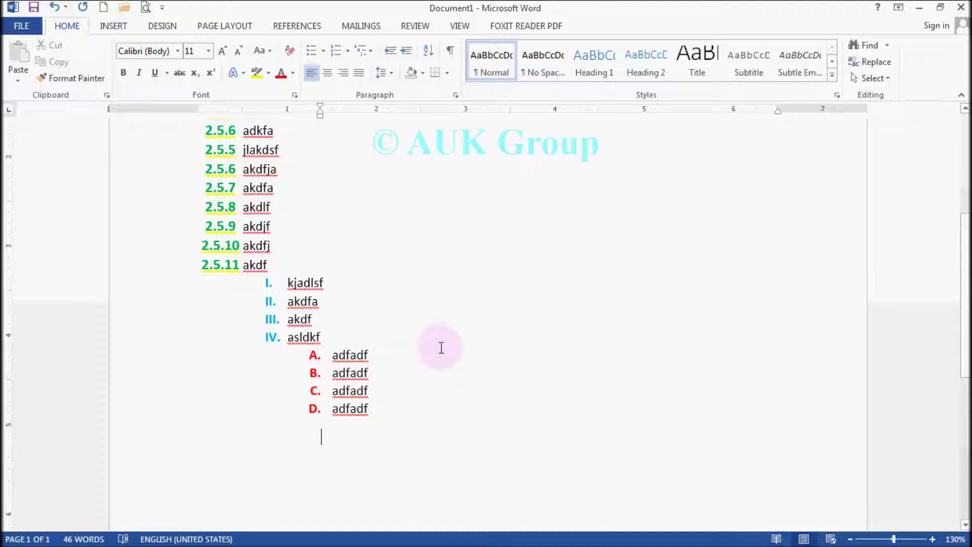
text(hfkadsjfkadsjfafadfadf)
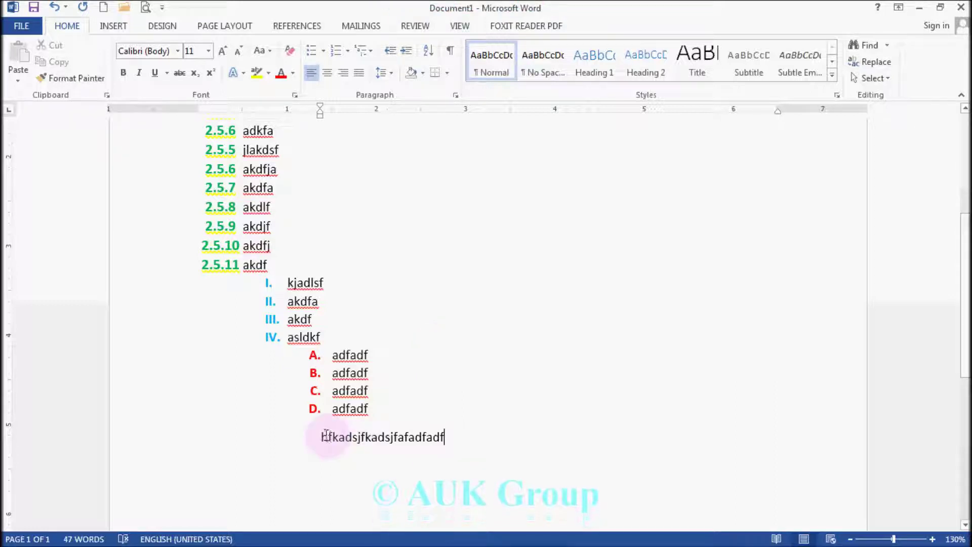
click(313, 419)
drag(317, 420, 312, 352)
click(320, 417)
mouse_move(321, 417)
mouse_down()
mouse_move(327, 402)
mouse_move(266, 299)
mouse_move(338, 356)
mouse_move(320, 416)
mouse_up()
scroll(320, 417, down, 2)
click(313, 337)
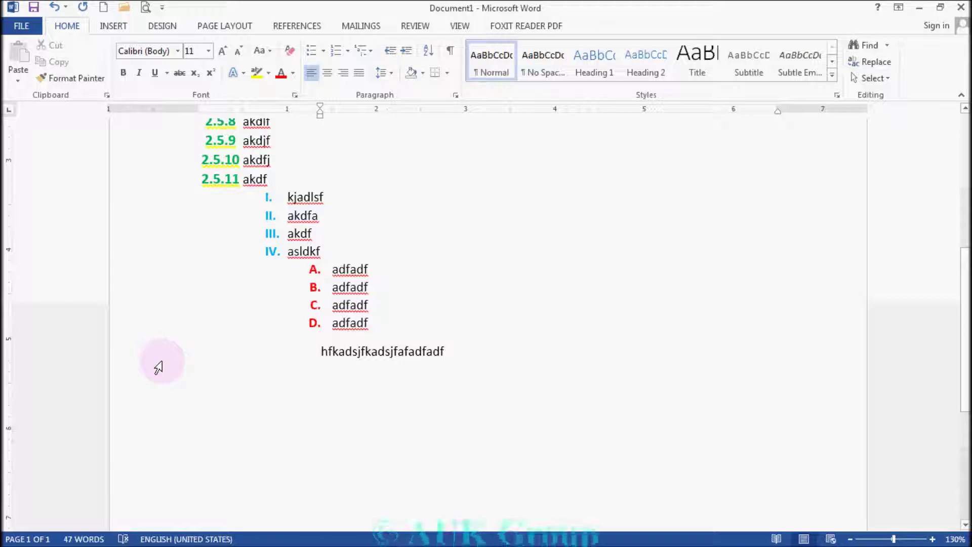
Decrease the plain paragraph's indent twice, then drag the ruler's left-indent marker right.
click(393, 53)
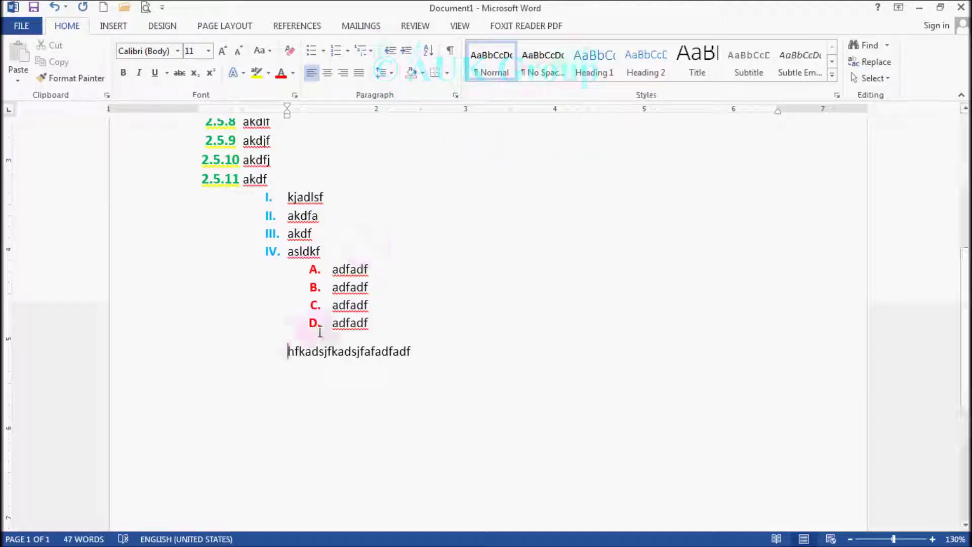
click(389, 55)
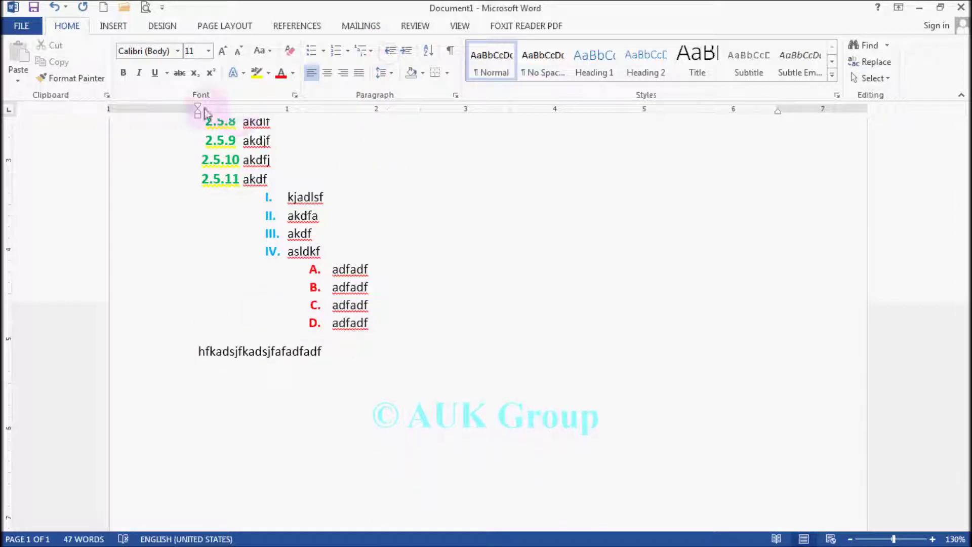
mouse_move(200, 116)
mouse_down()
mouse_move(348, 117)
mouse_move(243, 115)
mouse_up()
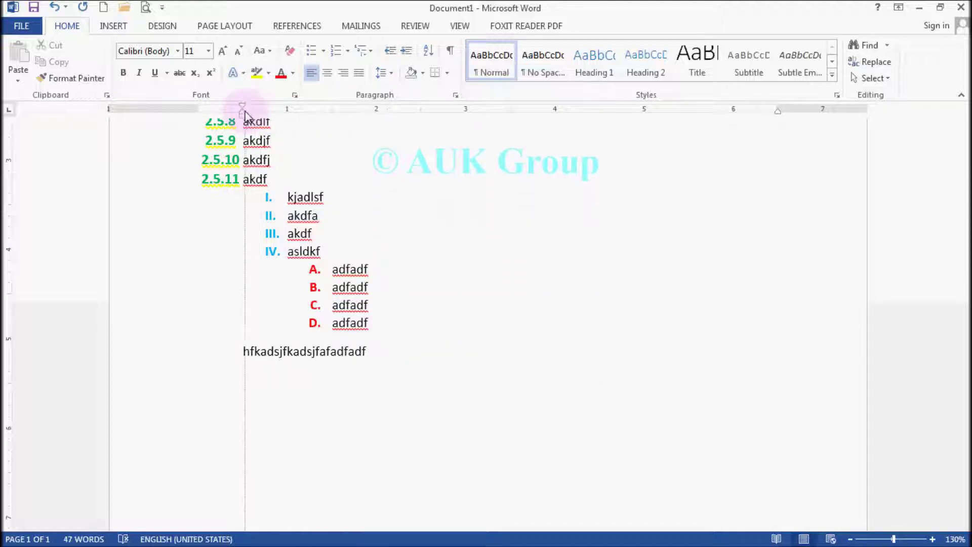
click(390, 52)
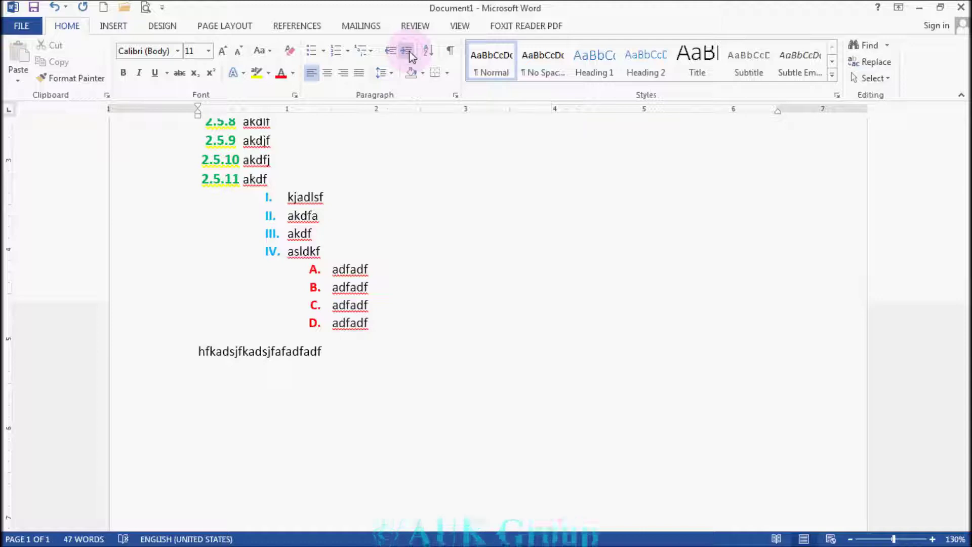
Increase the paragraph's indent four steps, then decrease it four steps back.
click(408, 51)
click(408, 51)
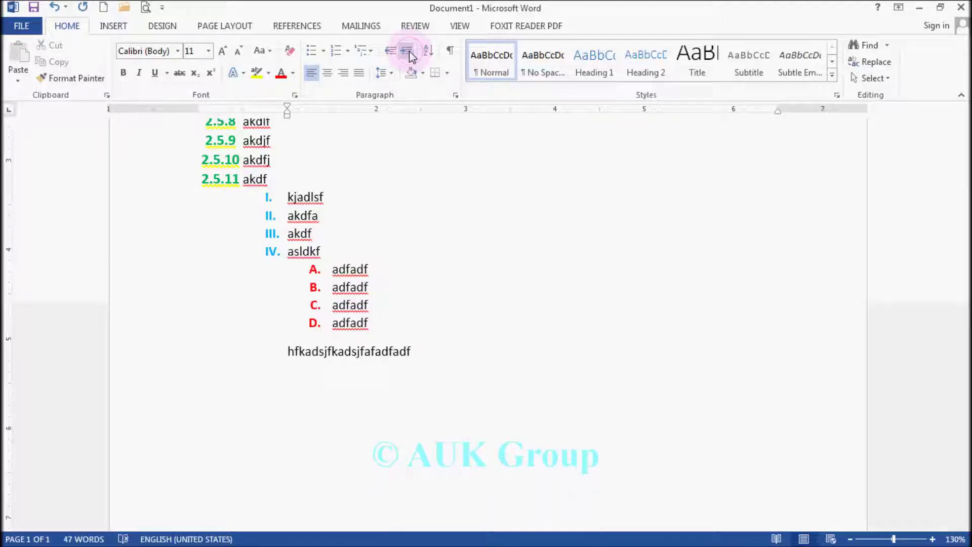
click(408, 51)
click(408, 51)
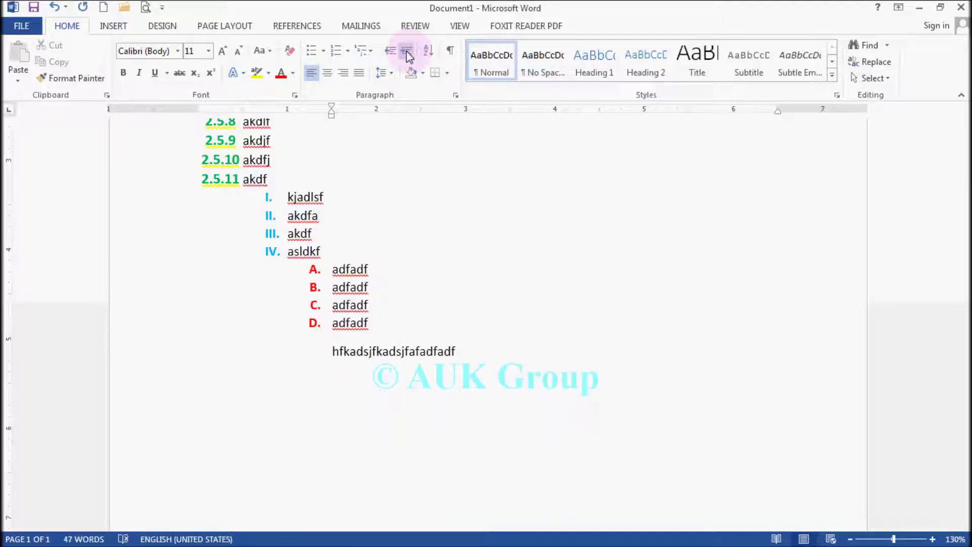
click(390, 51)
click(390, 52)
click(390, 52)
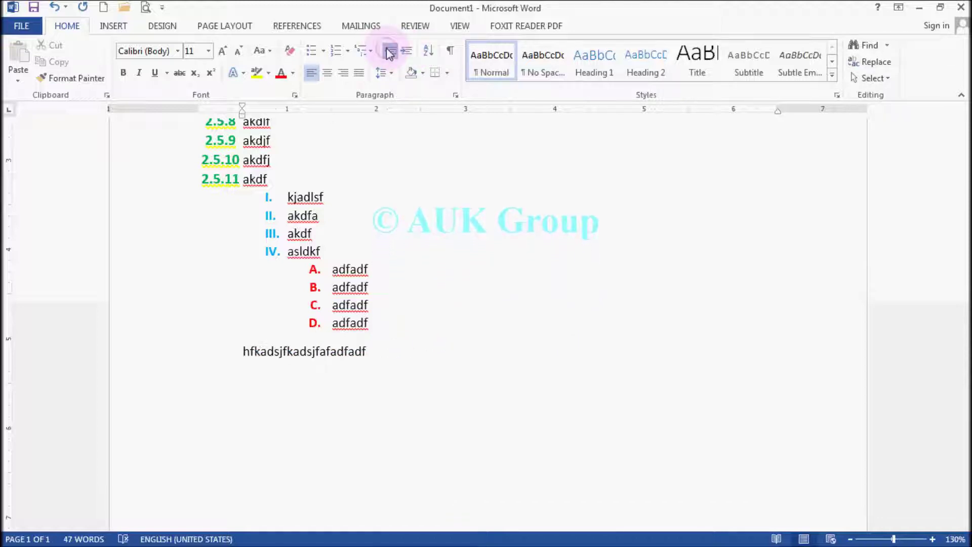
click(390, 51)
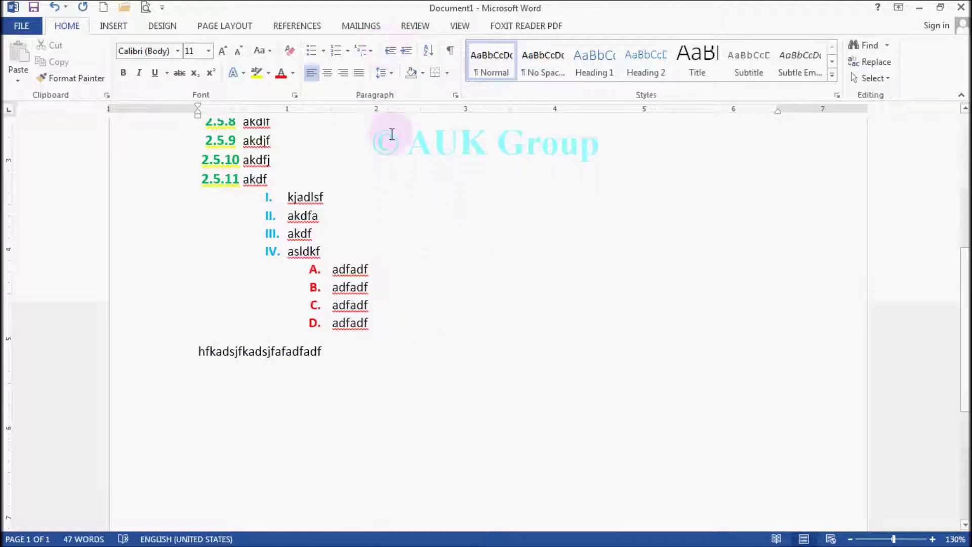